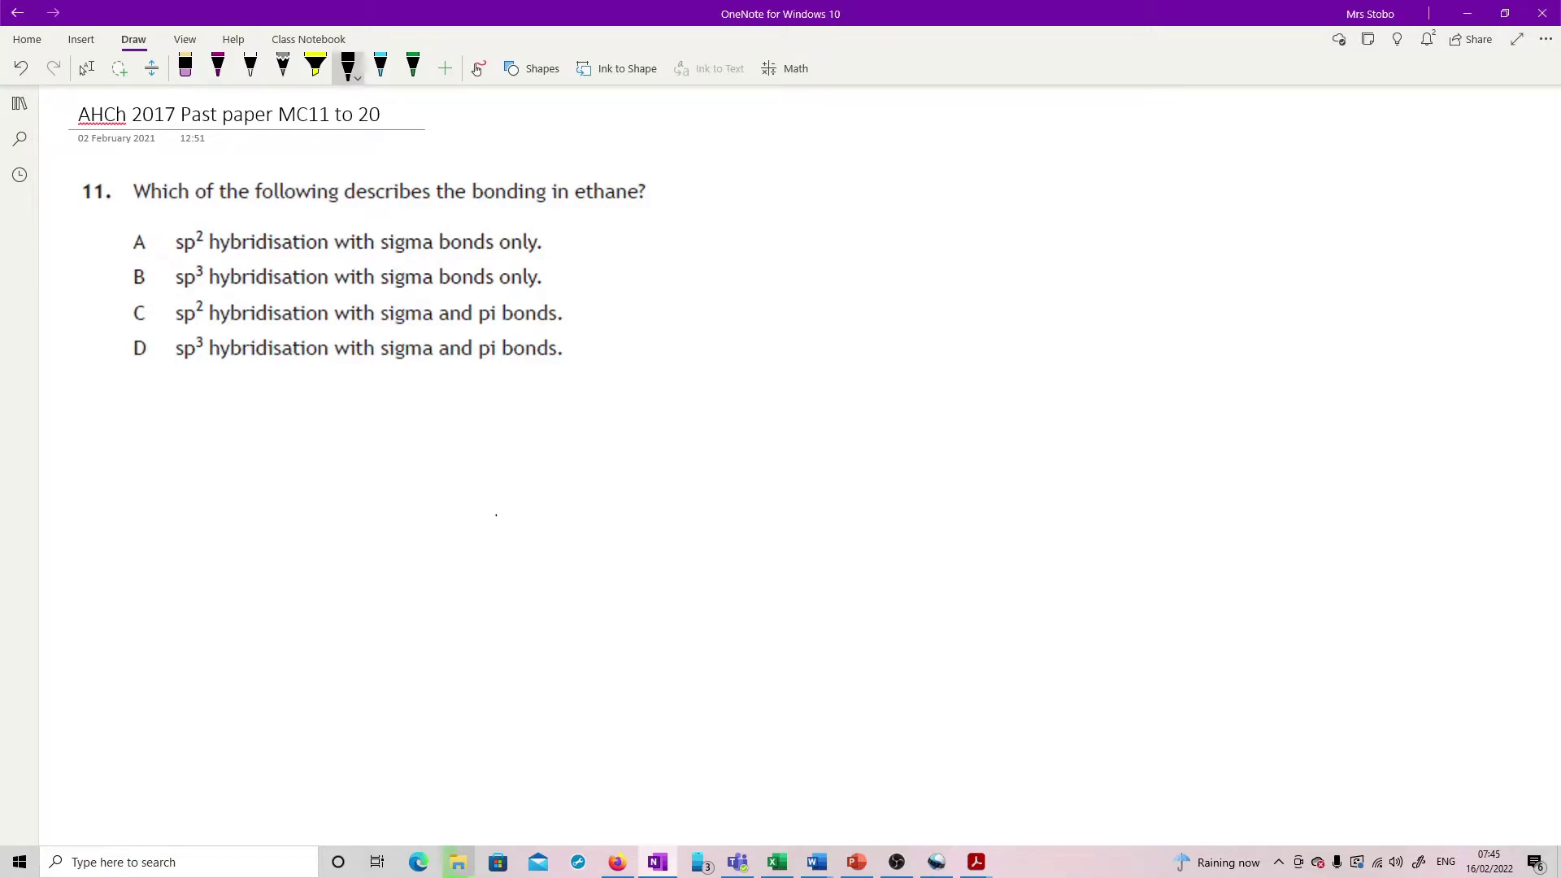
With the black pen, sketch ethane's two carbons and their six bonds beside question 11
click(84, 69)
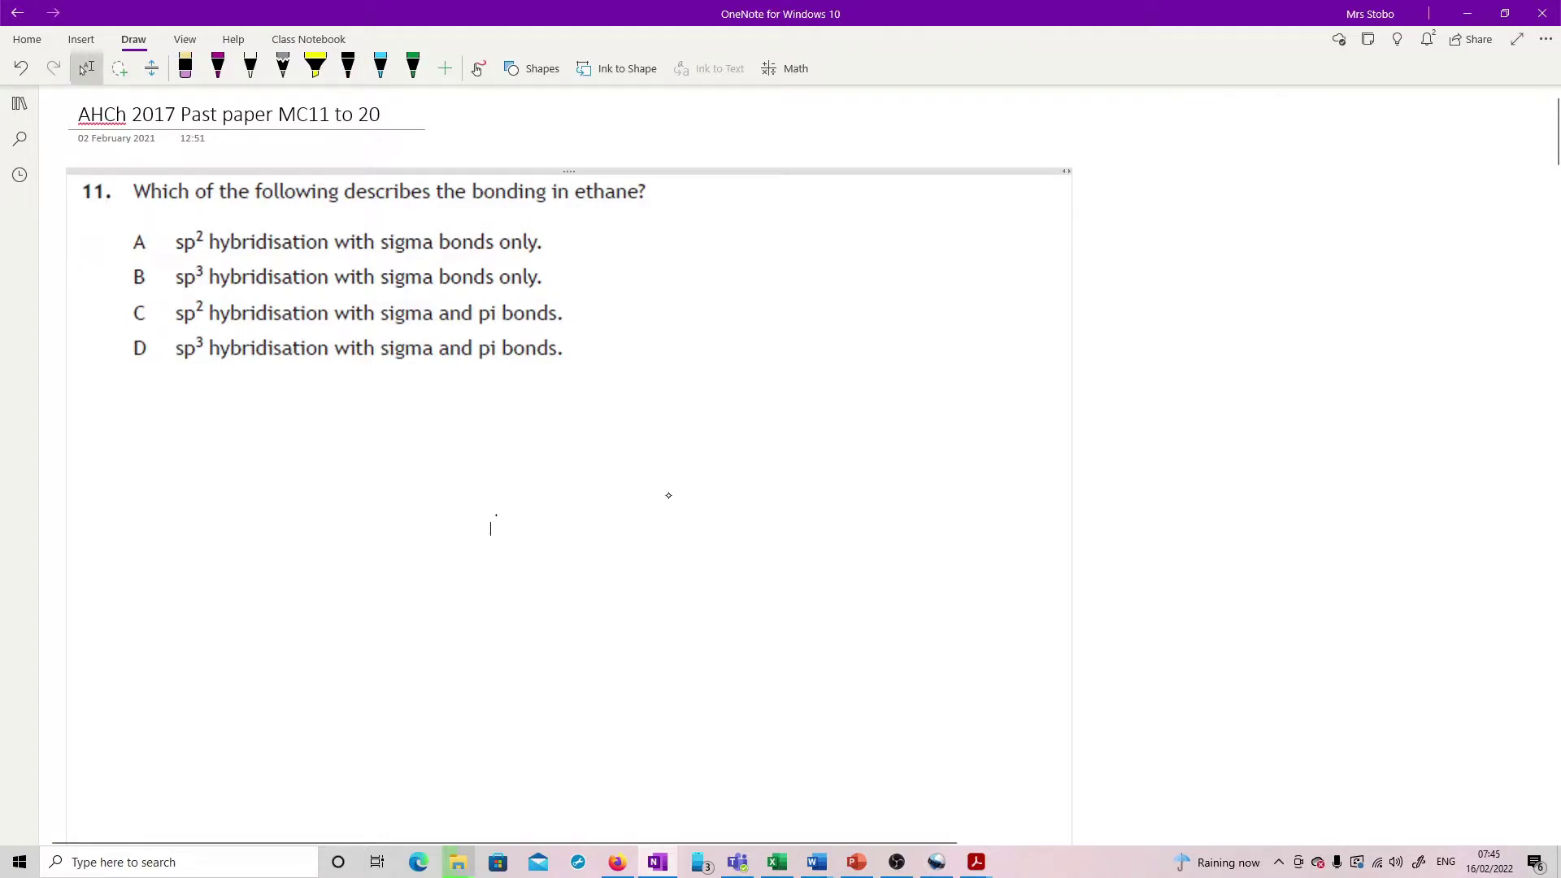
click(348, 67)
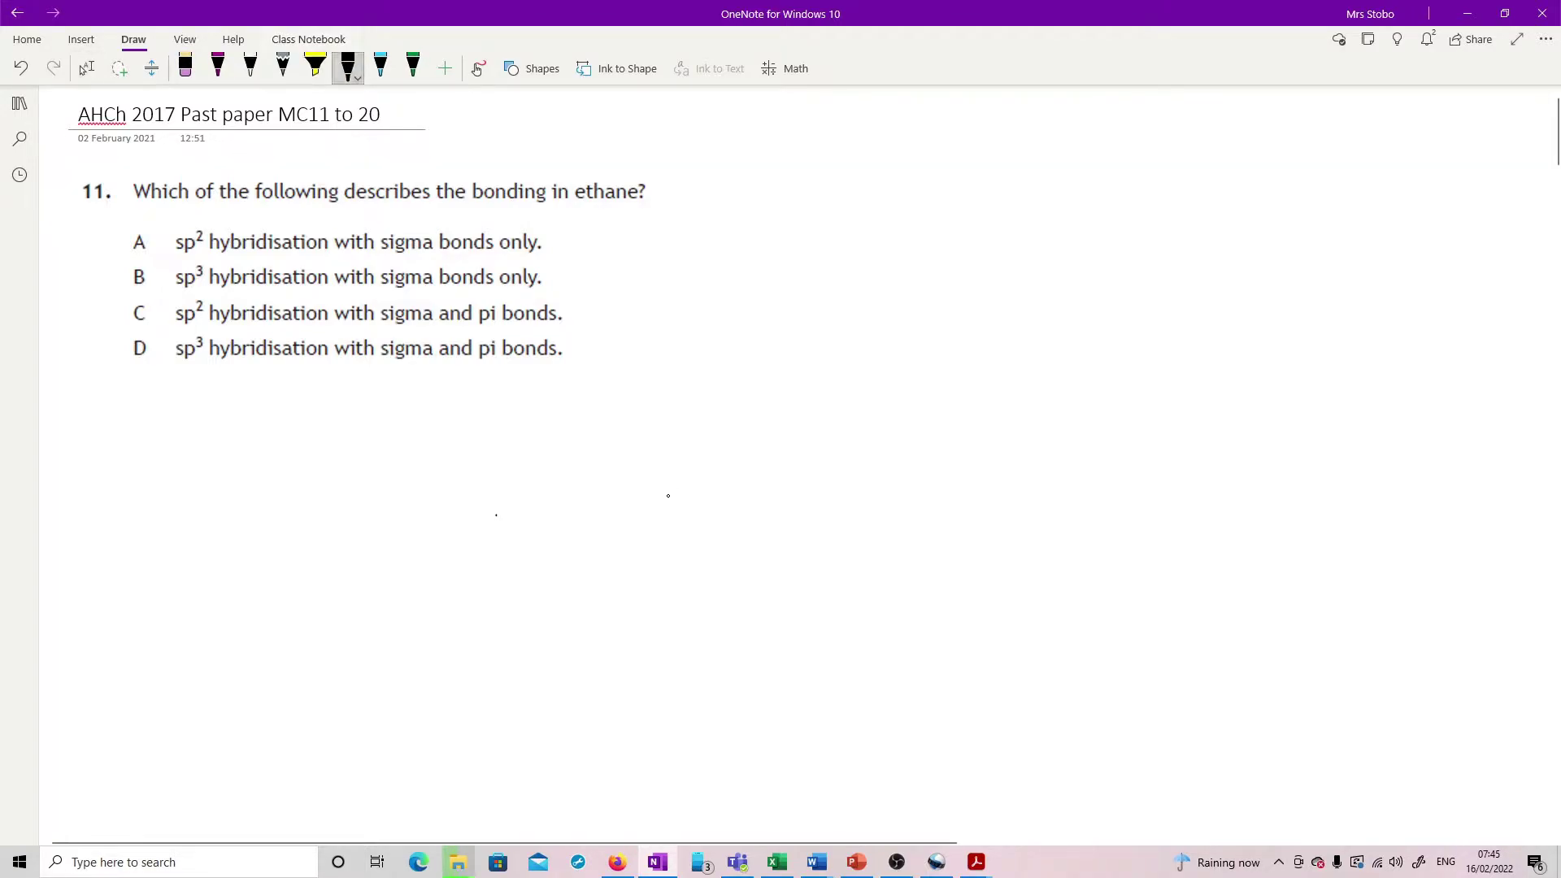
click(348, 66)
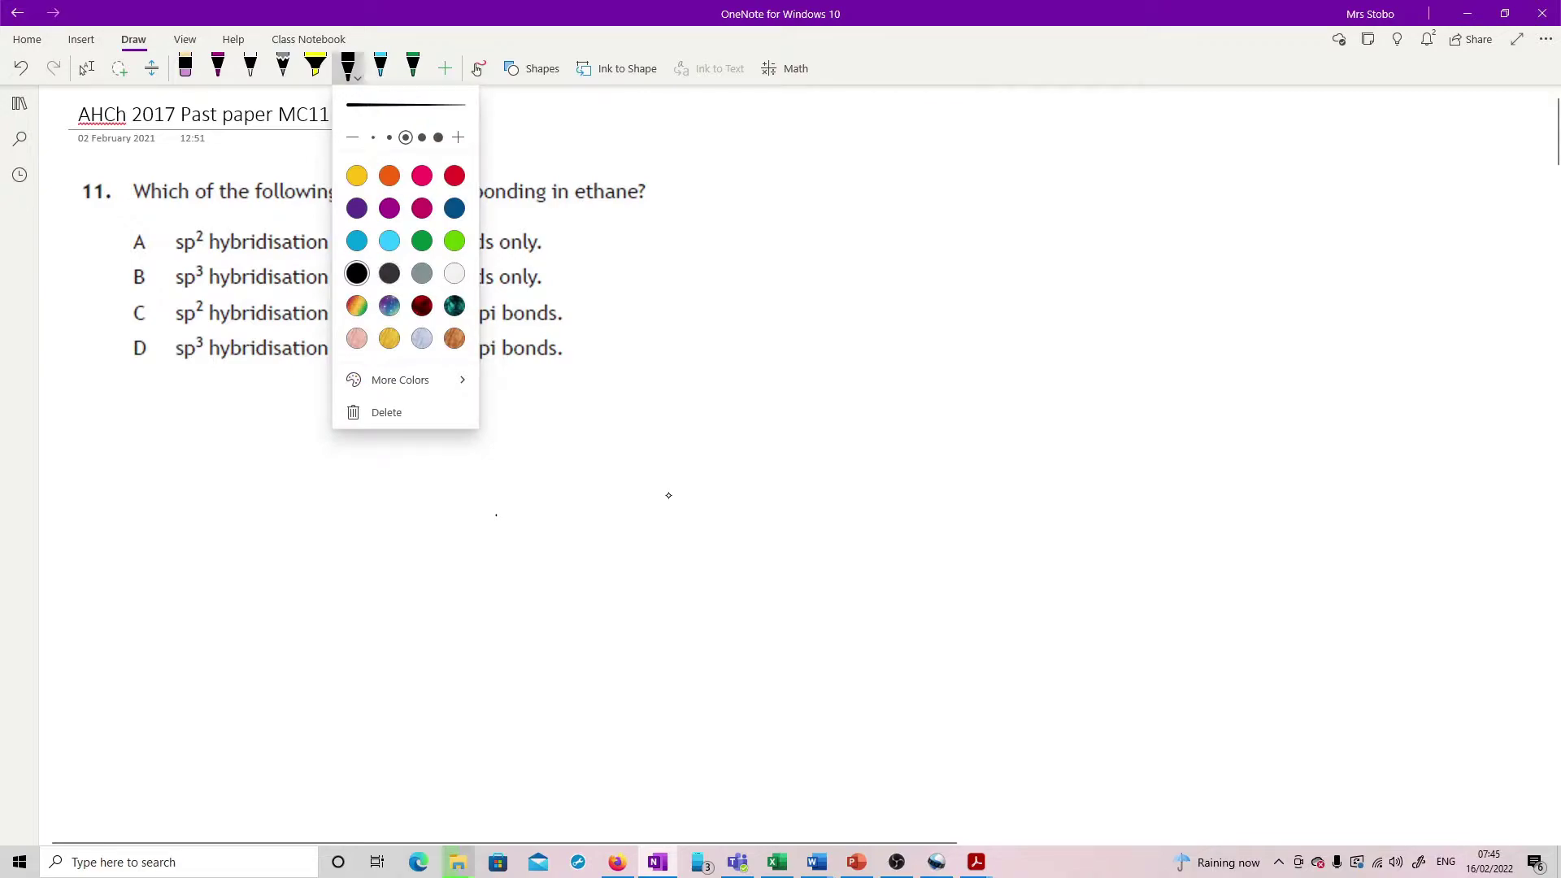
mouse_move(840, 286)
mouse_down()
mouse_move(801, 311)
mouse_move(855, 321)
mouse_up()
drag(867, 308, 989, 319)
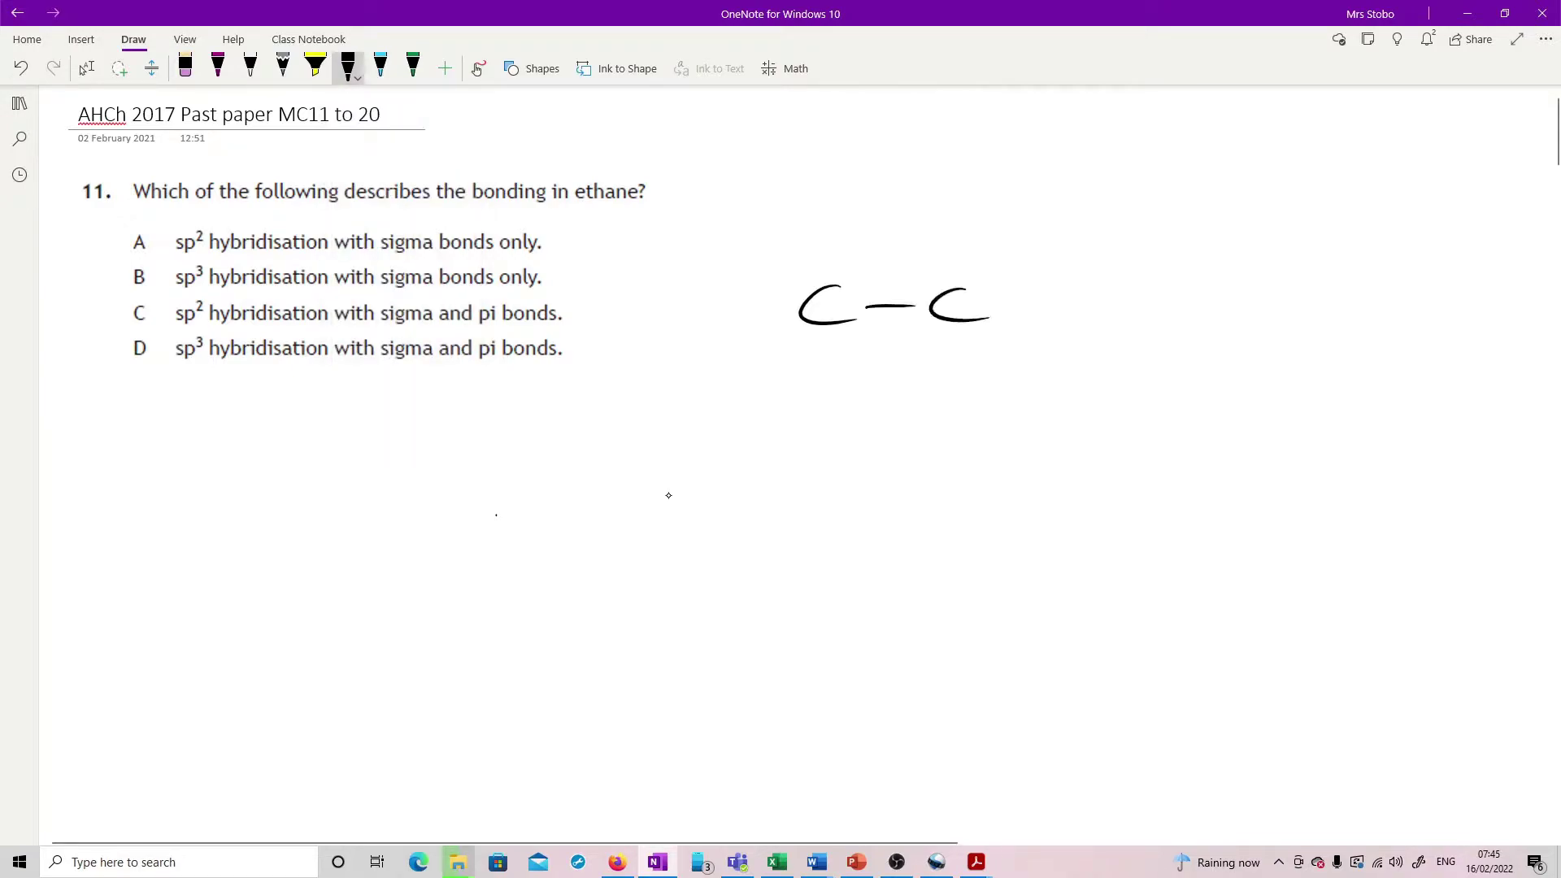
drag(953, 241, 953, 267)
drag(961, 336, 959, 367)
drag(993, 303, 1027, 299)
drag(820, 242, 820, 259)
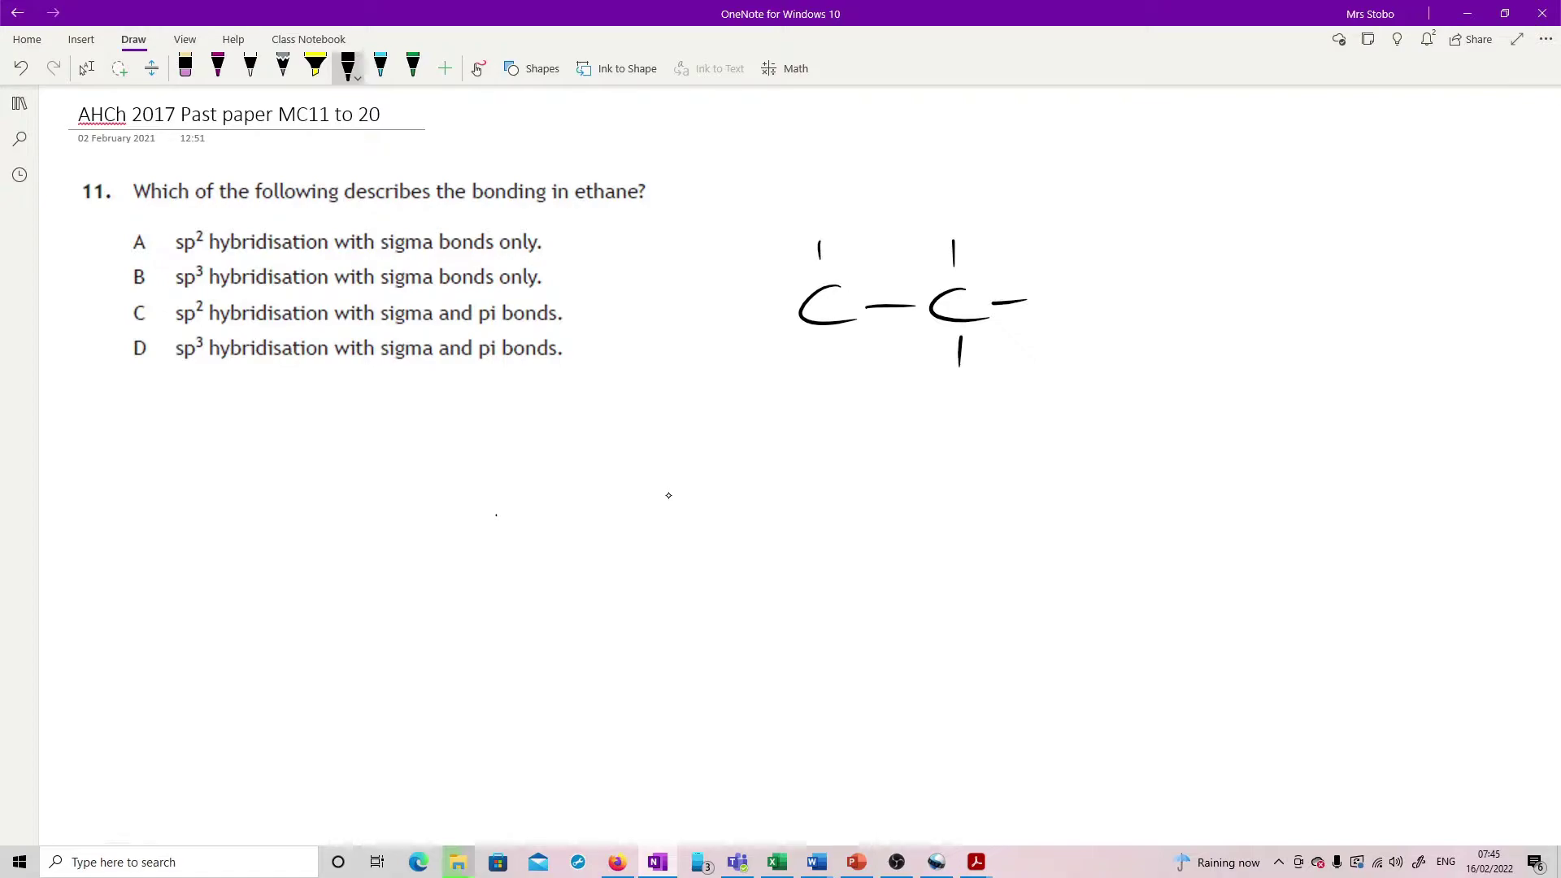
drag(824, 346, 823, 370)
drag(736, 311, 774, 309)
Cross three left-carbon bonds, write and circle sp³ below the sketch, and circle answer B
drag(758, 301, 745, 336)
drag(805, 265, 845, 254)
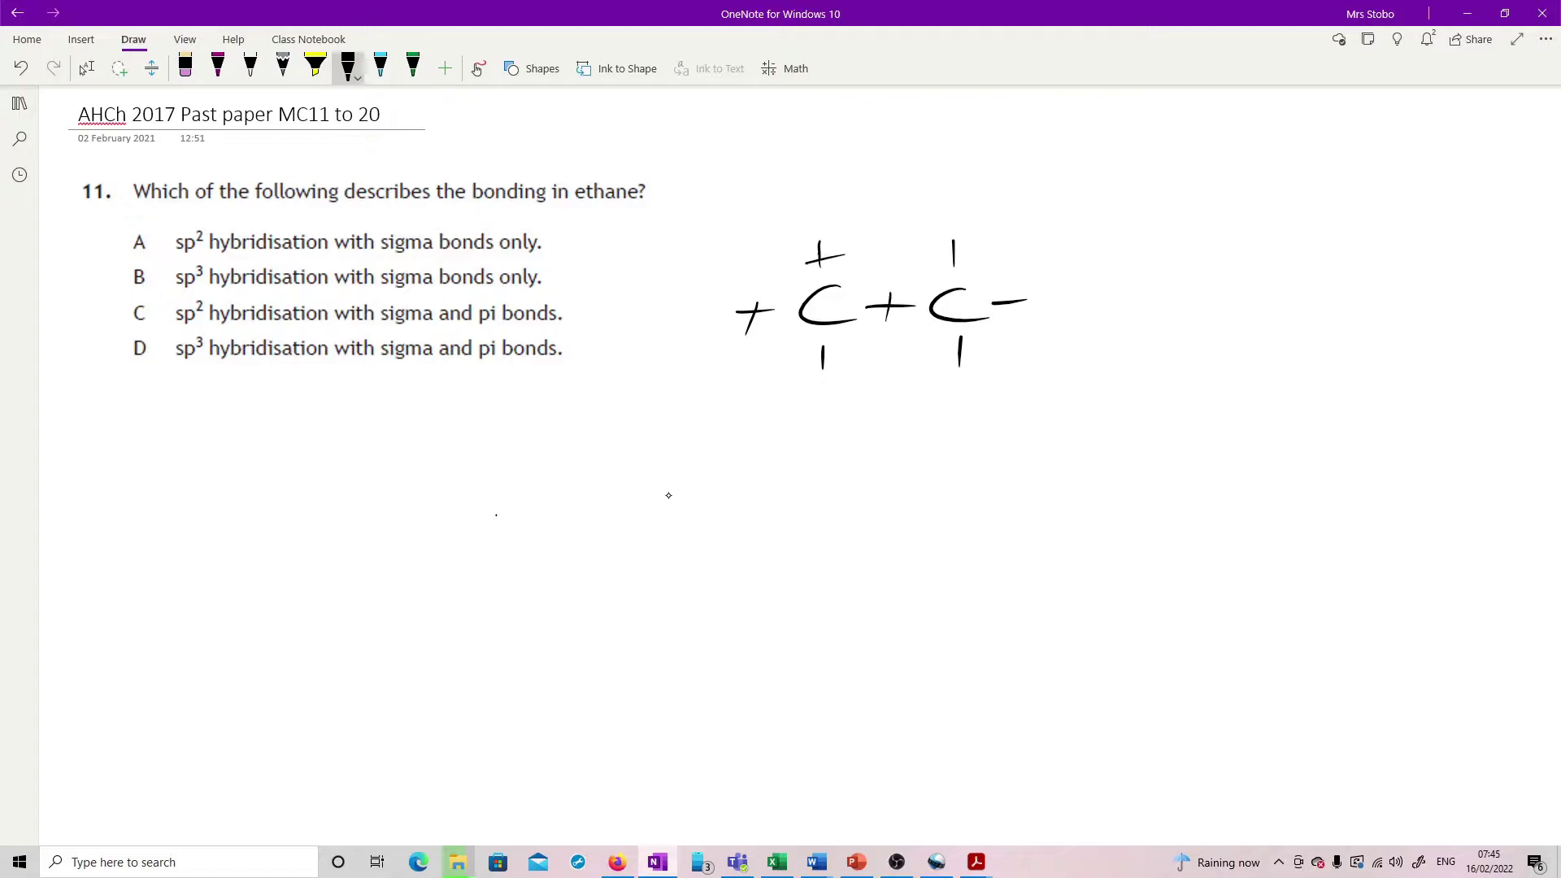
drag(801, 361, 841, 353)
mouse_move(798, 435)
mouse_down()
mouse_move(756, 487)
mouse_move(814, 511)
mouse_move(812, 475)
mouse_up()
drag(849, 426, 852, 460)
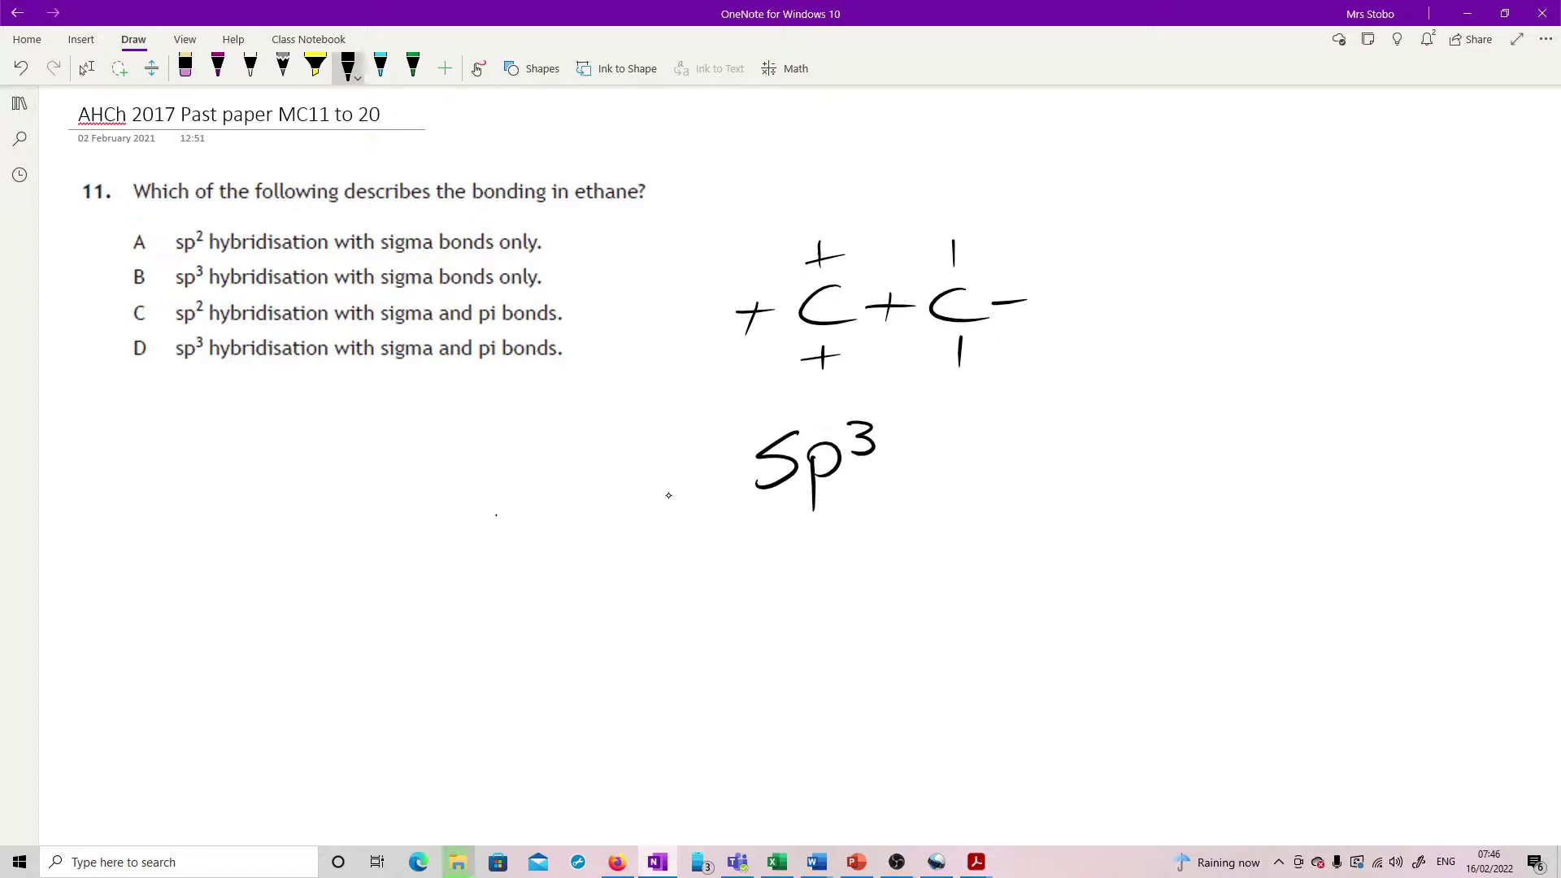
mouse_move(751, 536)
mouse_down()
mouse_move(853, 405)
mouse_move(926, 492)
mouse_up()
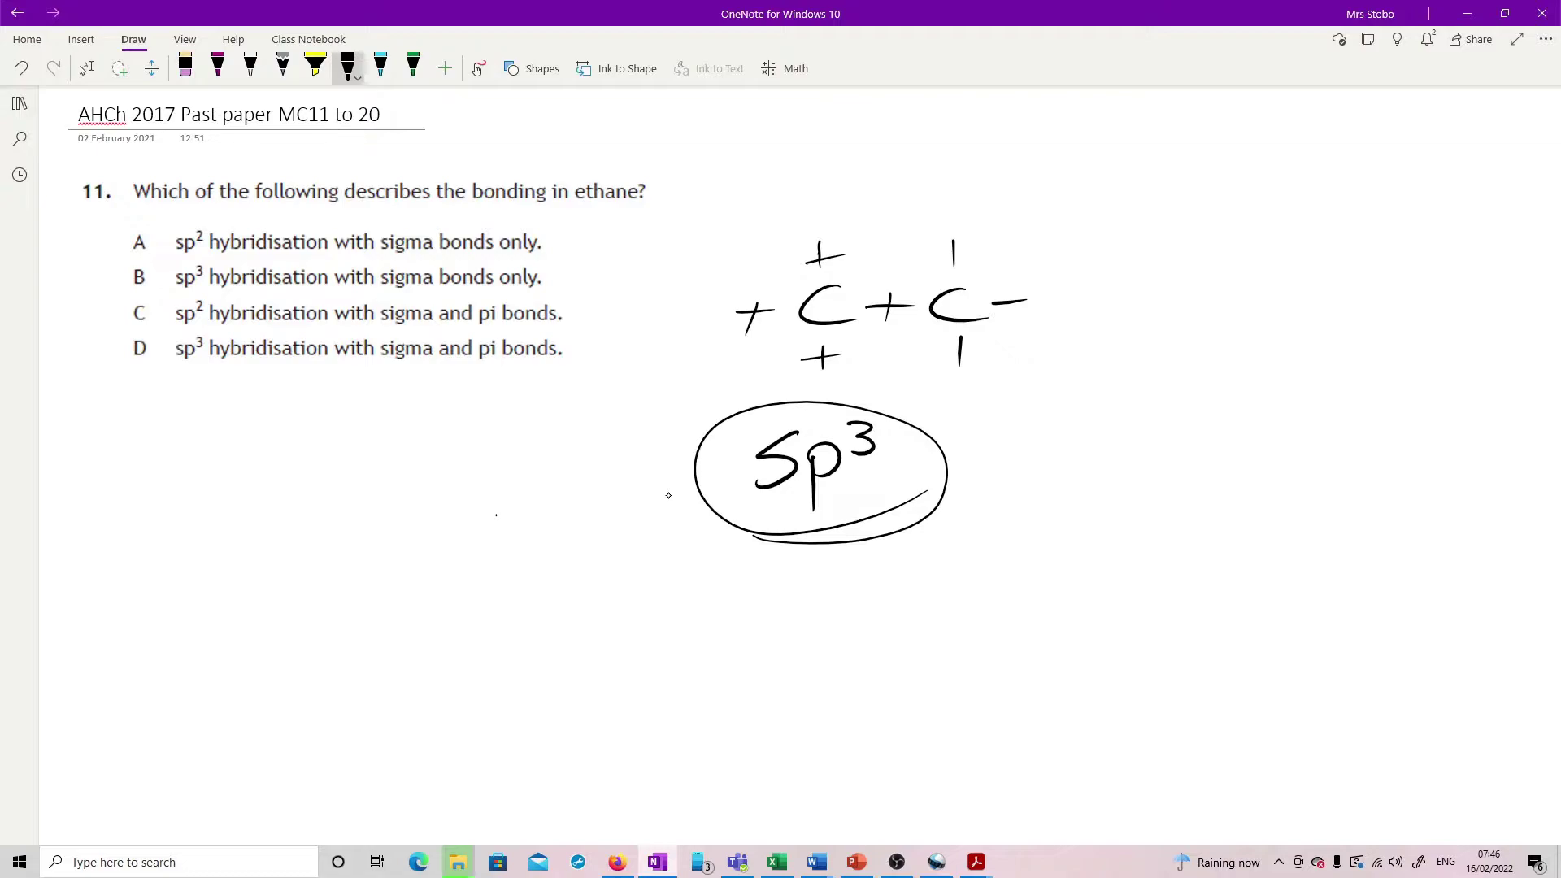
mouse_move(135, 293)
mouse_down()
mouse_move(167, 279)
mouse_move(154, 301)
mouse_up()
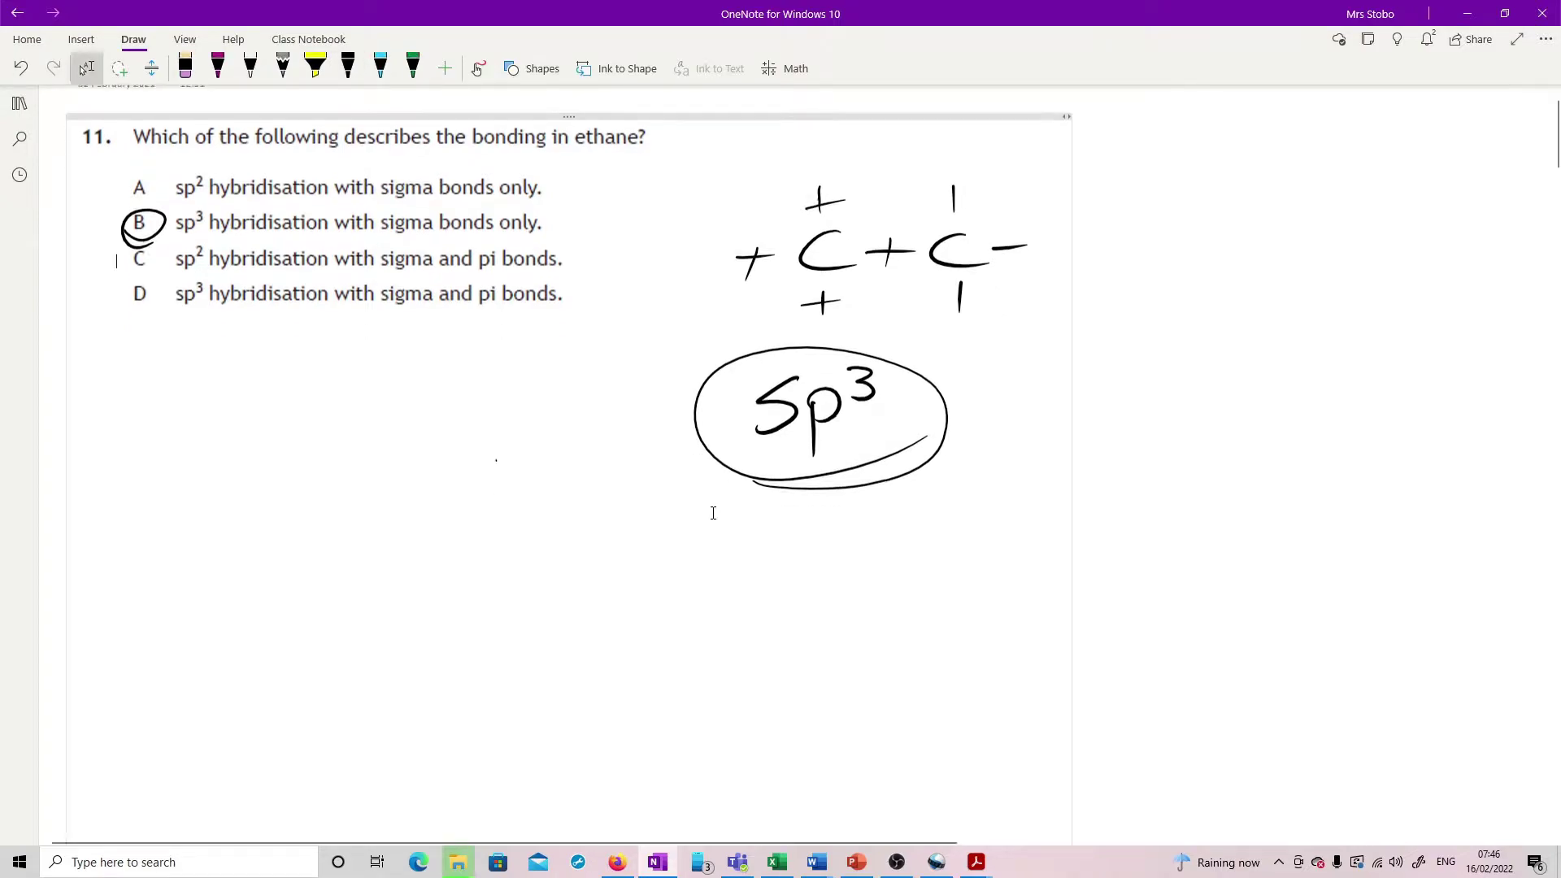
Highlight the pyridine ring of question 12 in yellow
scroll(714, 512, down, 10)
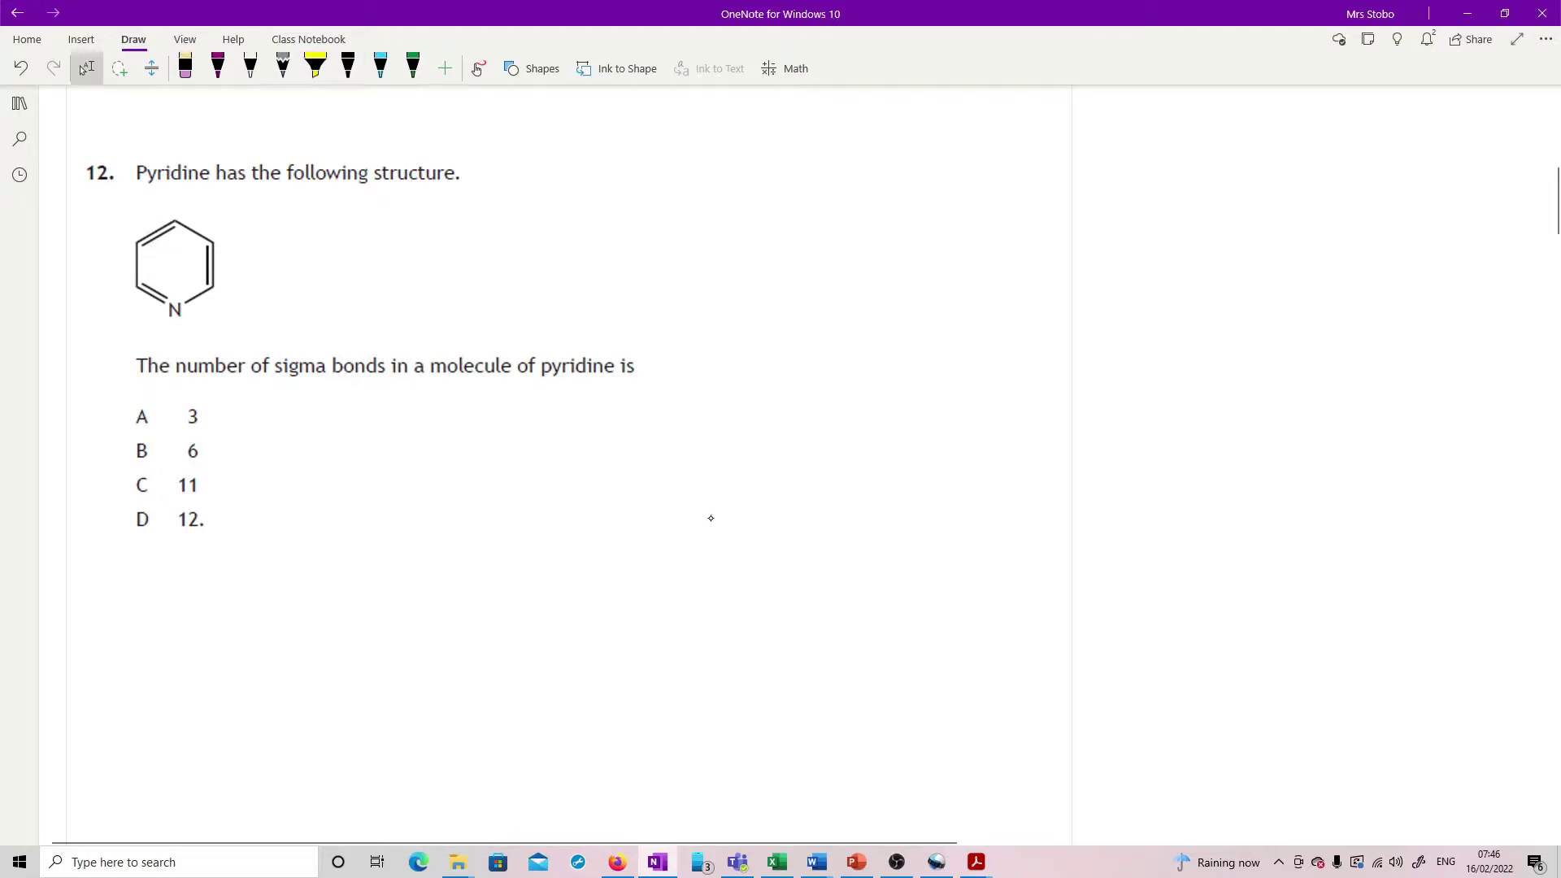
mouse_move(178, 217)
mouse_down()
mouse_move(215, 238)
mouse_move(182, 312)
mouse_move(130, 288)
mouse_move(147, 231)
mouse_move(178, 215)
mouse_move(203, 276)
mouse_up()
click(380, 69)
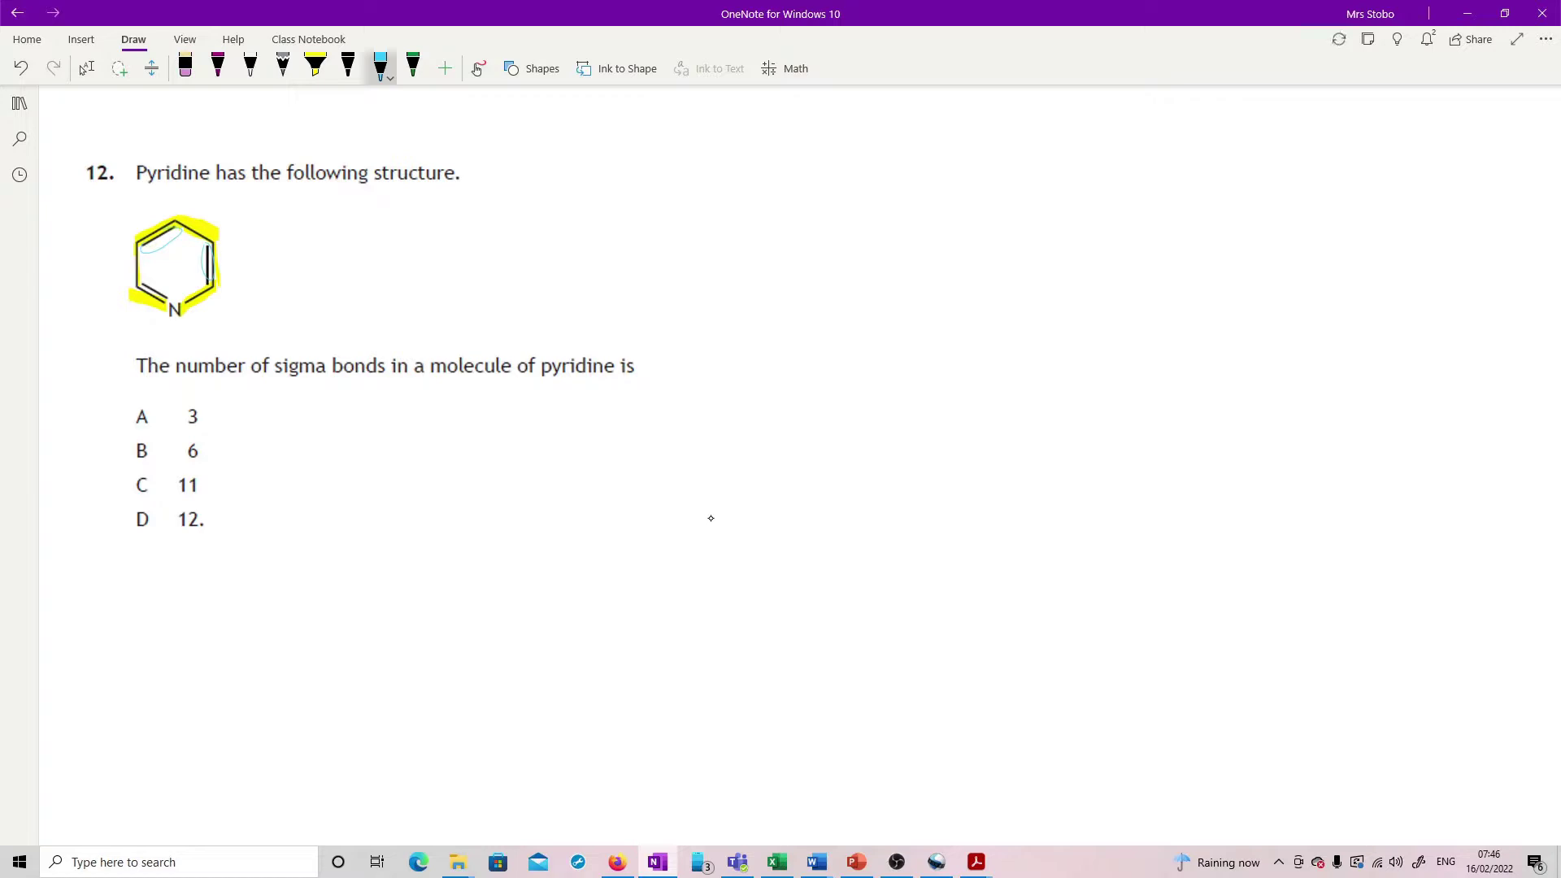
click(316, 69)
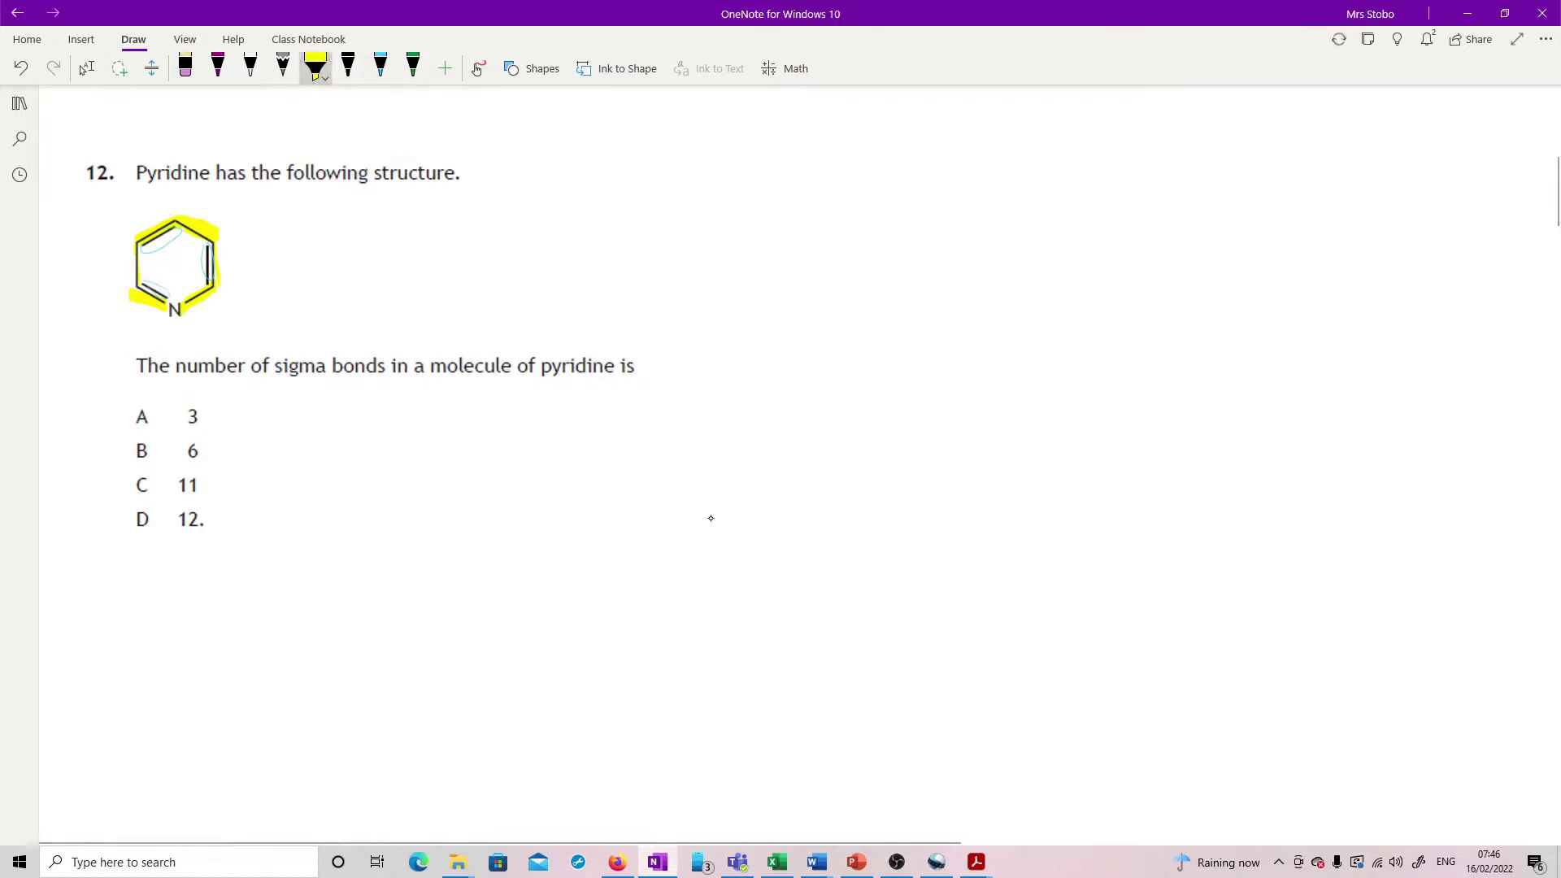
In magenta, draw bonds off four ring vertices, strike through B and circle answer C
click(218, 68)
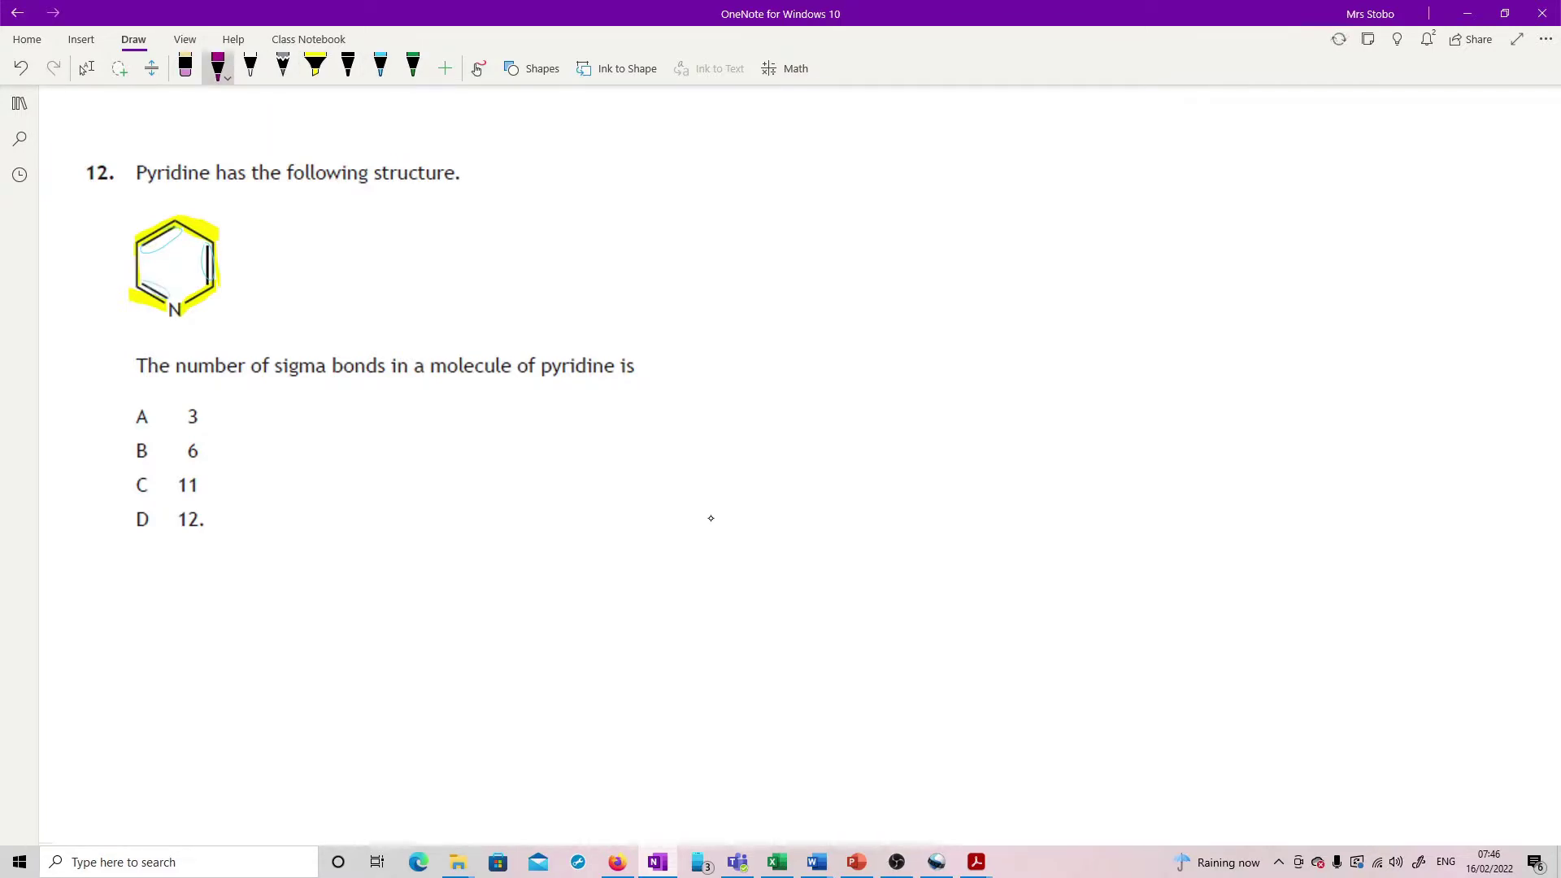
mouse_move(177, 200)
mouse_down()
mouse_move(179, 219)
mouse_move(243, 236)
mouse_up()
drag(214, 286, 229, 302)
drag(139, 285, 120, 302)
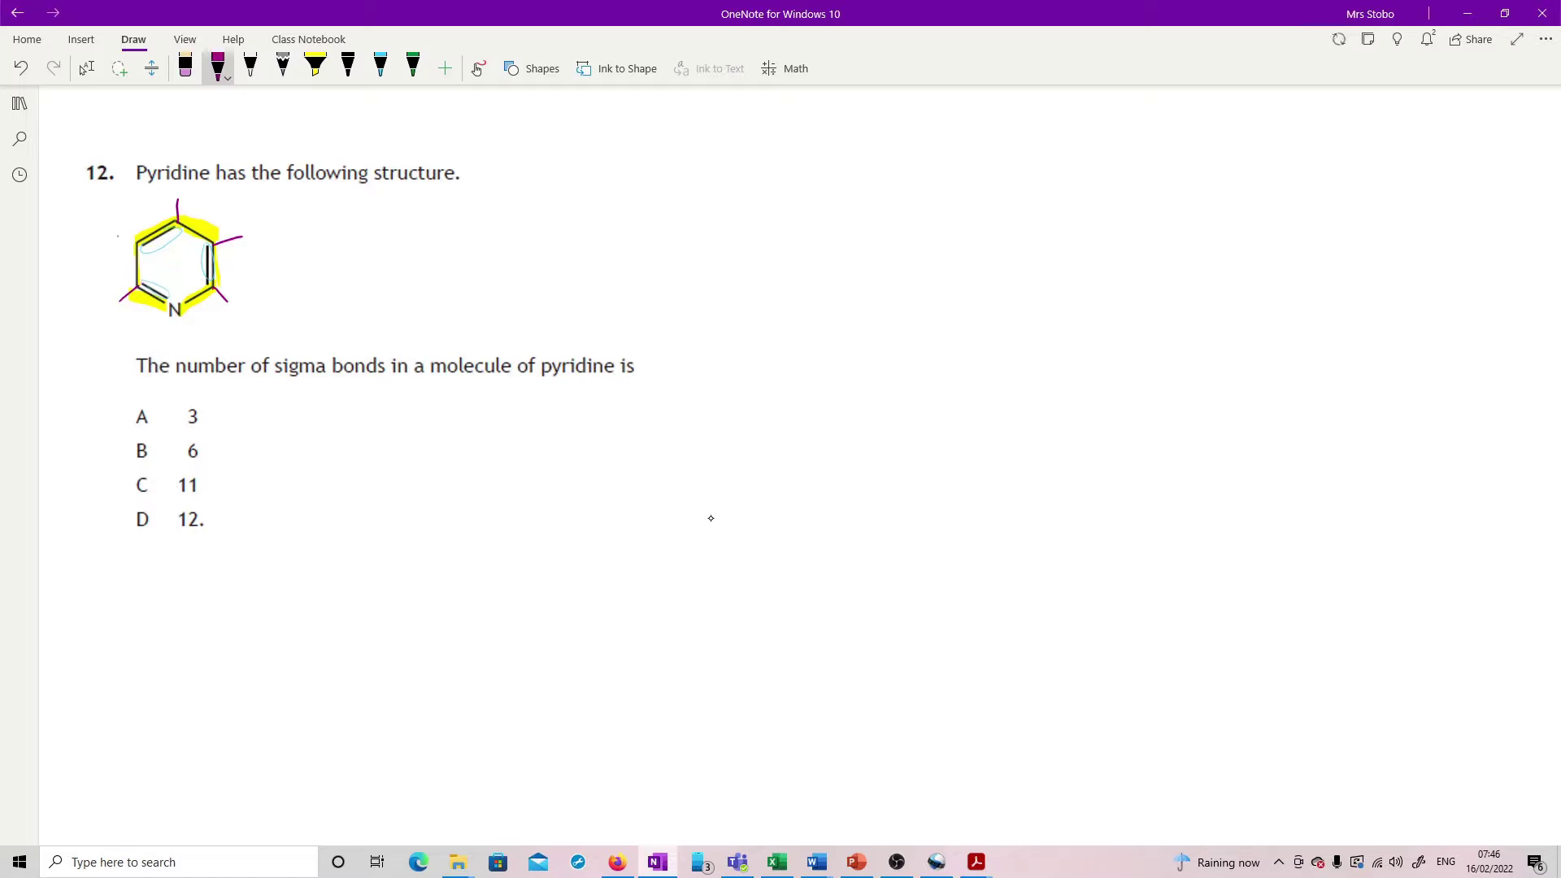
drag(140, 238, 117, 236)
drag(147, 464, 120, 452)
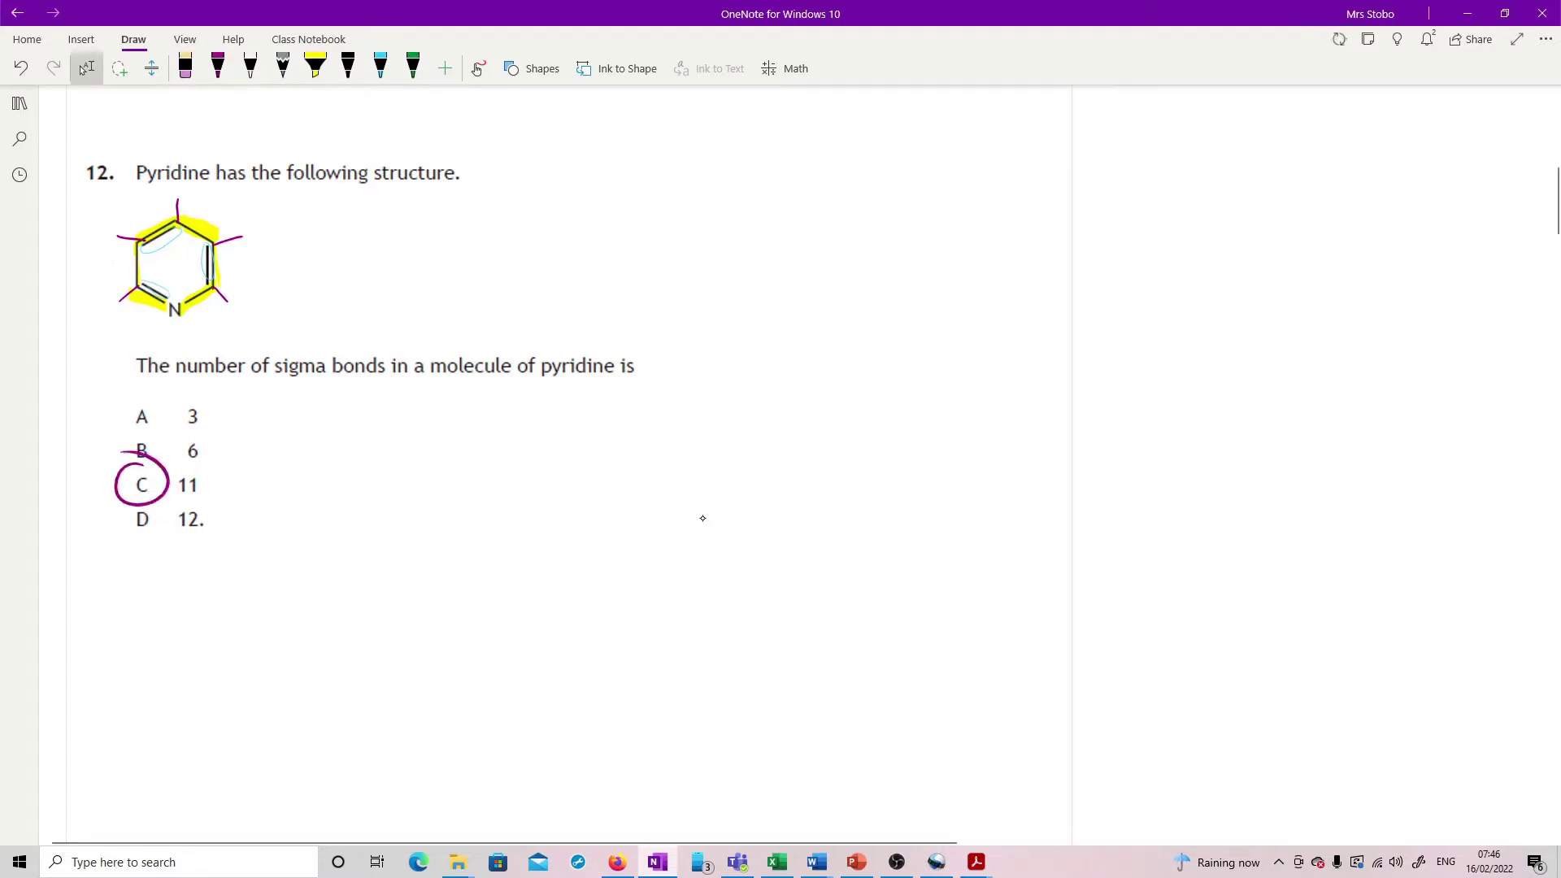
scroll(650, 557, down, 8)
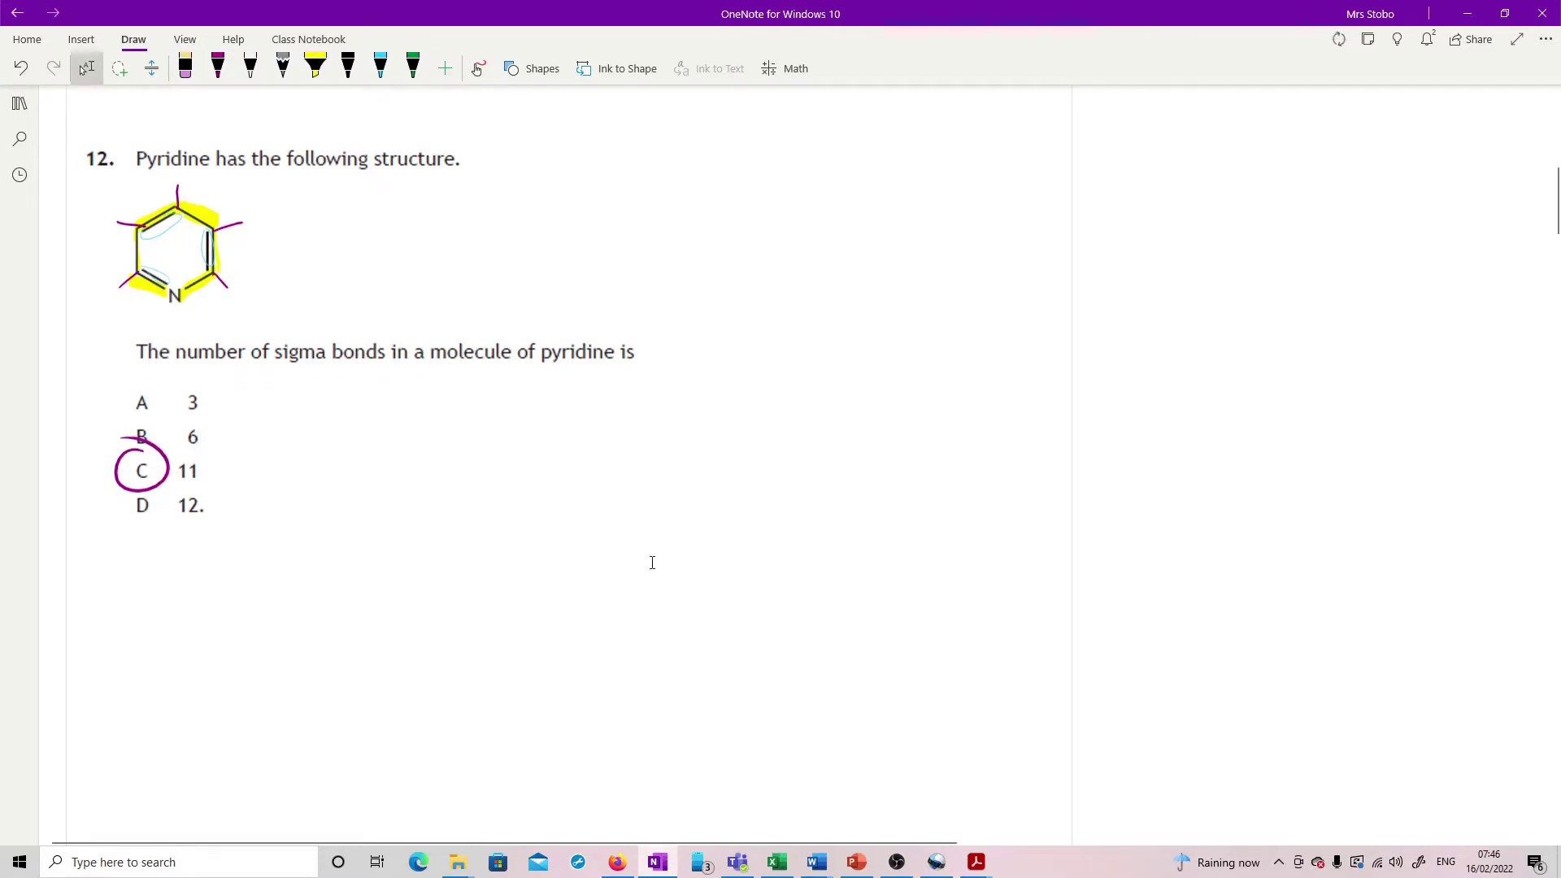
Cross out options C and D of question 13
scroll(663, 548, up, 2)
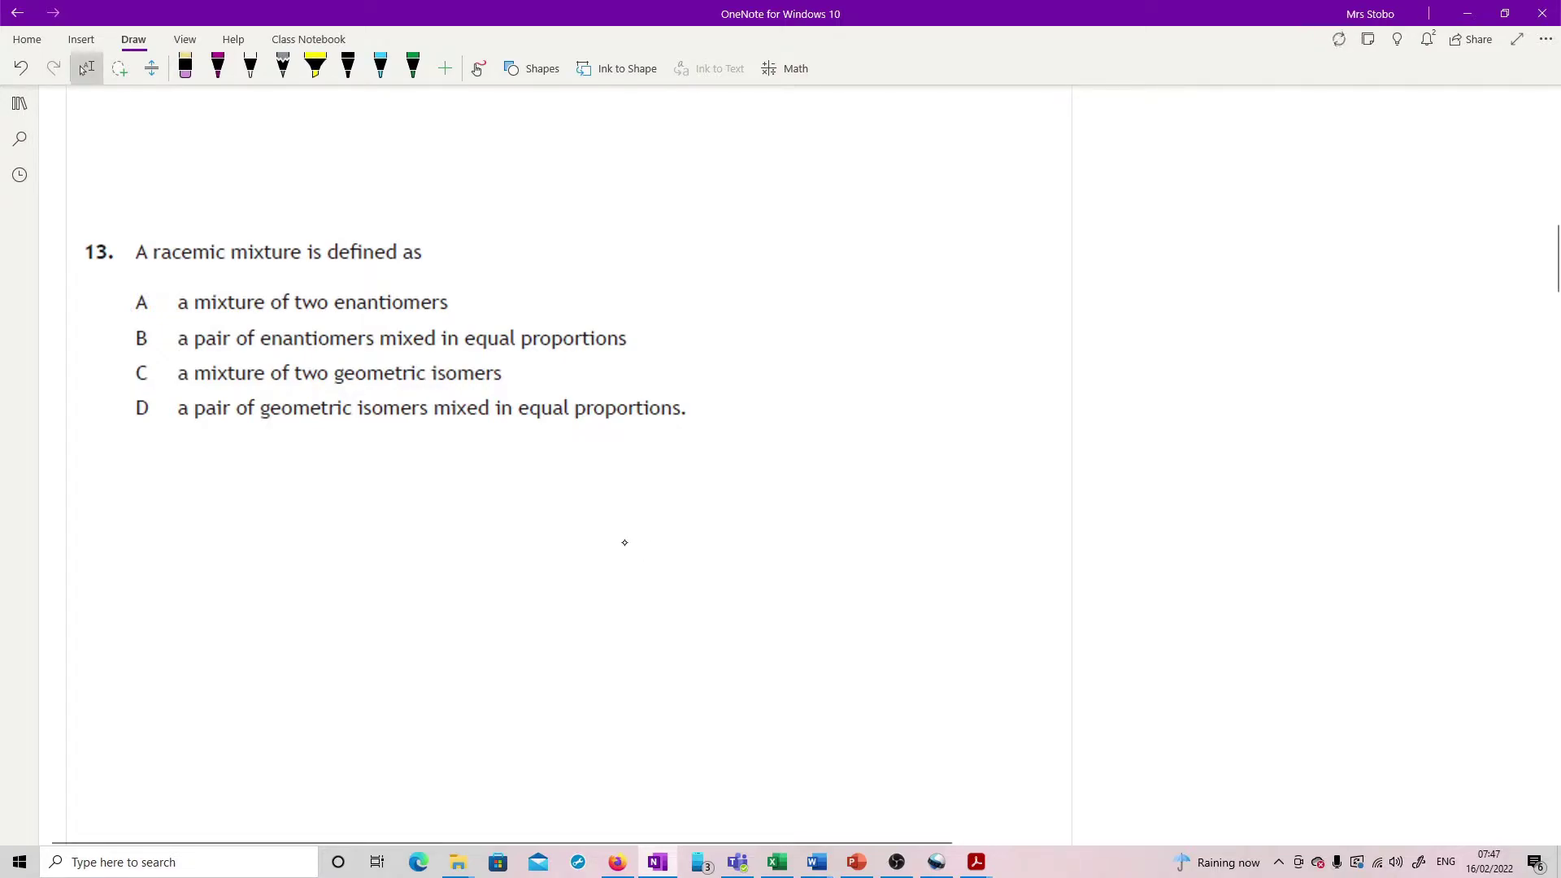
drag(126, 384, 163, 362)
drag(123, 424, 162, 401)
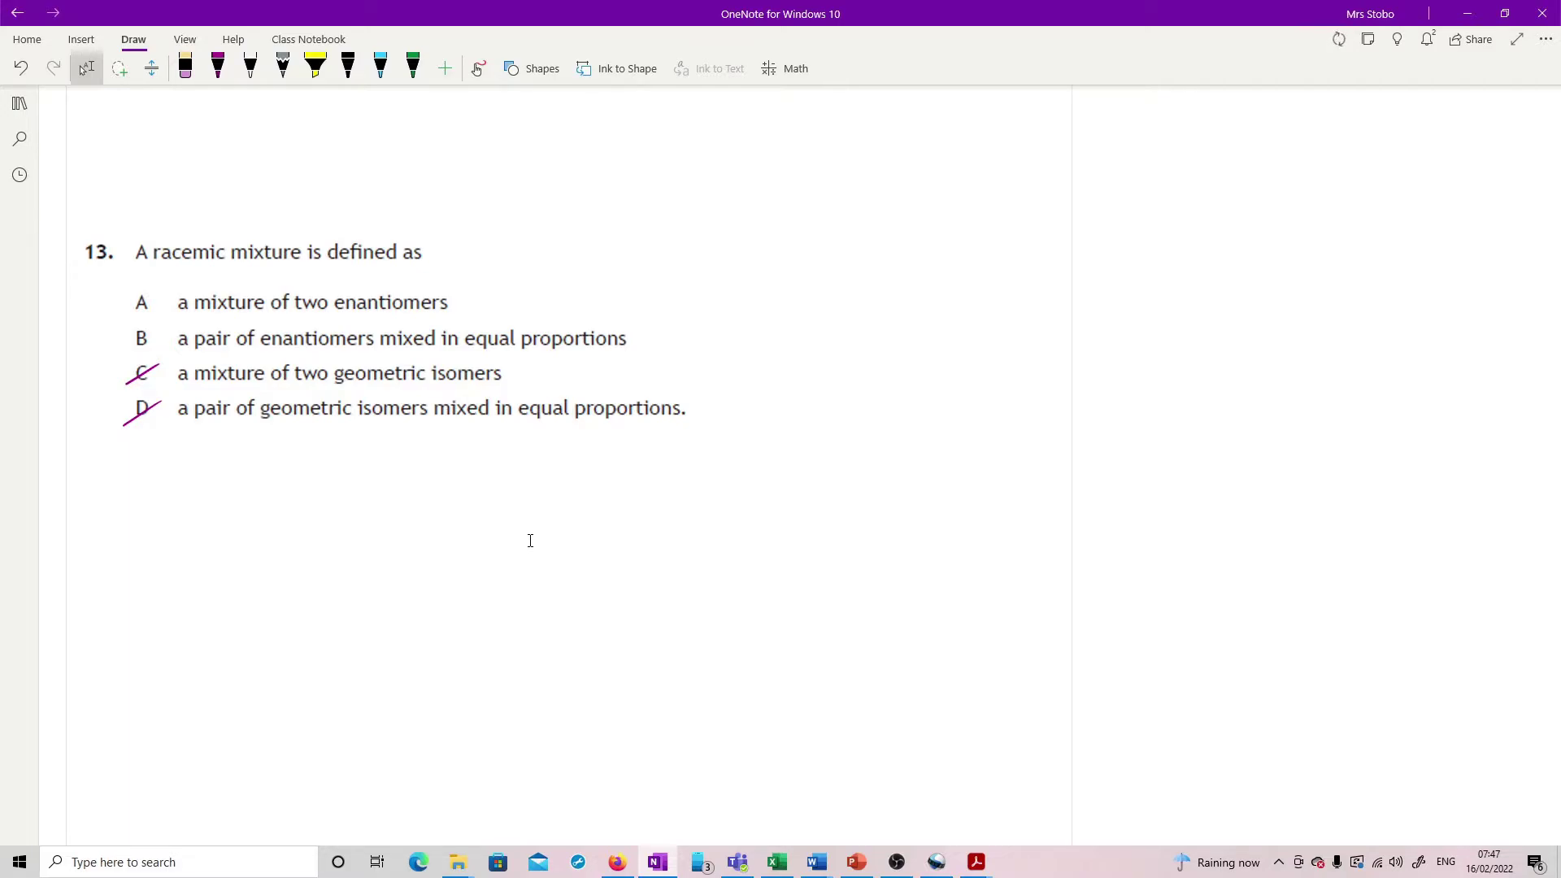
Circle answer B for question 13 in purple ink
click(218, 67)
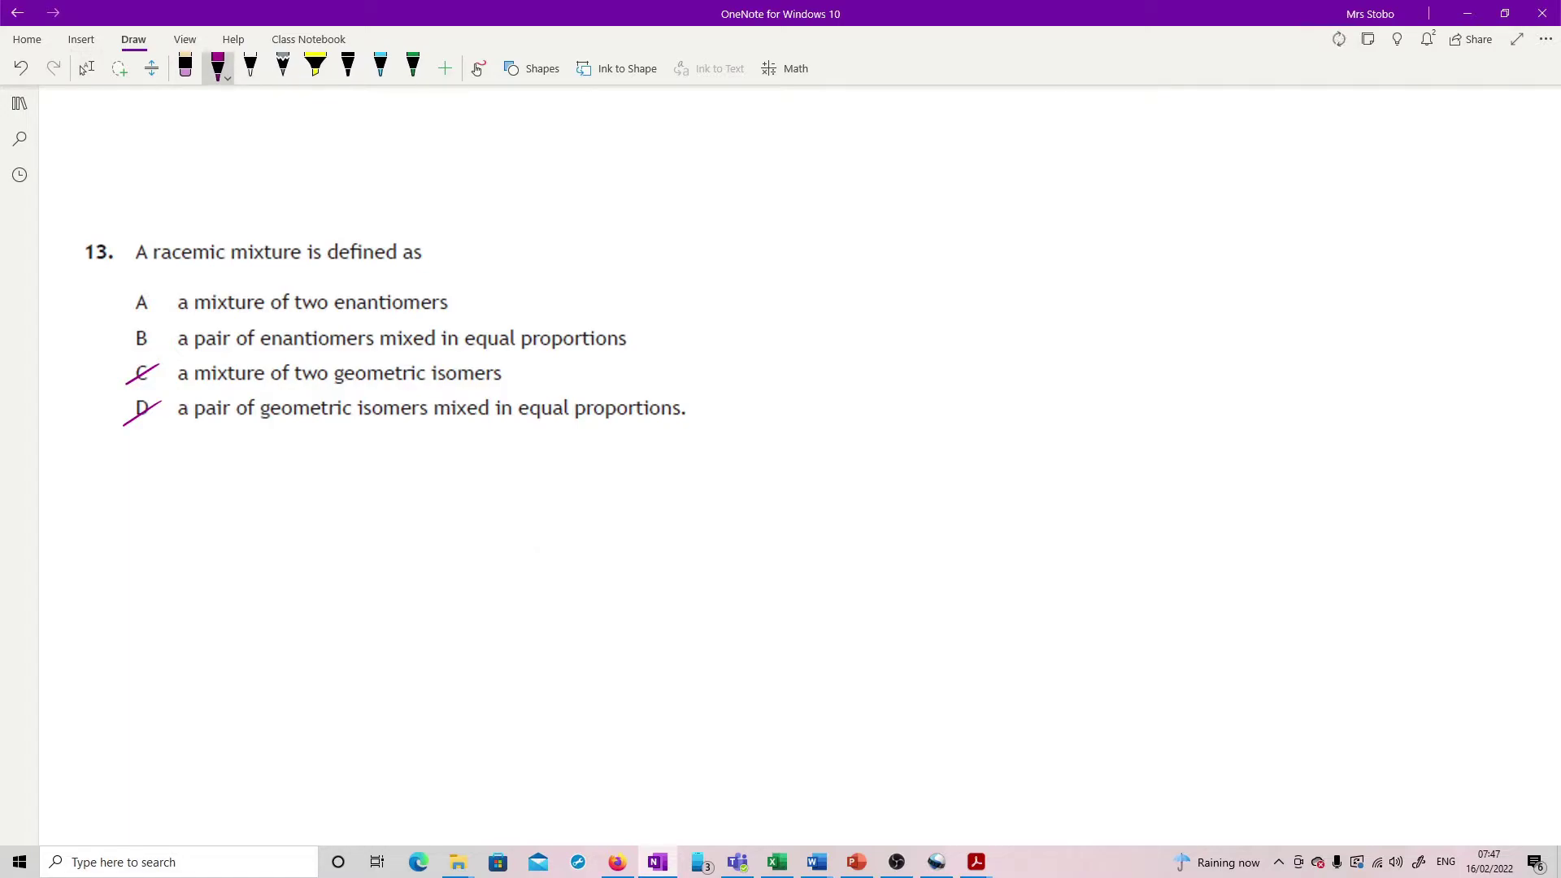
drag(124, 332, 122, 356)
key(Escape)
scroll(573, 535, down, 10)
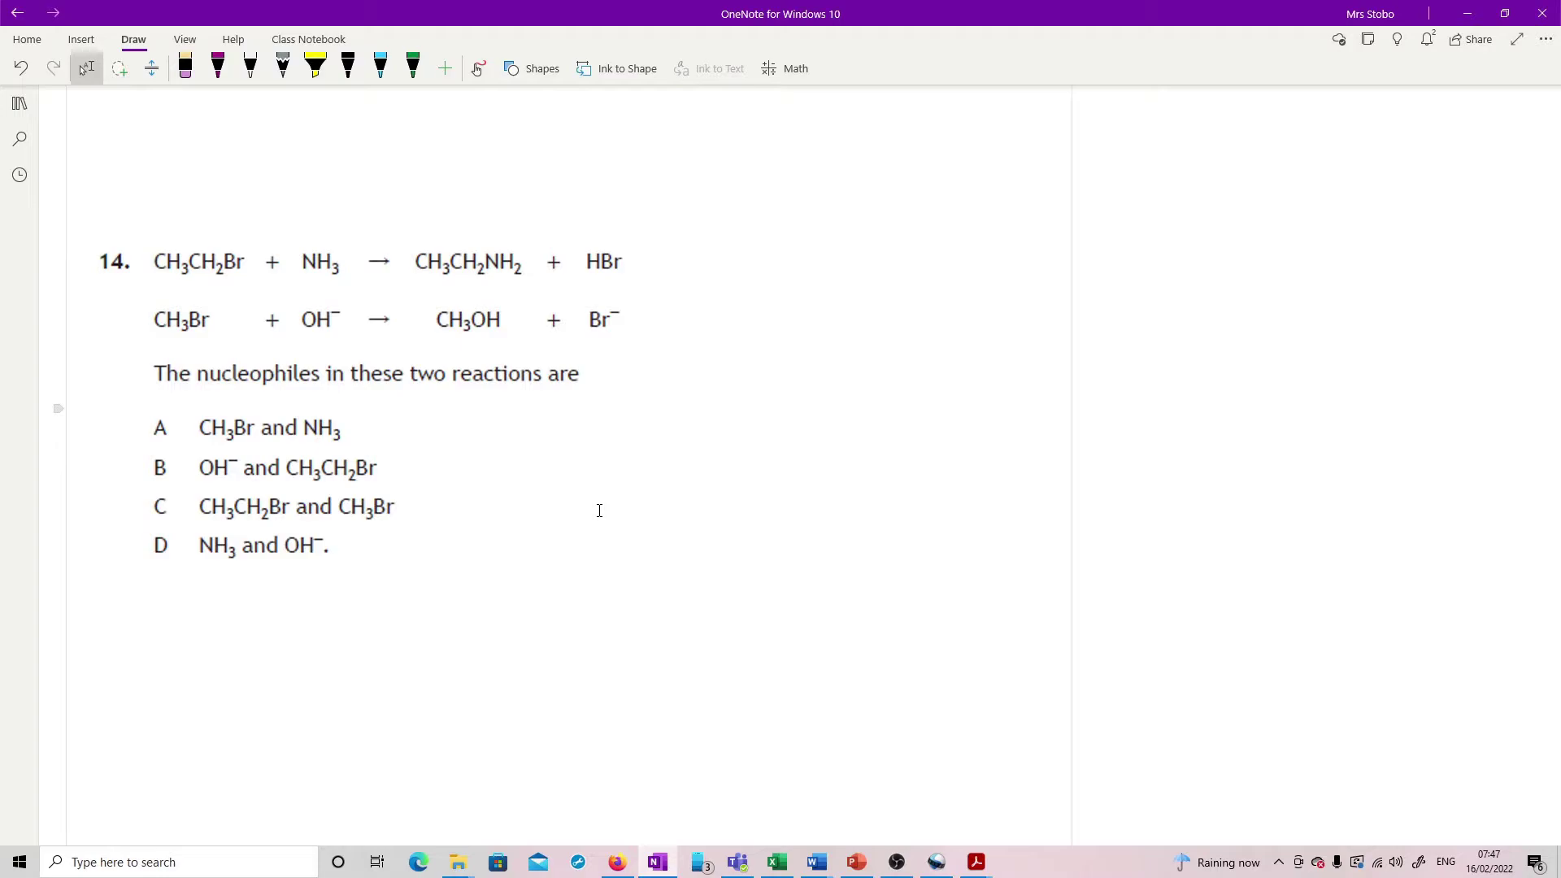
In purple ink, write 'nucleophiles = likes +ve' beside question 14
click(217, 65)
mouse_move(638, 449)
mouse_down()
mouse_move(643, 417)
mouse_move(658, 448)
mouse_up()
drag(663, 420, 693, 448)
drag(697, 444, 744, 443)
drag(759, 423, 764, 475)
drag(762, 429, 766, 445)
mouse_move(794, 389)
mouse_down()
mouse_move(817, 439)
mouse_move(845, 435)
mouse_up()
drag(802, 404, 802, 404)
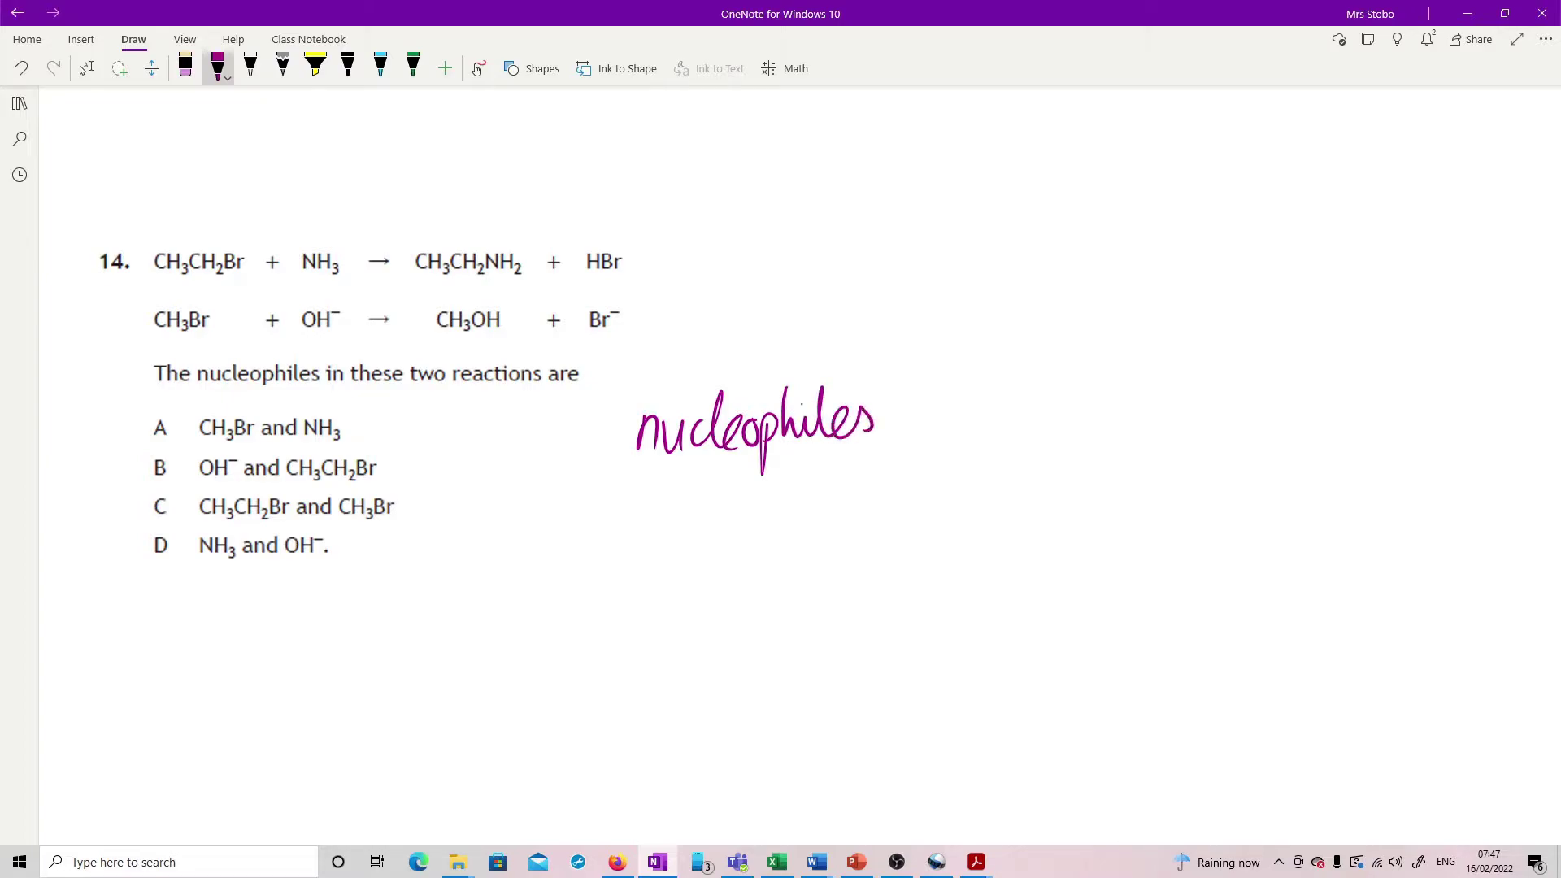
drag(901, 412, 925, 413)
mouse_move(905, 421)
mouse_down()
mouse_move(1052, 423)
mouse_move(1070, 402)
mouse_move(1054, 426)
mouse_move(1161, 401)
mouse_up()
mouse_move(1138, 393)
mouse_down()
mouse_move(1137, 422)
mouse_move(1211, 417)
mouse_up()
Write 'look for −ve lone pairs' below the nucleophile note
mouse_move(641, 493)
mouse_down()
mouse_move(640, 557)
mouse_move(665, 522)
mouse_move(688, 522)
mouse_up()
mouse_move(704, 500)
mouse_down()
mouse_move(703, 556)
mouse_move(719, 552)
mouse_up()
mouse_move(774, 488)
mouse_down()
mouse_move(750, 585)
mouse_move(774, 519)
mouse_up()
drag(779, 522, 935, 522)
drag(936, 527, 960, 537)
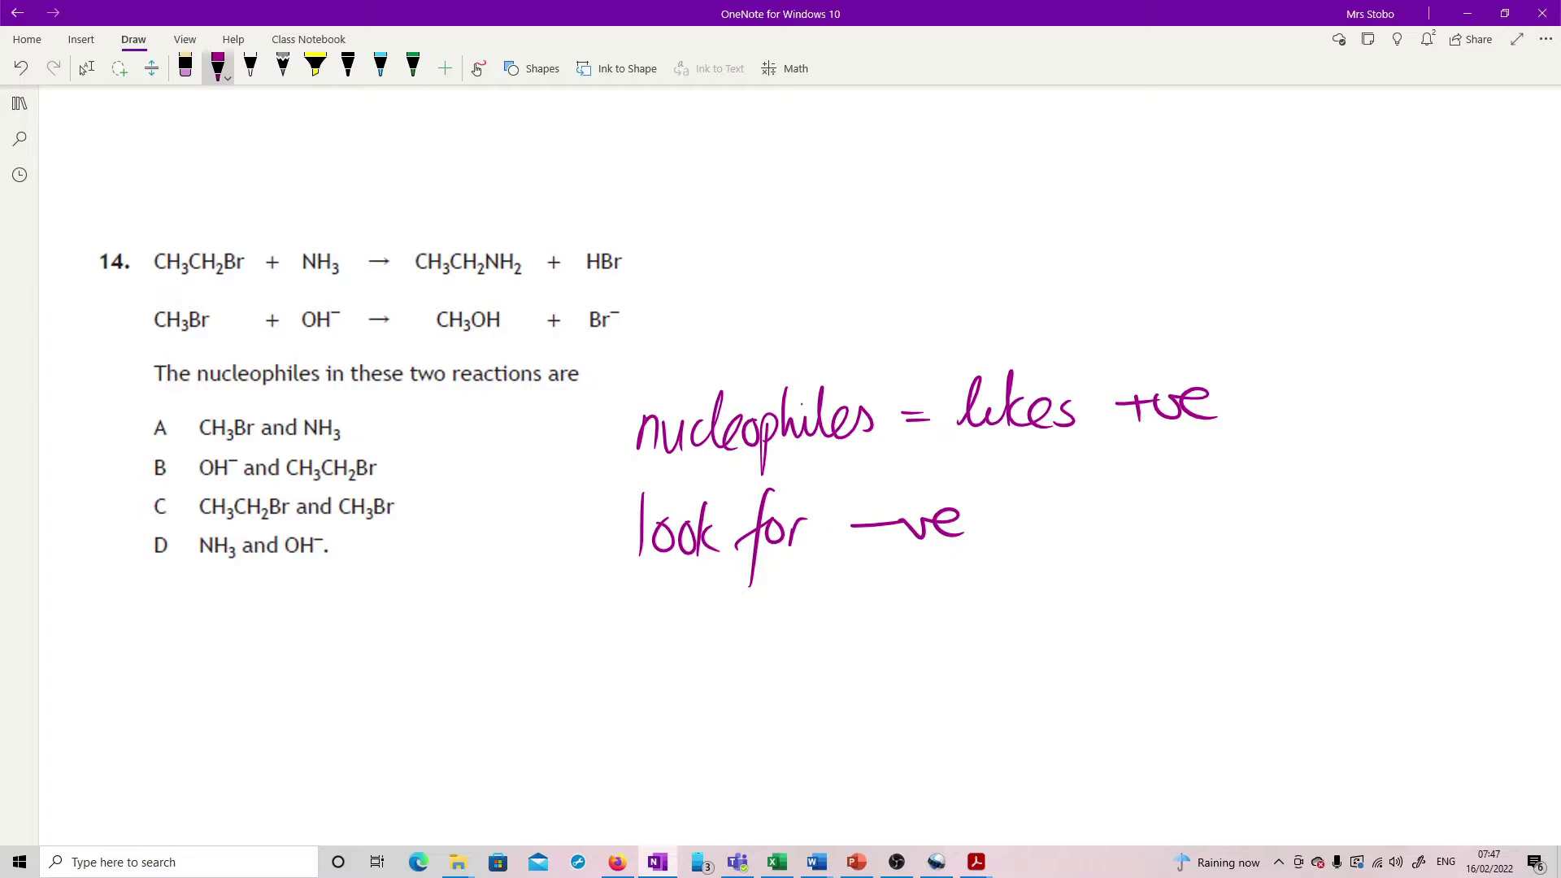
drag(875, 569, 861, 628)
mouse_move(894, 601)
mouse_down()
mouse_move(954, 618)
mouse_move(995, 658)
mouse_up()
mouse_move(1008, 592)
mouse_down()
mouse_move(987, 610)
mouse_move(1008, 626)
mouse_up()
drag(1032, 587, 1042, 619)
drag(1048, 601, 1052, 620)
mouse_move(1057, 618)
mouse_down()
mouse_move(1074, 600)
mouse_move(1080, 619)
mouse_up()
drag(1046, 586, 1048, 587)
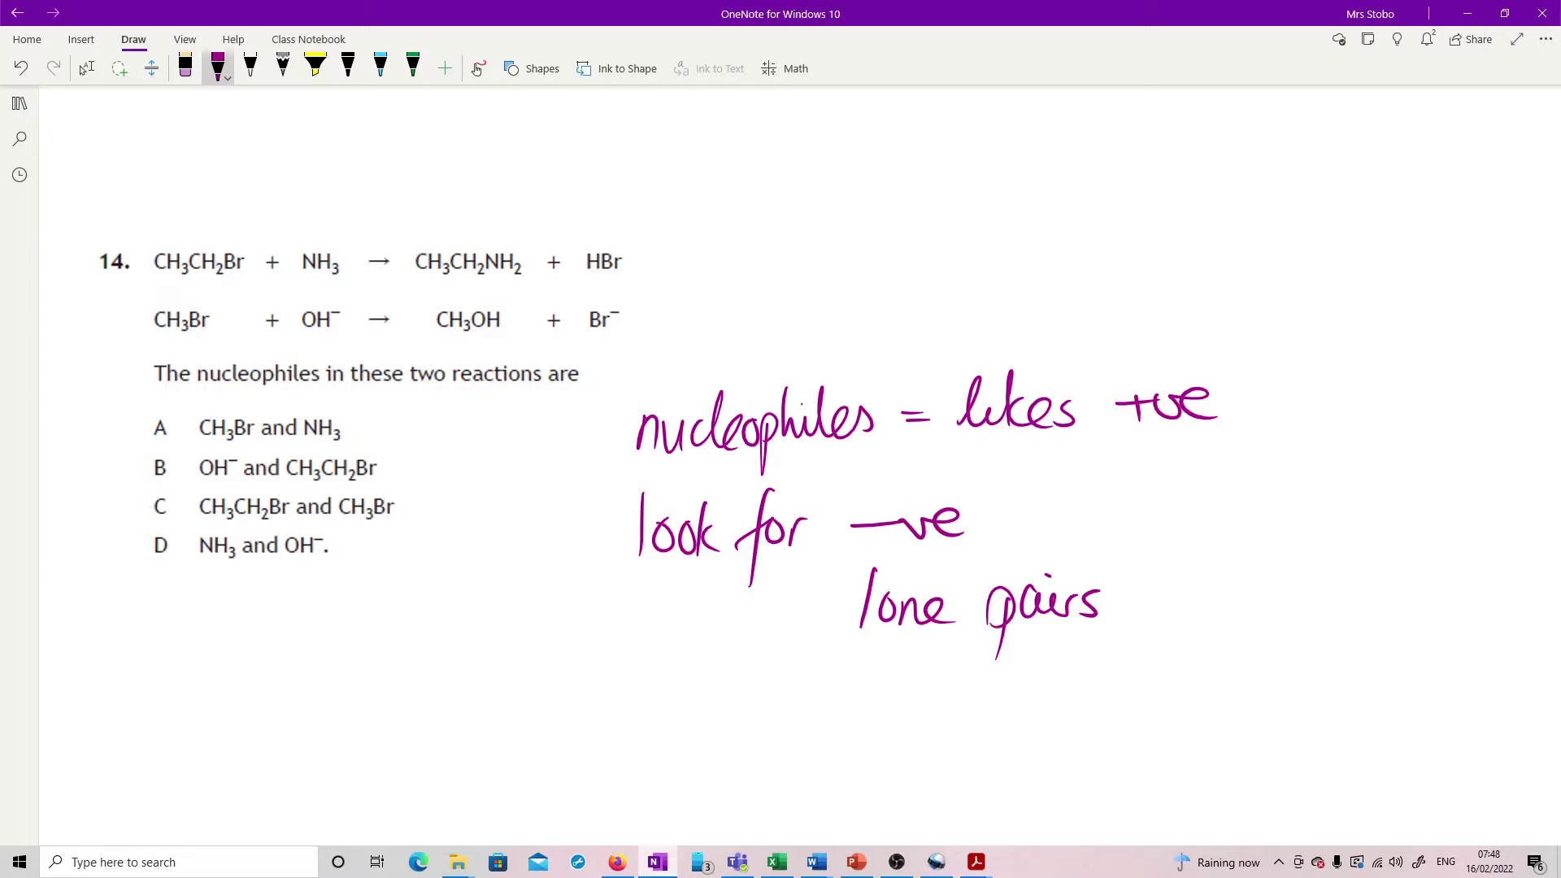
Add 'polarity δ-' beneath the lone pairs note
drag(842, 679, 834, 745)
mouse_move(836, 687)
mouse_down()
mouse_move(837, 714)
mouse_move(870, 685)
mouse_up()
mouse_move(893, 655)
mouse_down()
mouse_move(888, 709)
mouse_move(927, 709)
mouse_move(931, 687)
mouse_up()
drag(943, 691, 941, 710)
mouse_move(960, 660)
mouse_down()
mouse_move(956, 711)
mouse_move(973, 685)
mouse_move(978, 709)
mouse_up()
drag(990, 683, 966, 740)
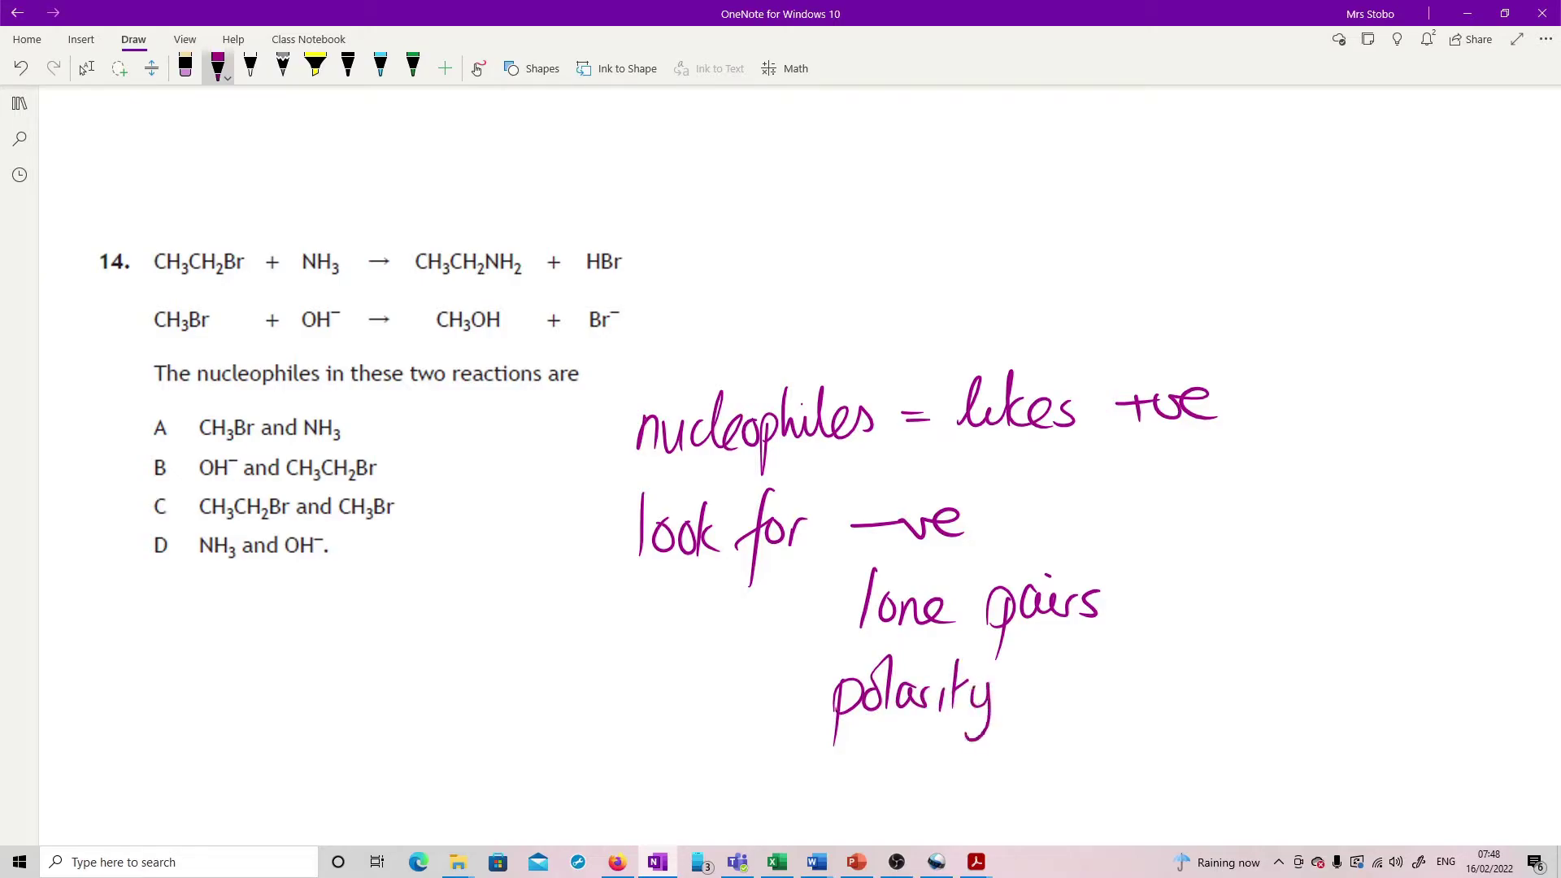
mouse_move(1075, 664)
mouse_down()
mouse_move(1055, 712)
mouse_move(1061, 693)
mouse_move(1111, 681)
mouse_up()
Circle OH⁻ and NH₃, sketch ammonia with its lone pair, and circle answer D
mouse_move(324, 286)
mouse_down()
mouse_move(325, 348)
mouse_move(297, 290)
mouse_up()
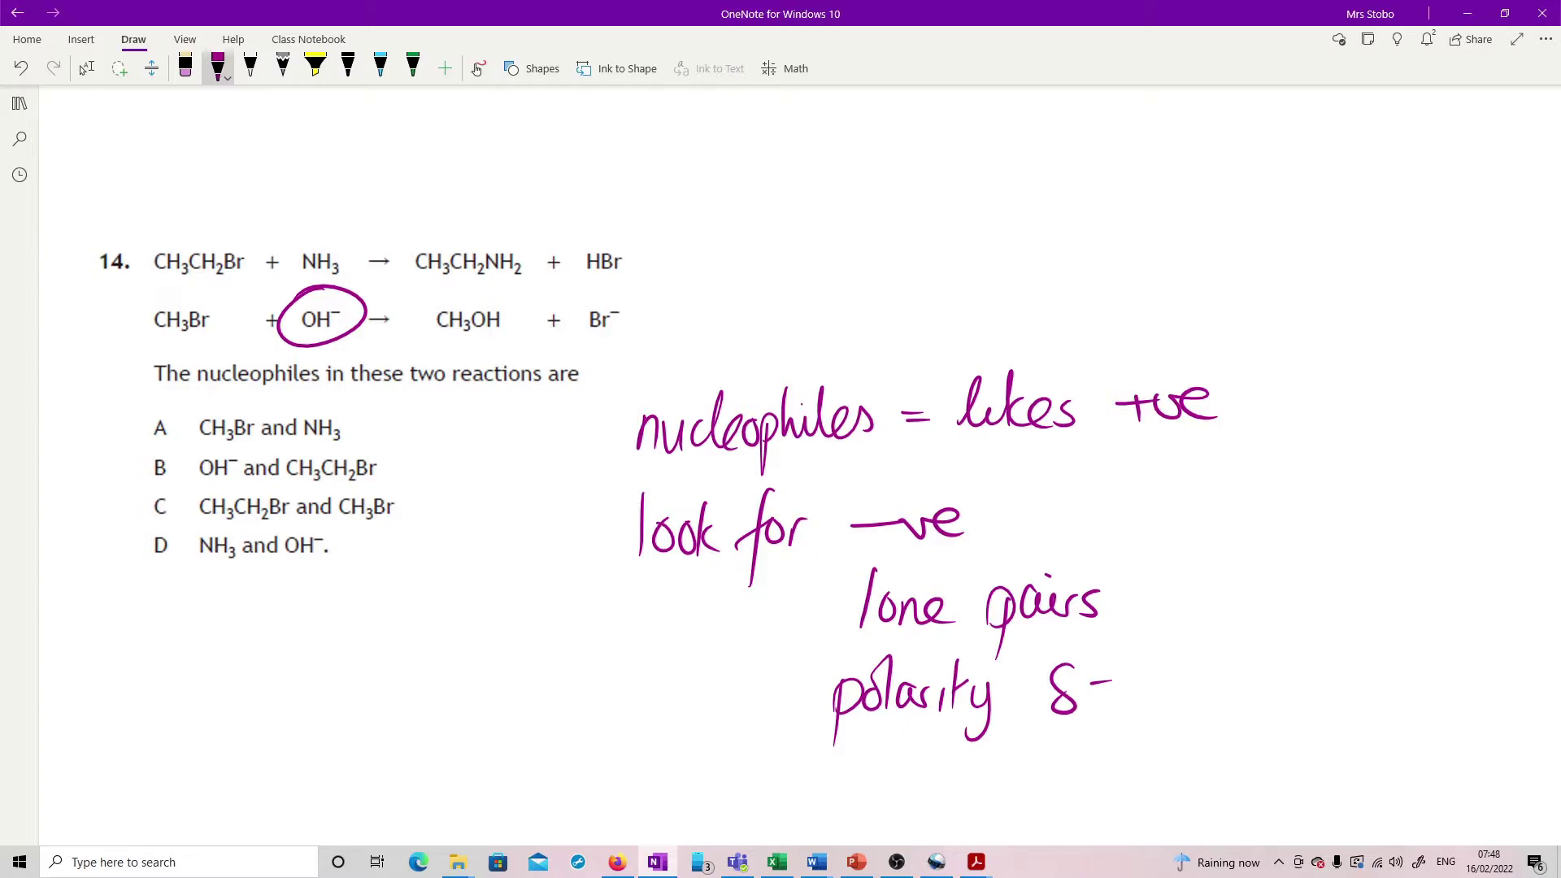
drag(307, 285, 357, 256)
mouse_move(750, 239)
mouse_down()
mouse_move(777, 208)
mouse_move(681, 301)
mouse_up()
mouse_move(681, 285)
mouse_down()
mouse_move(697, 283)
mouse_move(696, 301)
mouse_up()
drag(755, 259, 739, 321)
mouse_move(740, 307)
mouse_down()
mouse_move(758, 306)
mouse_move(758, 323)
mouse_up()
mouse_move(782, 246)
mouse_down()
mouse_move(807, 267)
mouse_move(812, 310)
mouse_up()
drag(813, 297, 831, 309)
drag(752, 183, 765, 195)
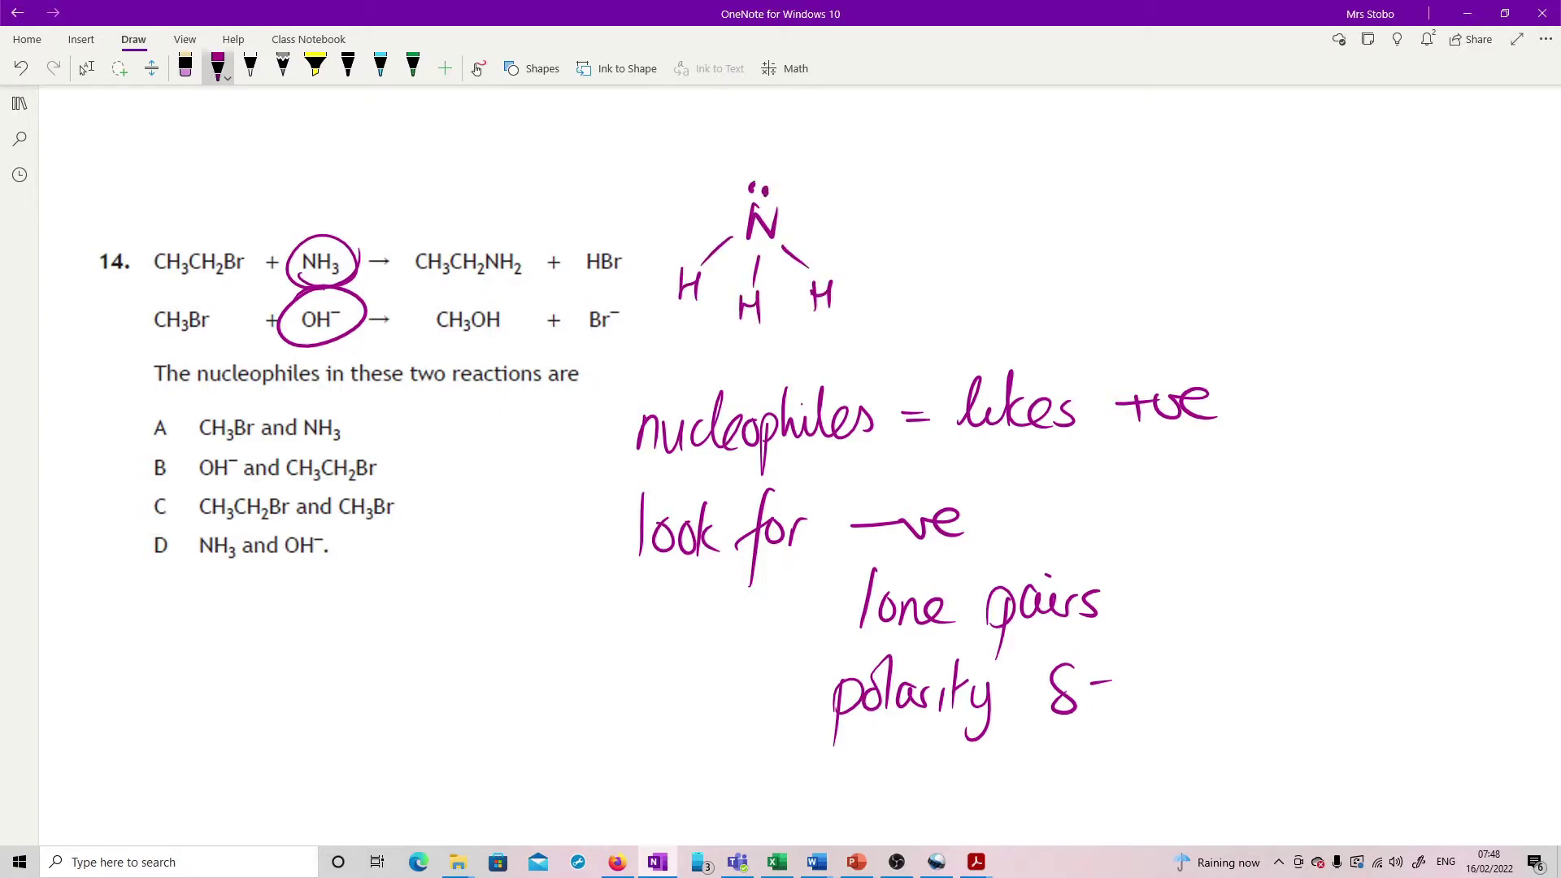
drag(132, 538, 124, 561)
scroll(600, 509, down, 10)
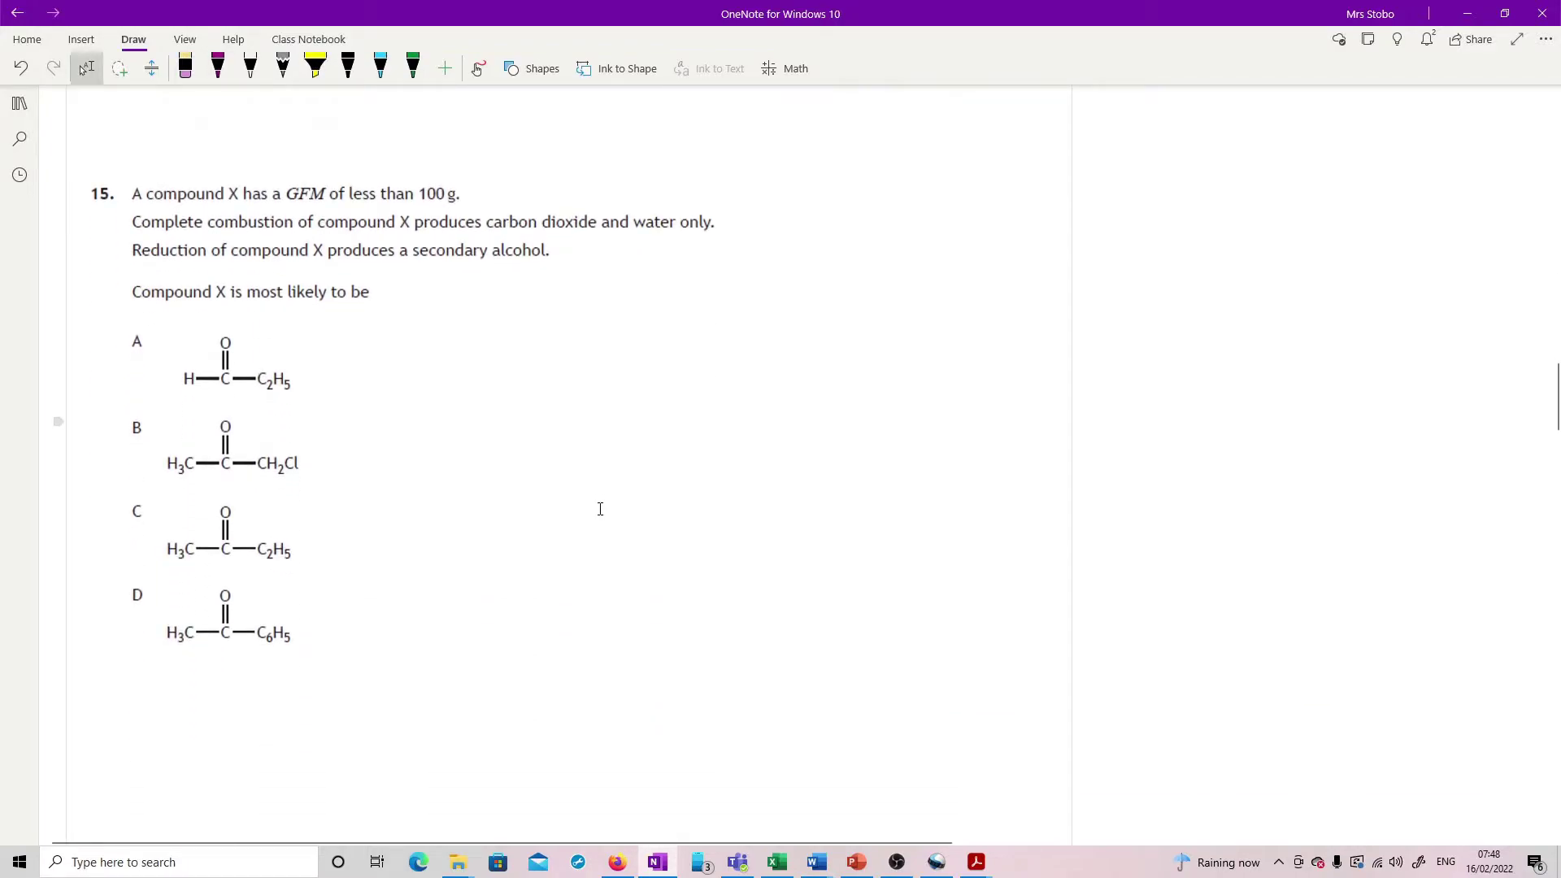
Highlight 'GFM of less than 100 g' in yellow in question 15
click(218, 69)
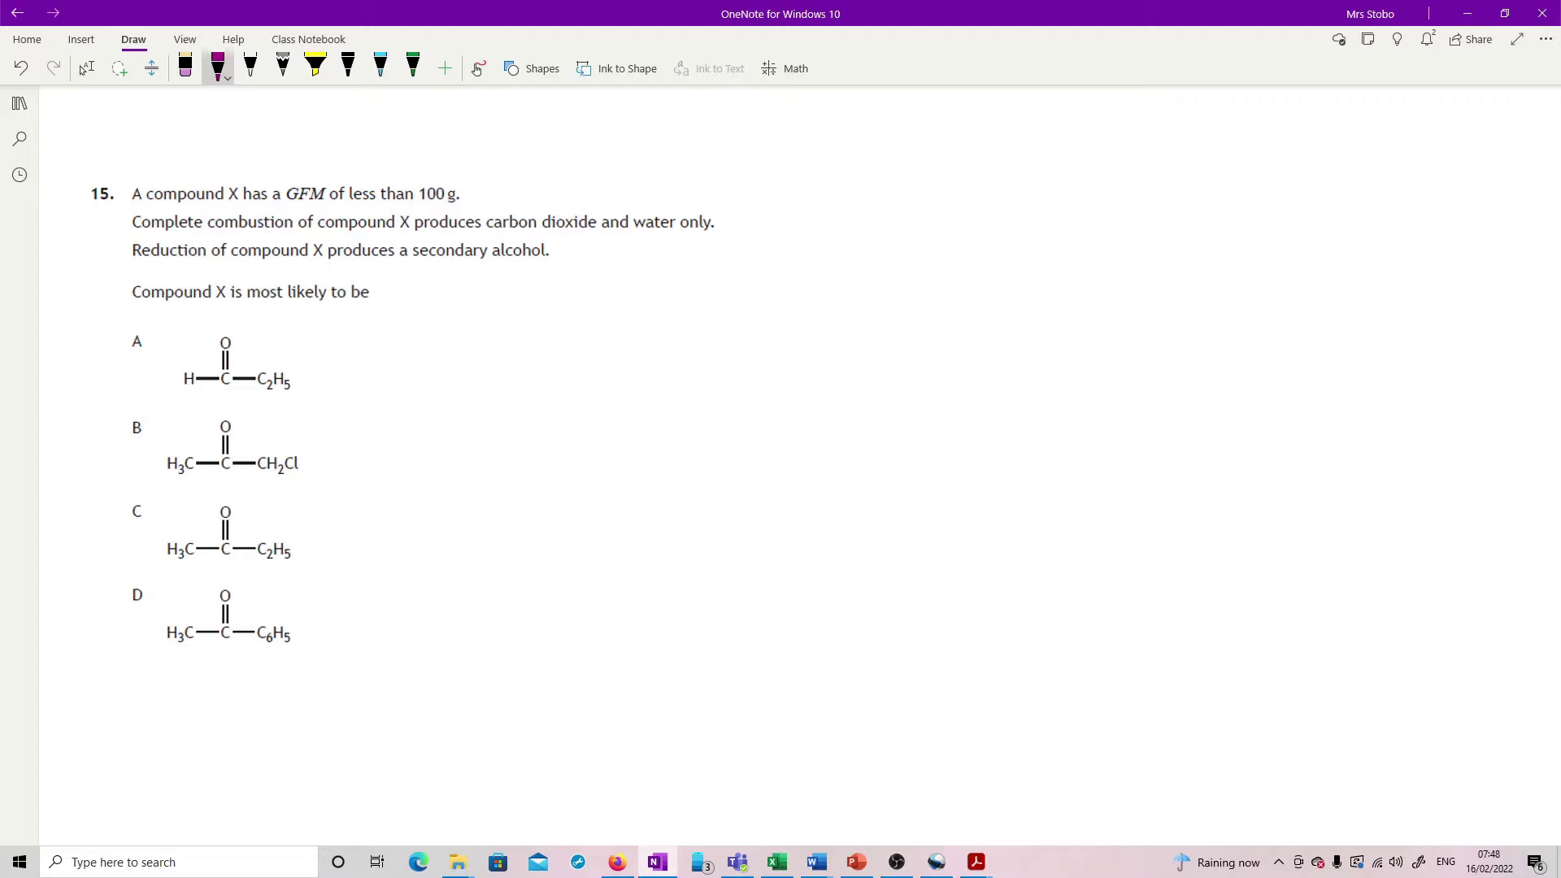
click(315, 65)
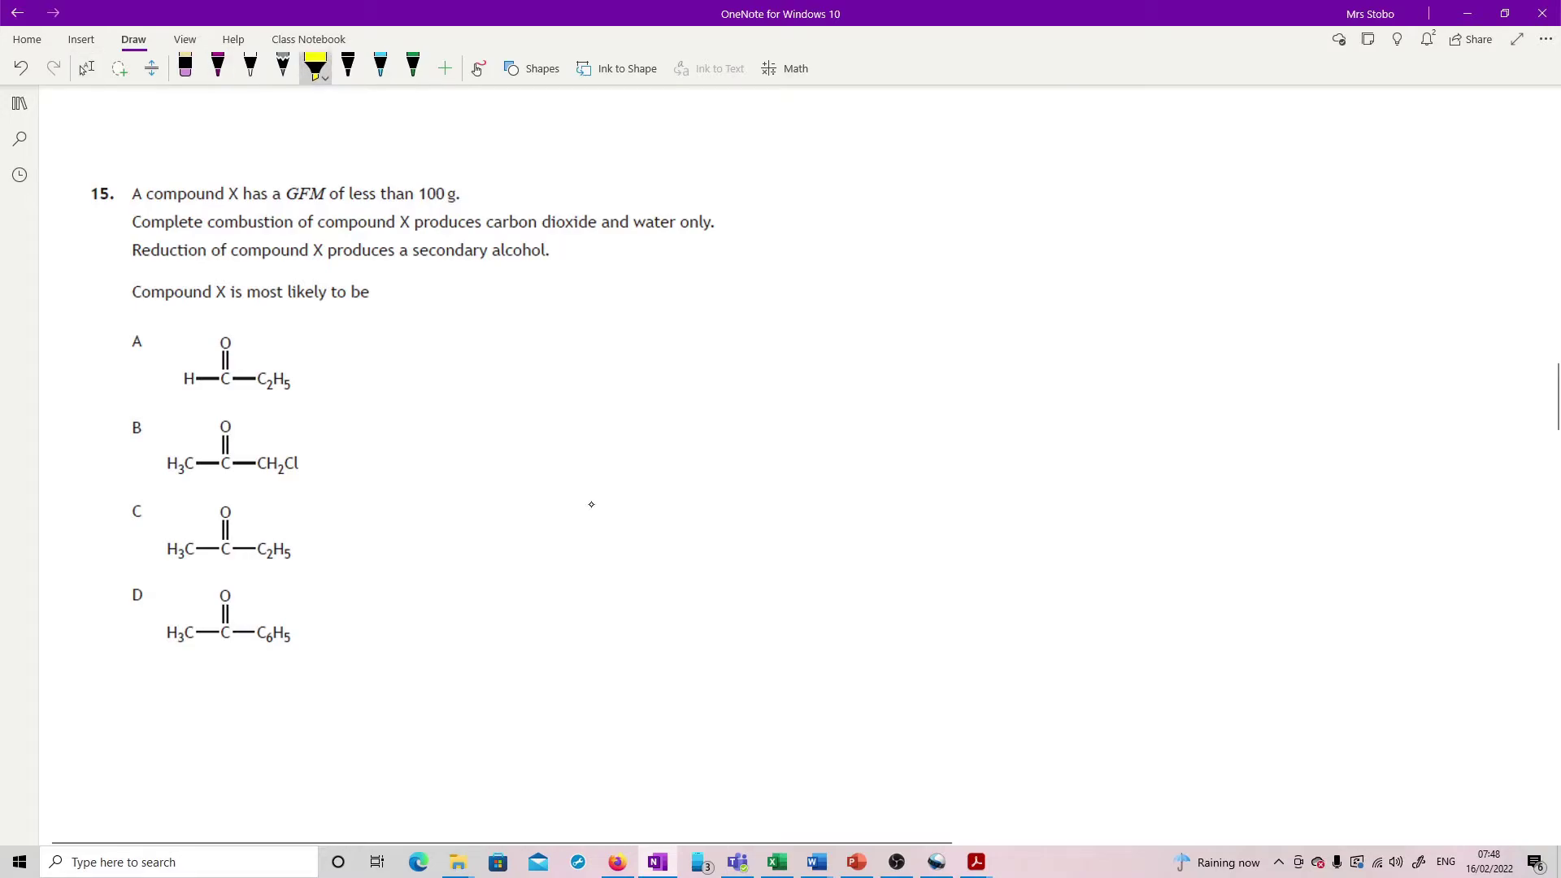
click(316, 65)
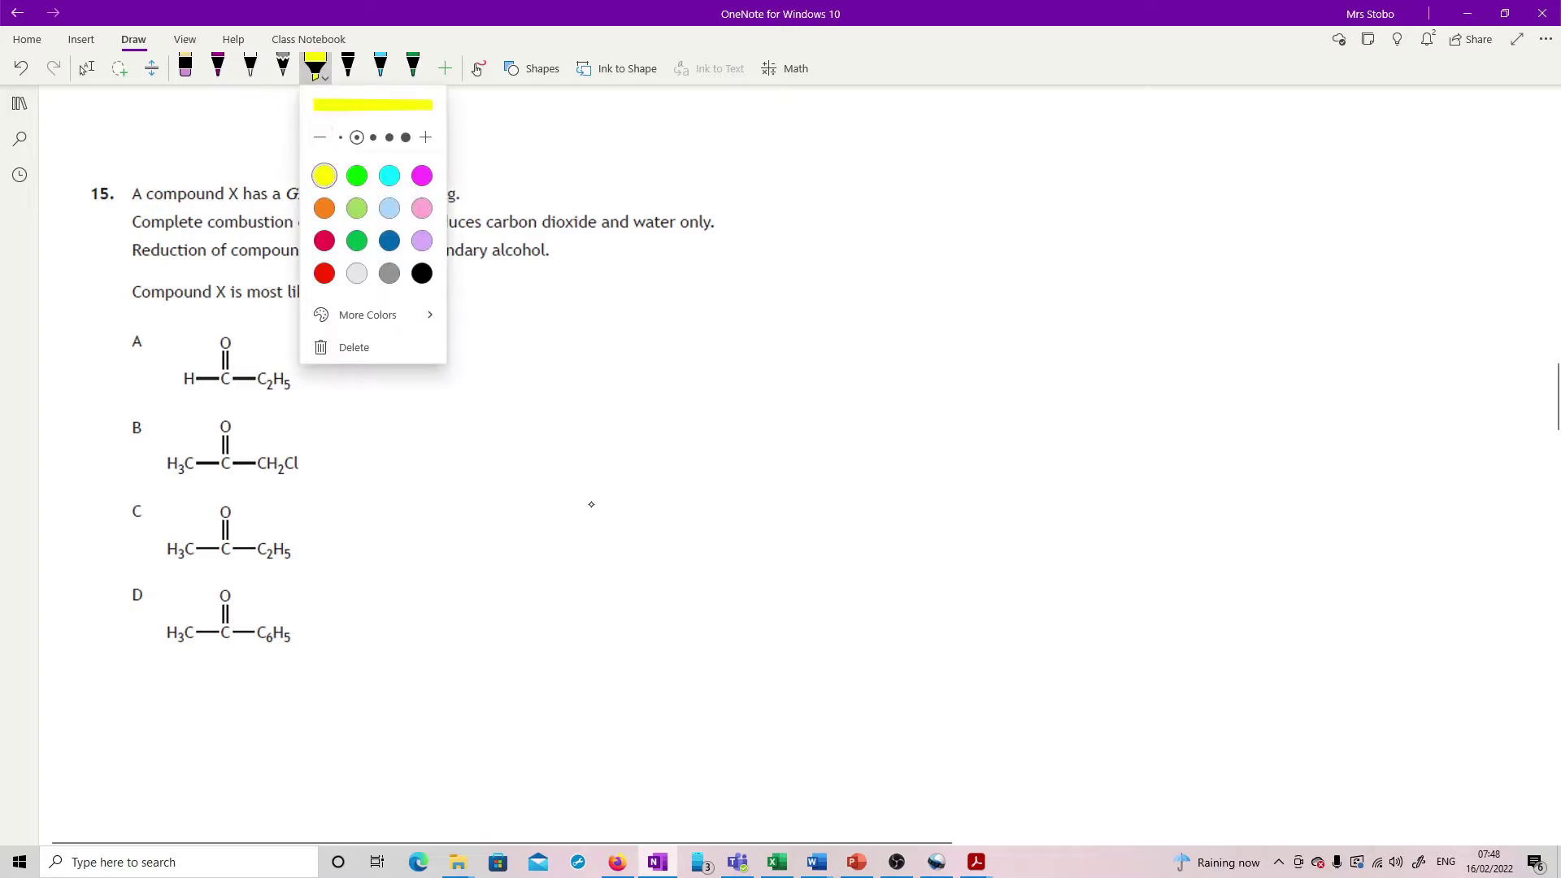
click(591, 504)
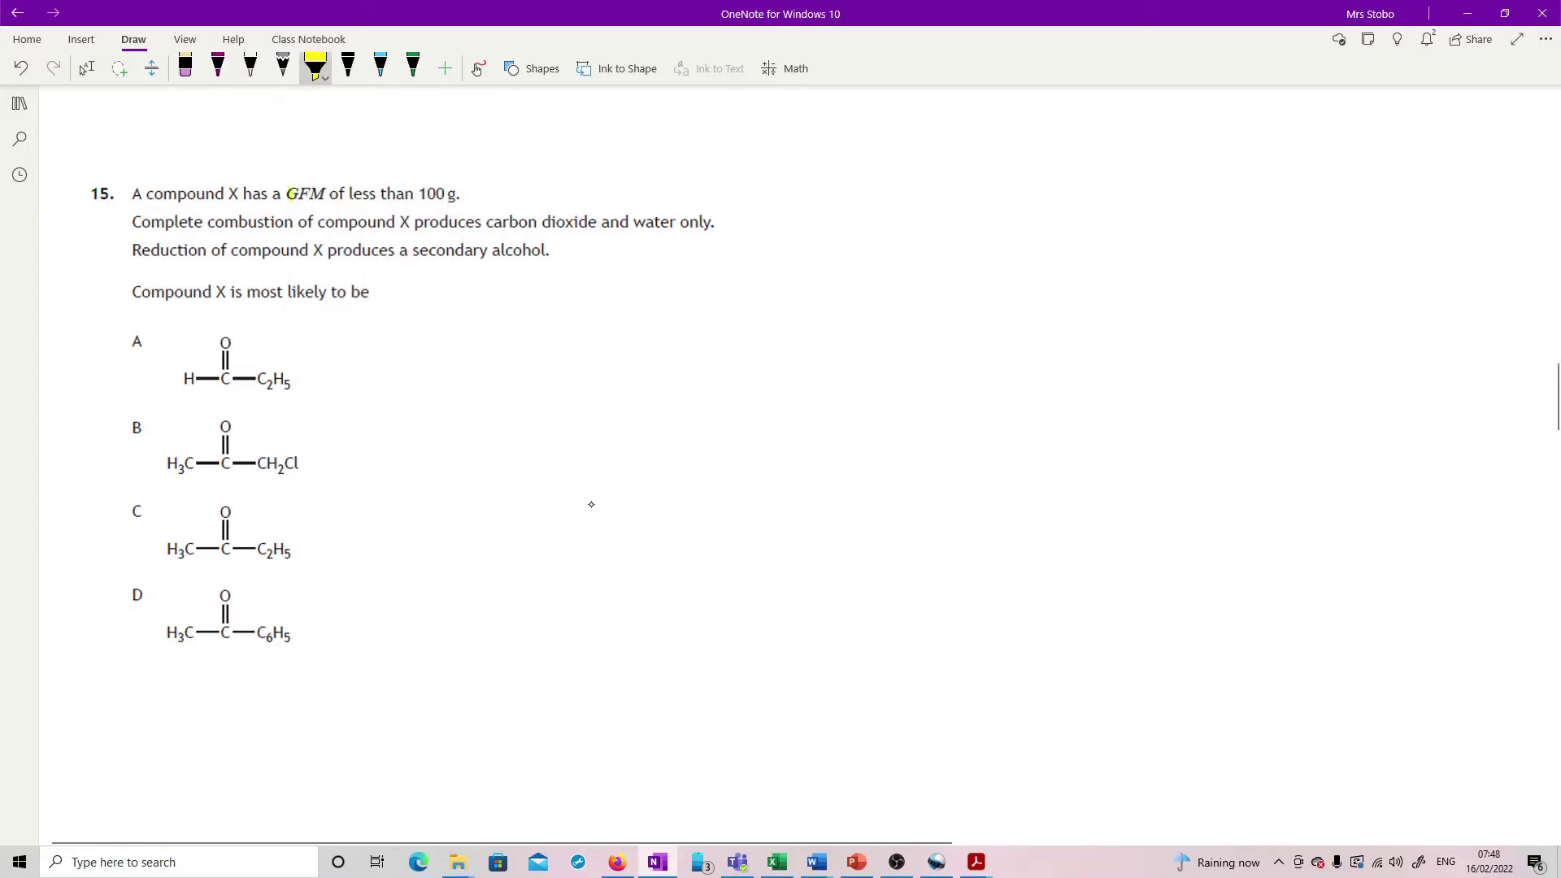
drag(293, 195, 460, 196)
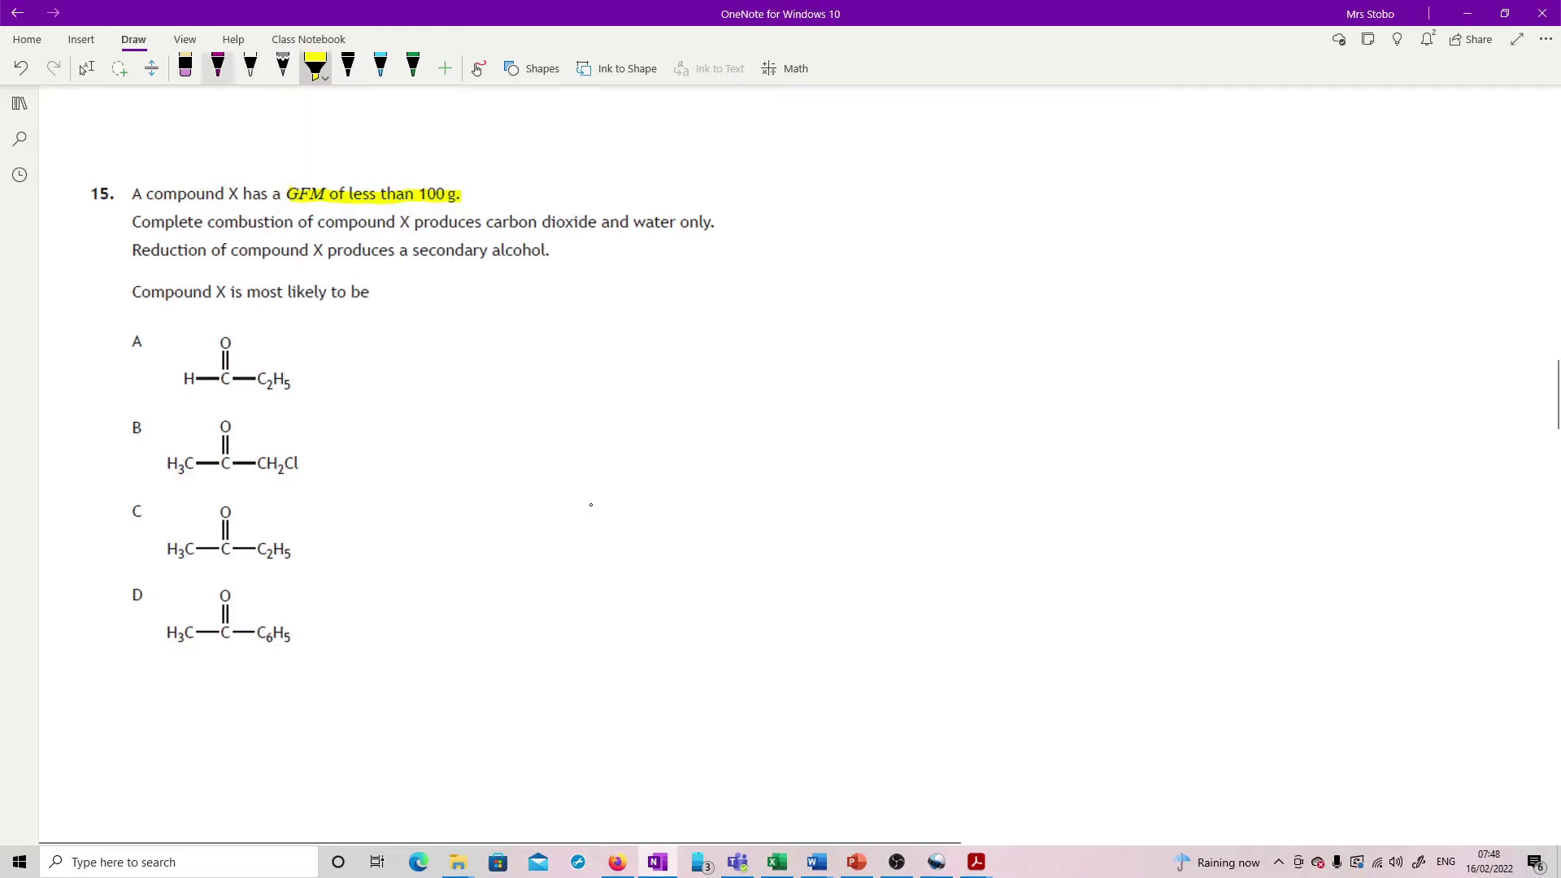
In purple, circle C6H5 and cross out option D, then underline CH2Cl in option B
click(86, 68)
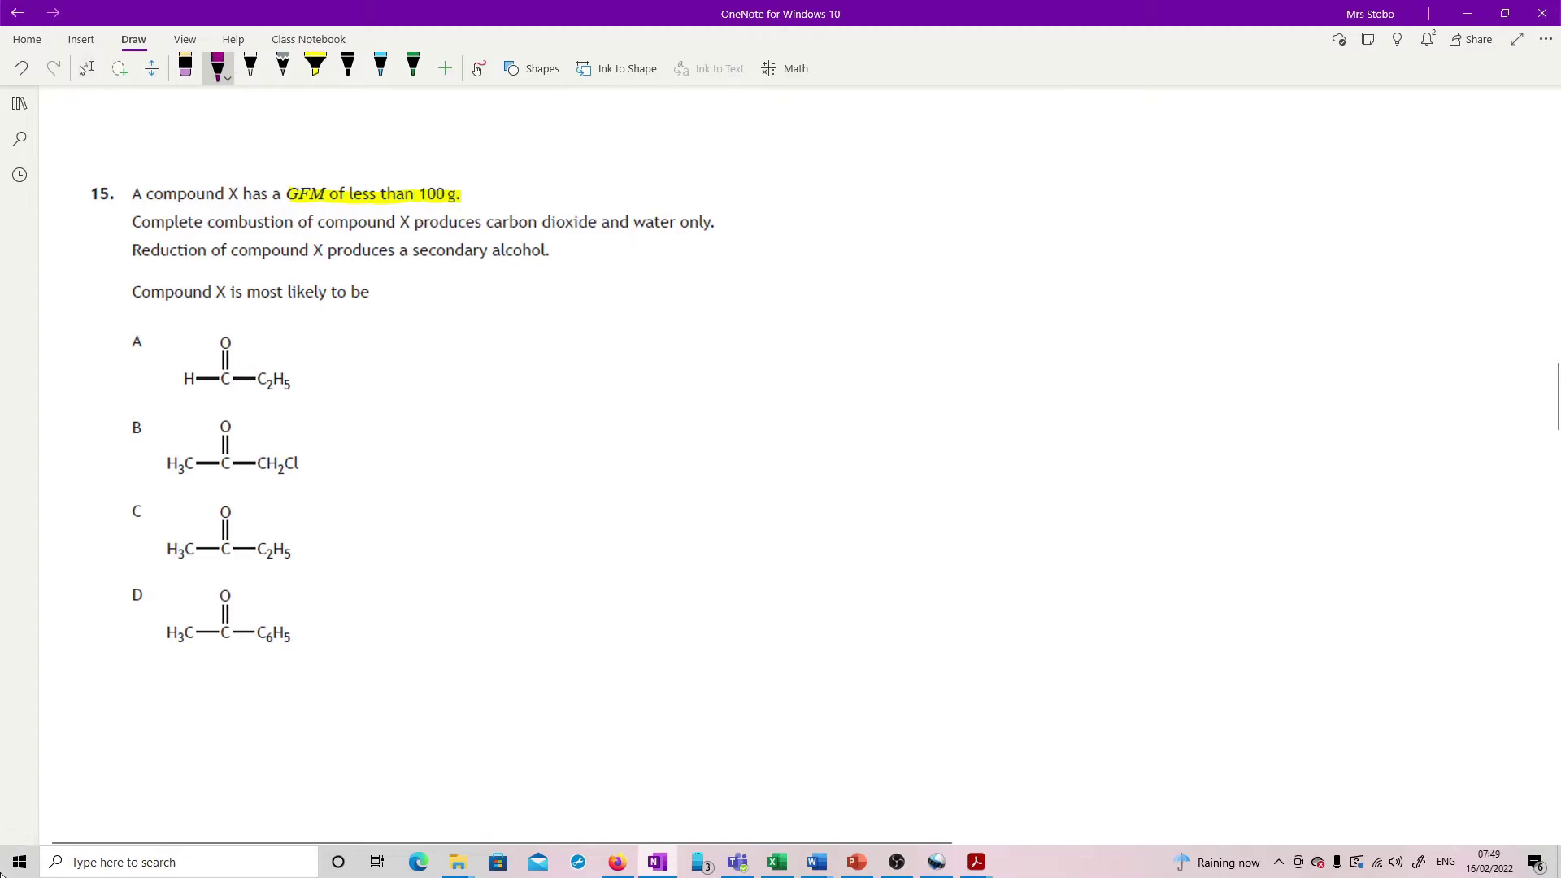
mouse_move(250, 644)
mouse_down()
mouse_move(262, 612)
mouse_move(274, 655)
mouse_up()
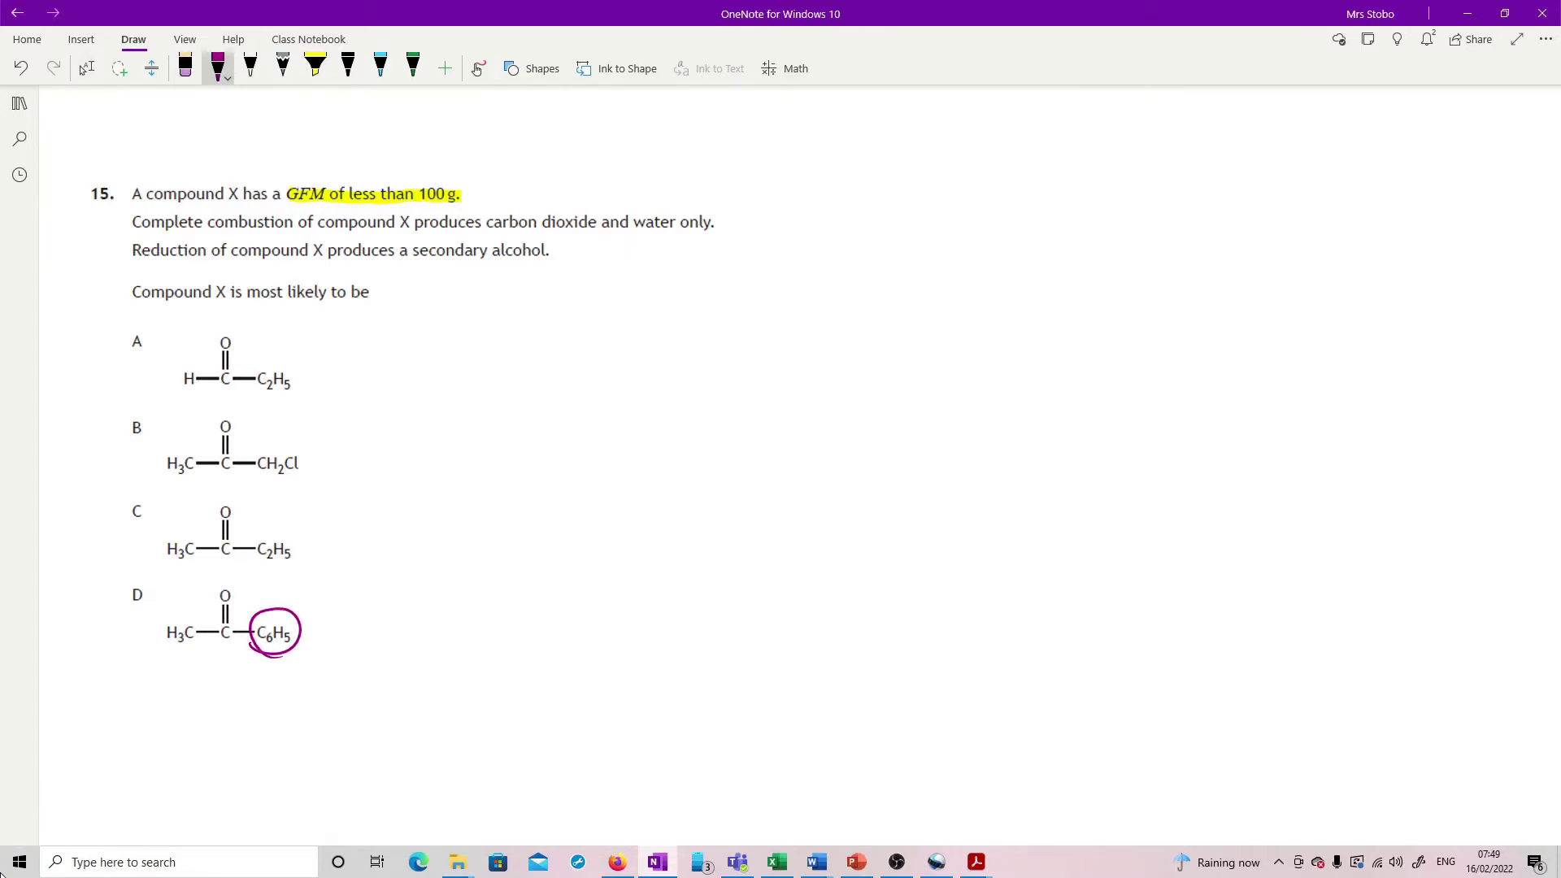
mouse_move(118, 607)
mouse_down()
mouse_move(161, 583)
mouse_move(158, 615)
mouse_up()
drag(252, 479, 302, 478)
Highlight 'carbon dioxide and water only' and 'produces a secondary alcohol', and cross out B
click(315, 65)
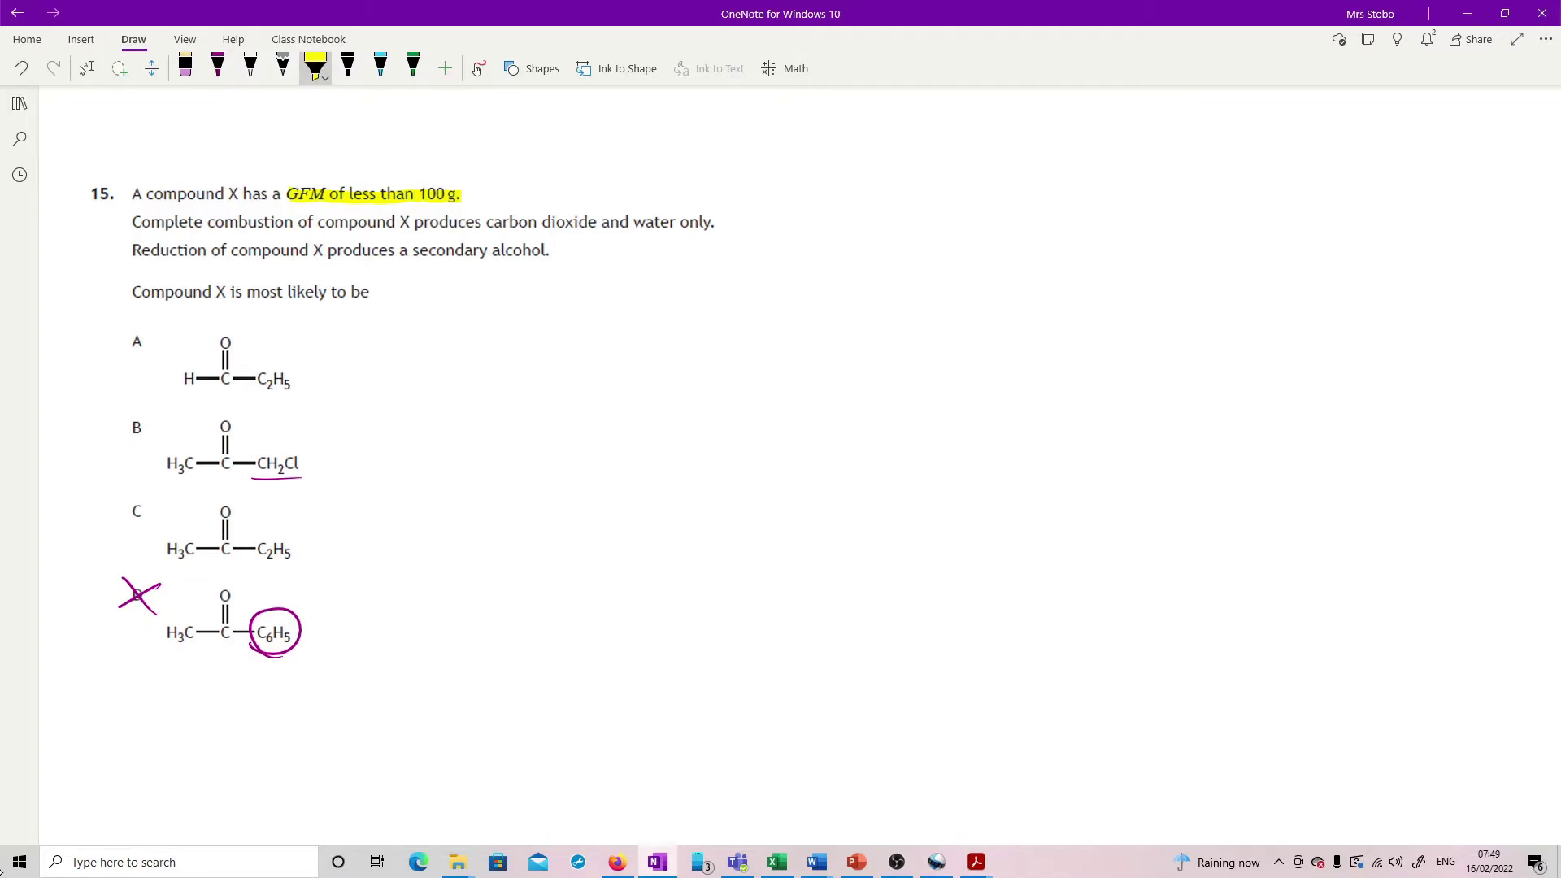
drag(487, 222, 726, 226)
click(218, 65)
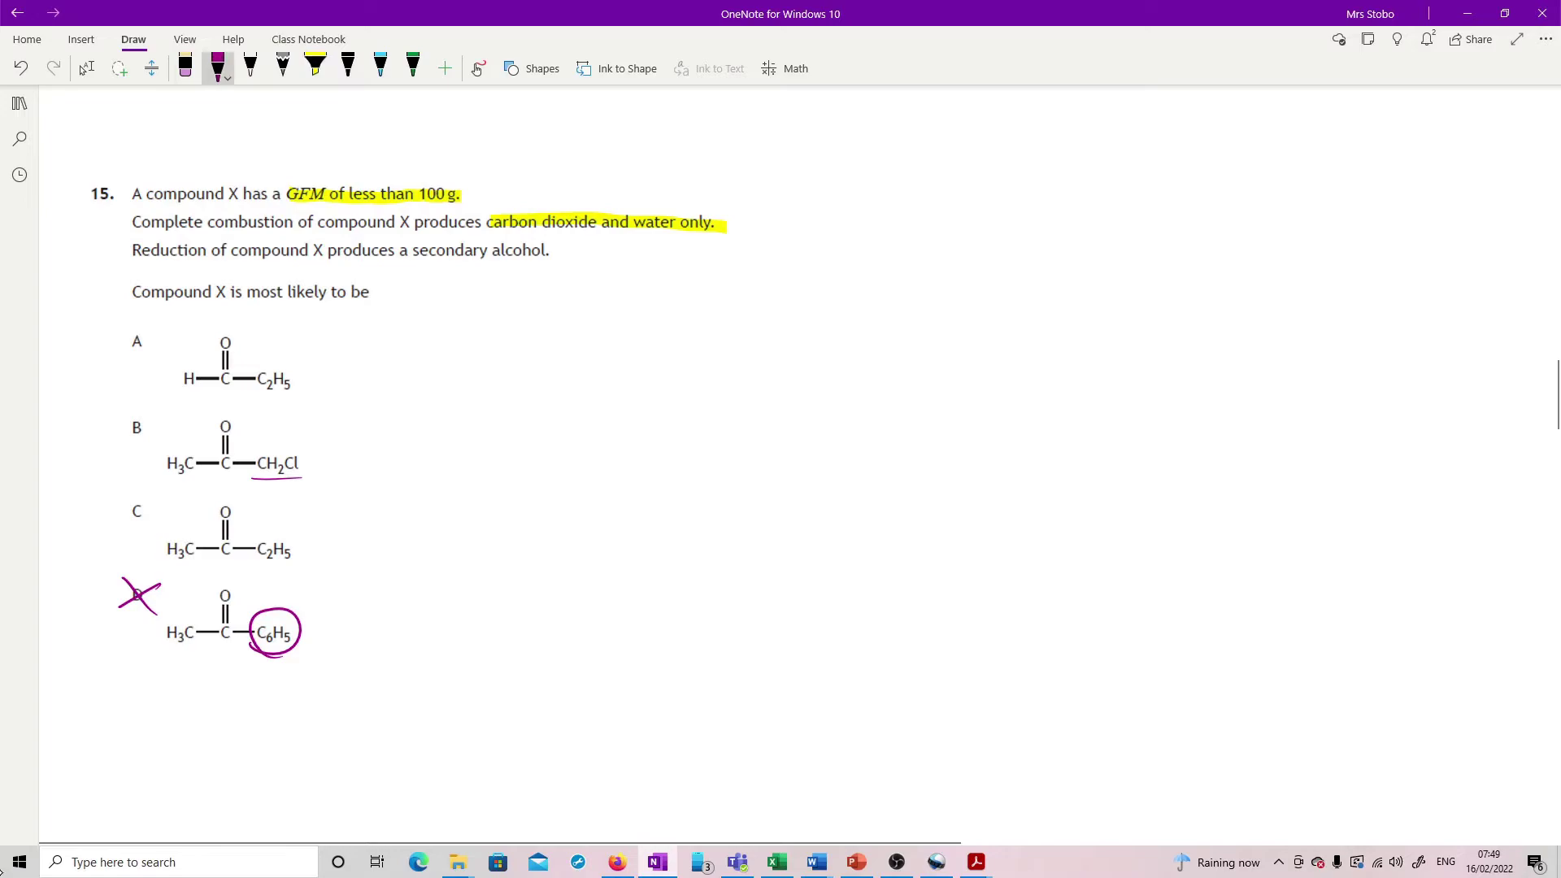
mouse_move(117, 453)
mouse_down()
mouse_move(159, 418)
mouse_move(150, 446)
mouse_up()
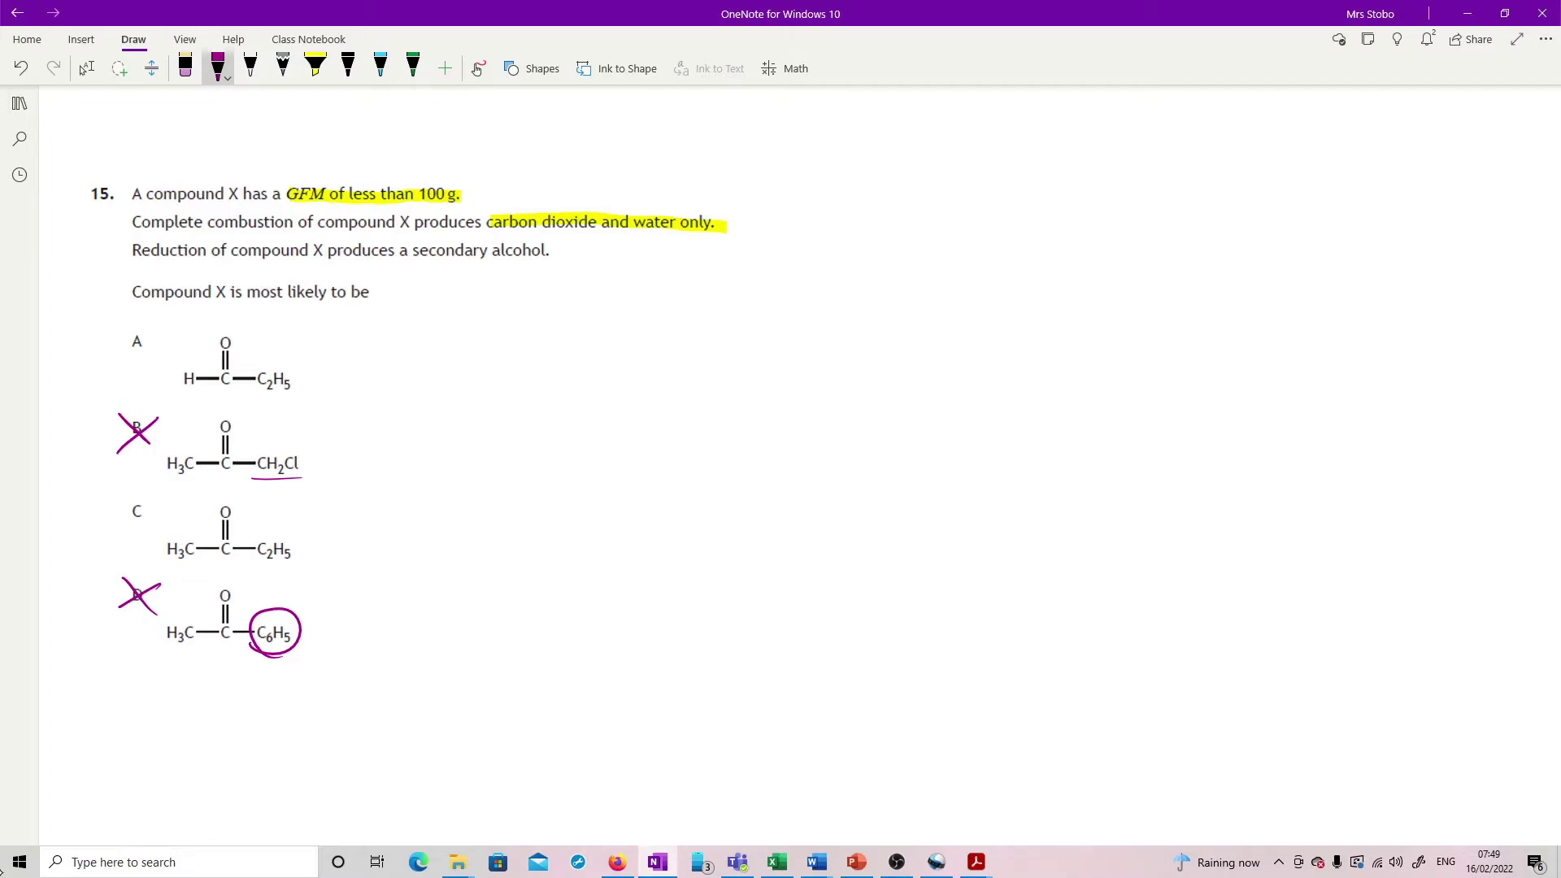
click(315, 65)
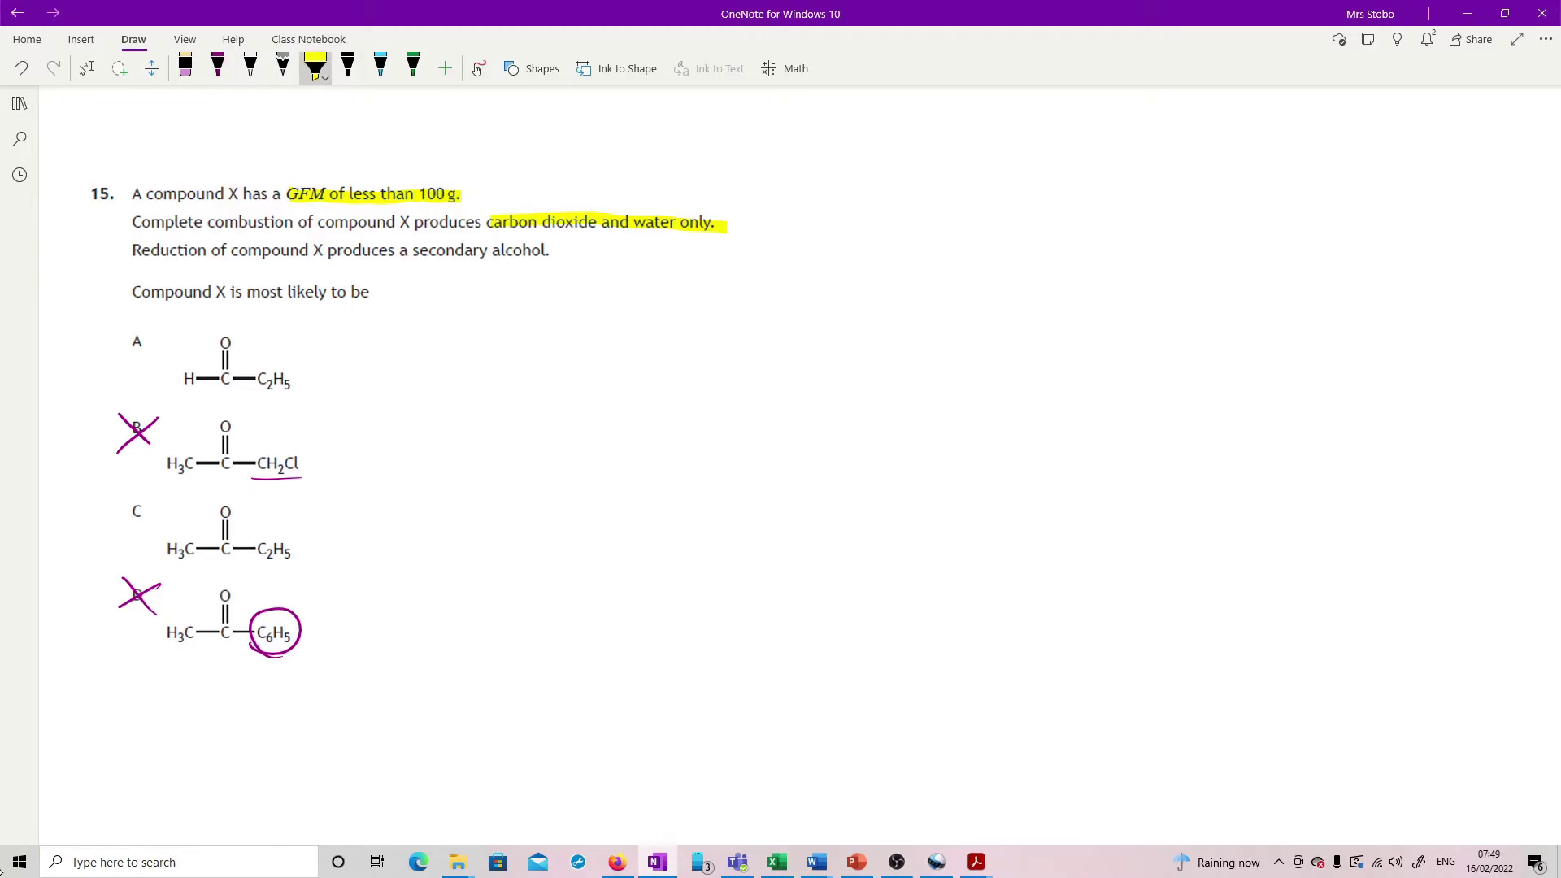
drag(329, 251, 550, 251)
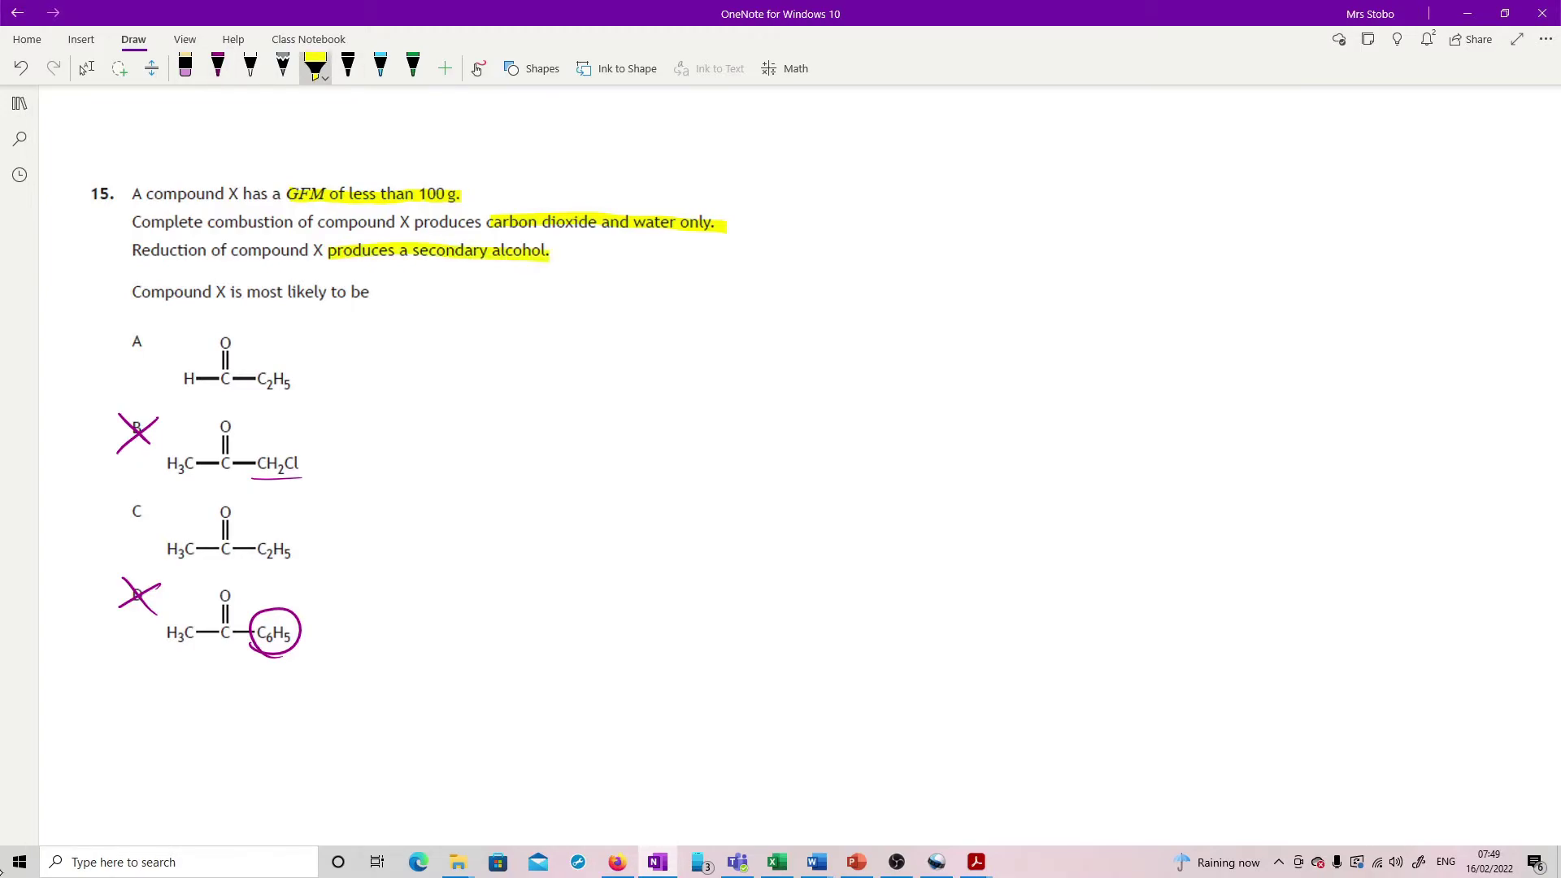
click(218, 65)
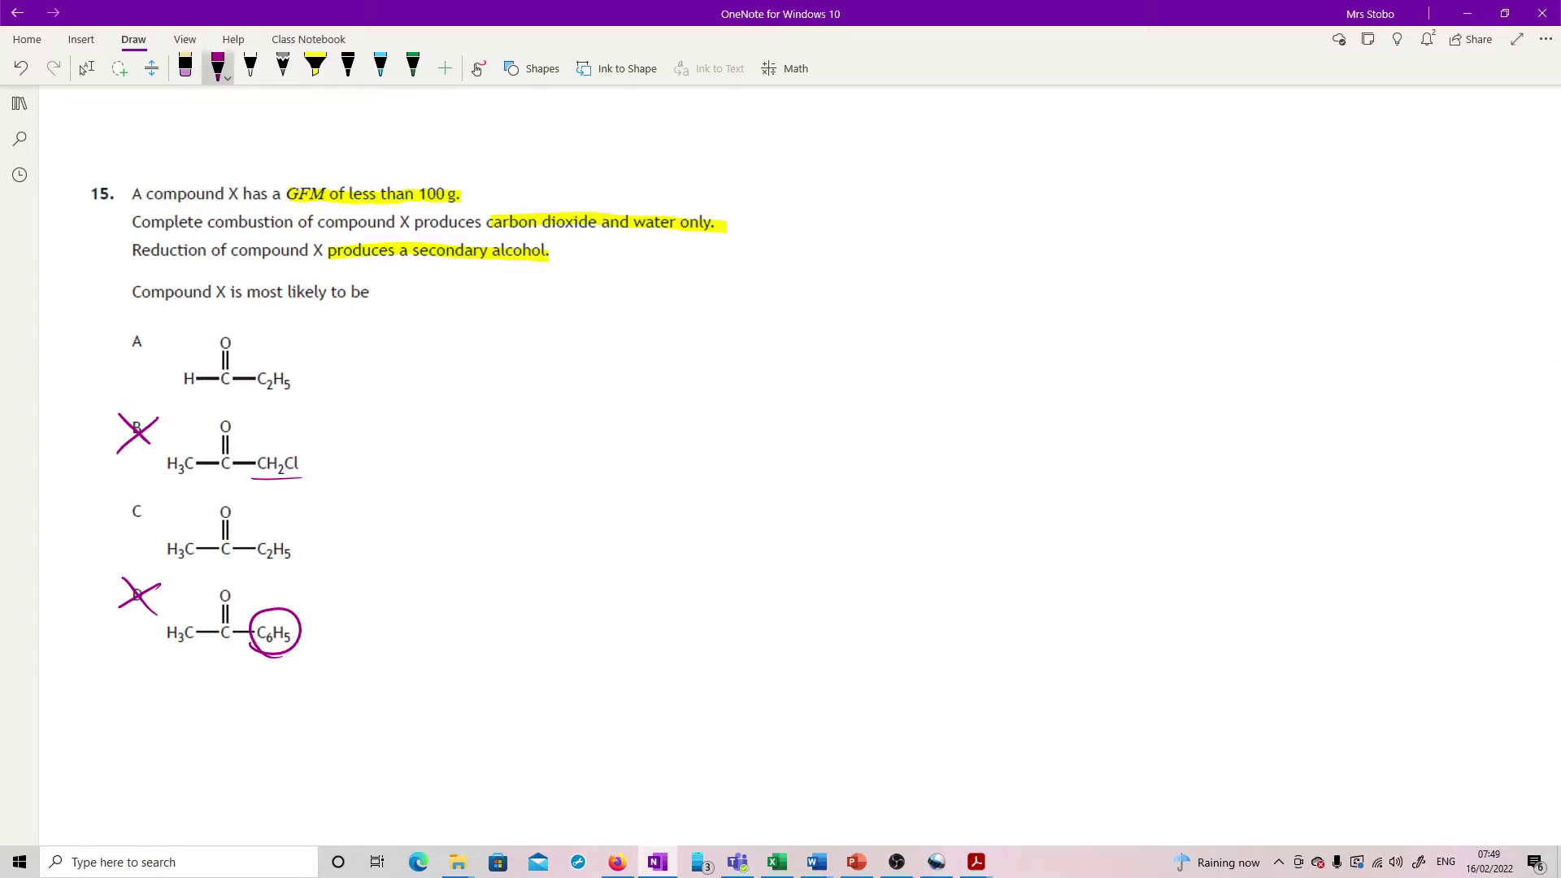
Write 'Ketone' with an arrow up to '2° alcohol' beside the options
mouse_move(520, 452)
mouse_down()
mouse_move(515, 520)
mouse_move(553, 514)
mouse_up()
drag(554, 497, 576, 512)
drag(566, 489, 606, 485)
mouse_move(619, 513)
mouse_down()
mouse_move(634, 487)
mouse_move(644, 510)
mouse_up()
drag(652, 496, 686, 500)
mouse_move(576, 432)
mouse_down()
mouse_move(579, 363)
mouse_move(597, 368)
mouse_up()
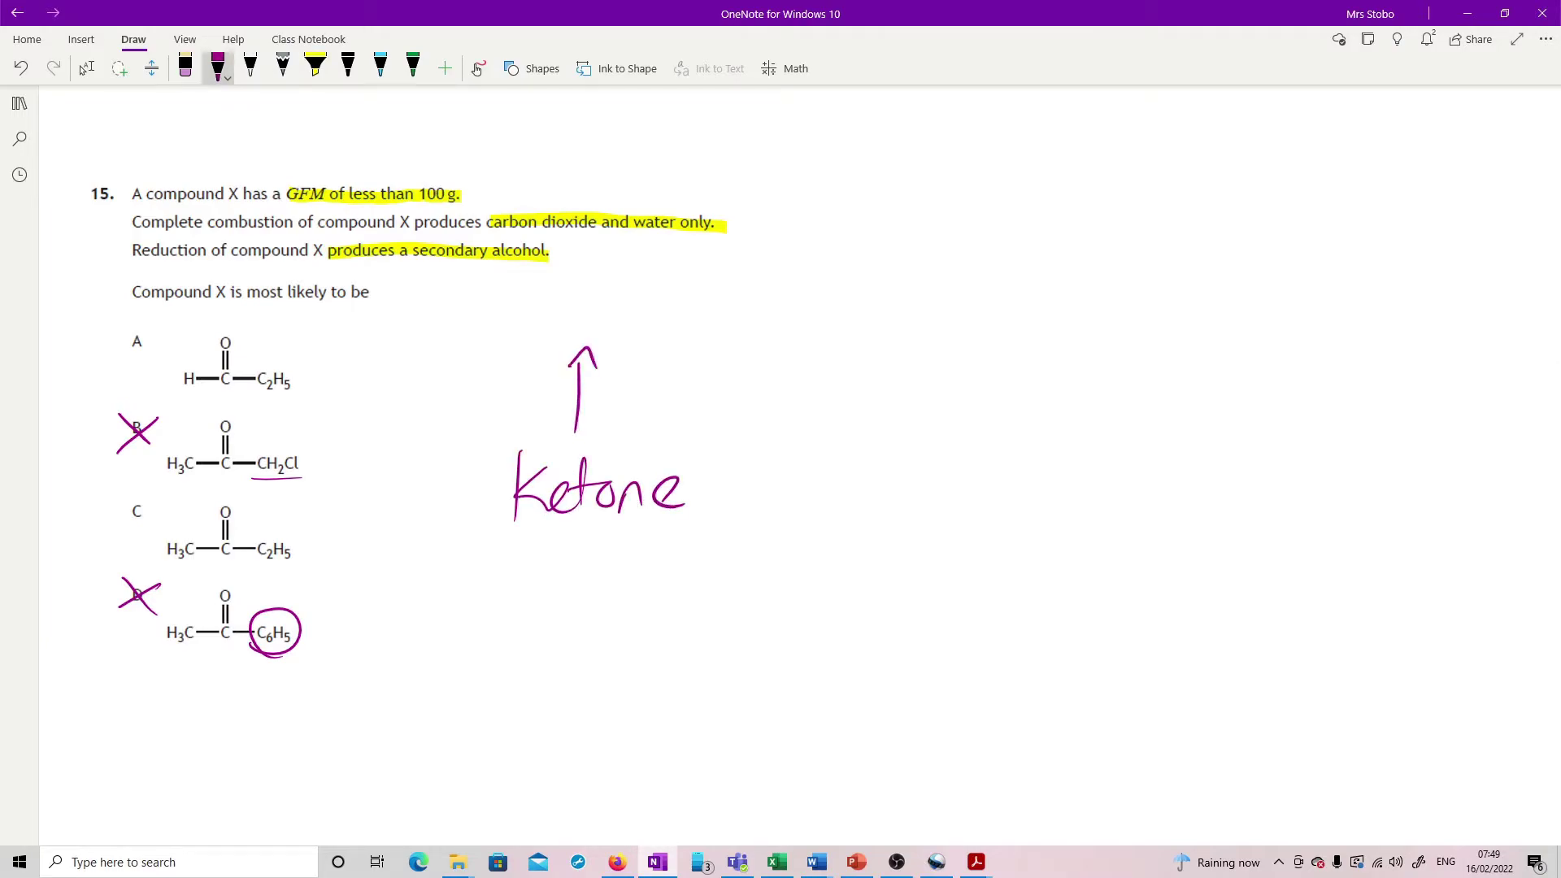
drag(509, 321, 543, 350)
drag(560, 309, 620, 341)
mouse_move(631, 290)
mouse_down()
mouse_move(629, 343)
mouse_move(647, 345)
mouse_up()
mouse_move(674, 326)
mouse_down()
mouse_move(700, 349)
mouse_move(718, 331)
mouse_up()
drag(741, 297, 741, 348)
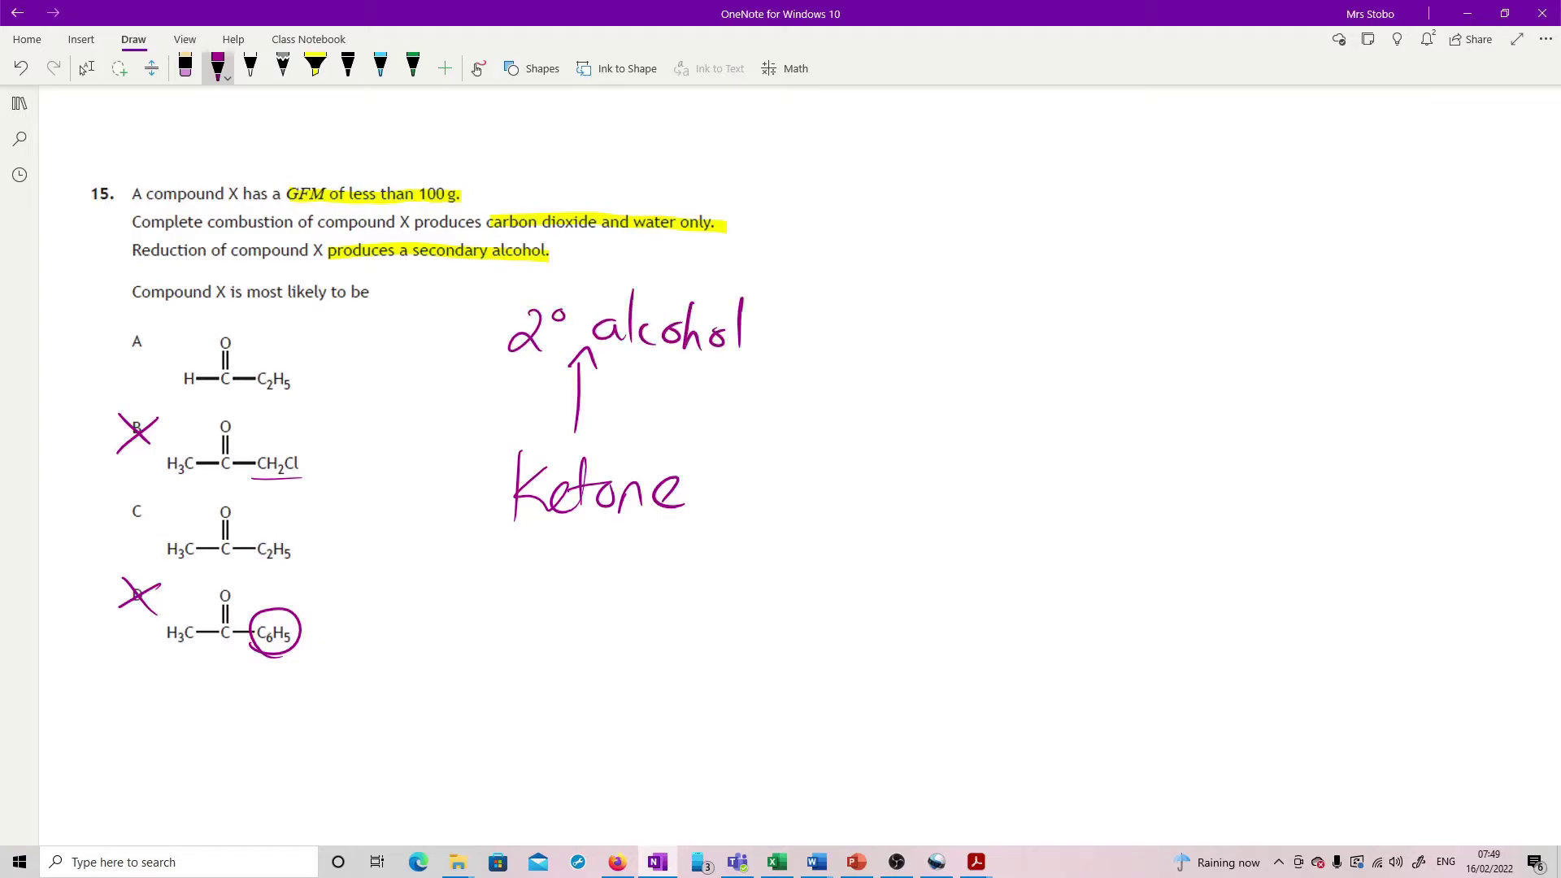
Write 'Aldehyde' with an arrow up to '1° alcohol' to the right
mouse_move(856, 505)
mouse_down()
mouse_move(892, 487)
mouse_move(899, 505)
mouse_up()
drag(926, 479, 936, 497)
drag(943, 488, 959, 496)
mouse_move(966, 448)
mouse_down()
mouse_move(964, 497)
mouse_move(998, 479)
mouse_move(972, 527)
mouse_up()
mouse_move(1021, 476)
mouse_down()
mouse_move(1012, 488)
mouse_move(1031, 494)
mouse_up()
drag(1032, 486, 1060, 493)
drag(921, 349, 924, 422)
drag(906, 366, 931, 364)
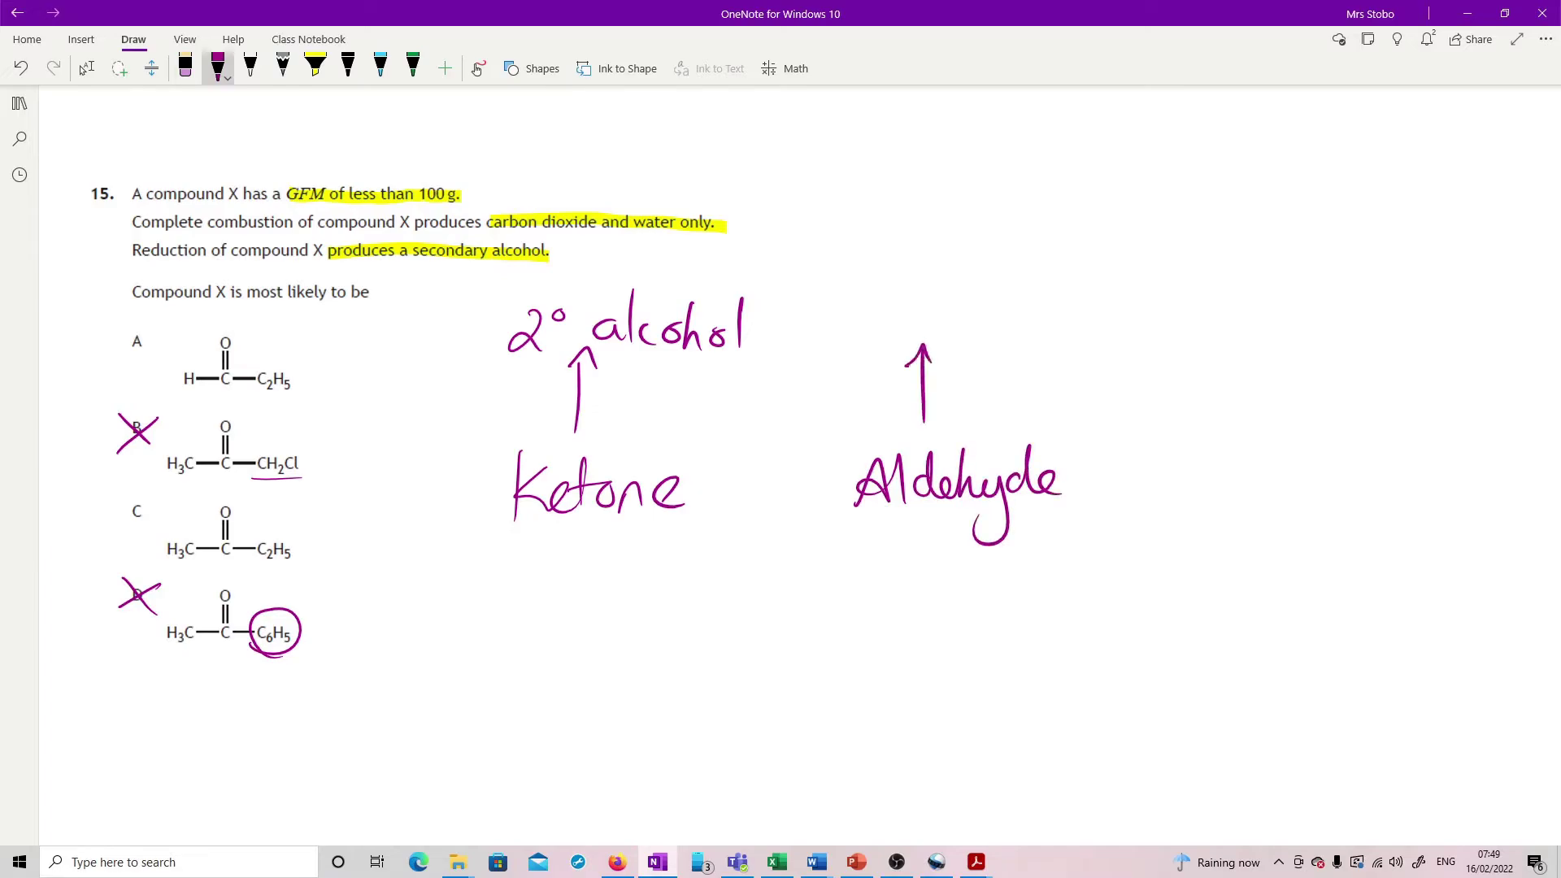
mouse_move(865, 294)
mouse_down()
mouse_move(867, 345)
mouse_move(881, 295)
mouse_move(939, 329)
mouse_up()
mouse_move(953, 288)
mouse_down()
mouse_move(951, 330)
mouse_move(987, 328)
mouse_up()
mouse_move(1002, 308)
mouse_down()
mouse_move(1033, 329)
mouse_move(1047, 316)
mouse_up()
drag(1067, 284, 1065, 329)
Cross out the aldehyde arrow and circle answer C
mouse_move(947, 373)
mouse_down()
mouse_move(881, 418)
mouse_move(1008, 421)
mouse_up()
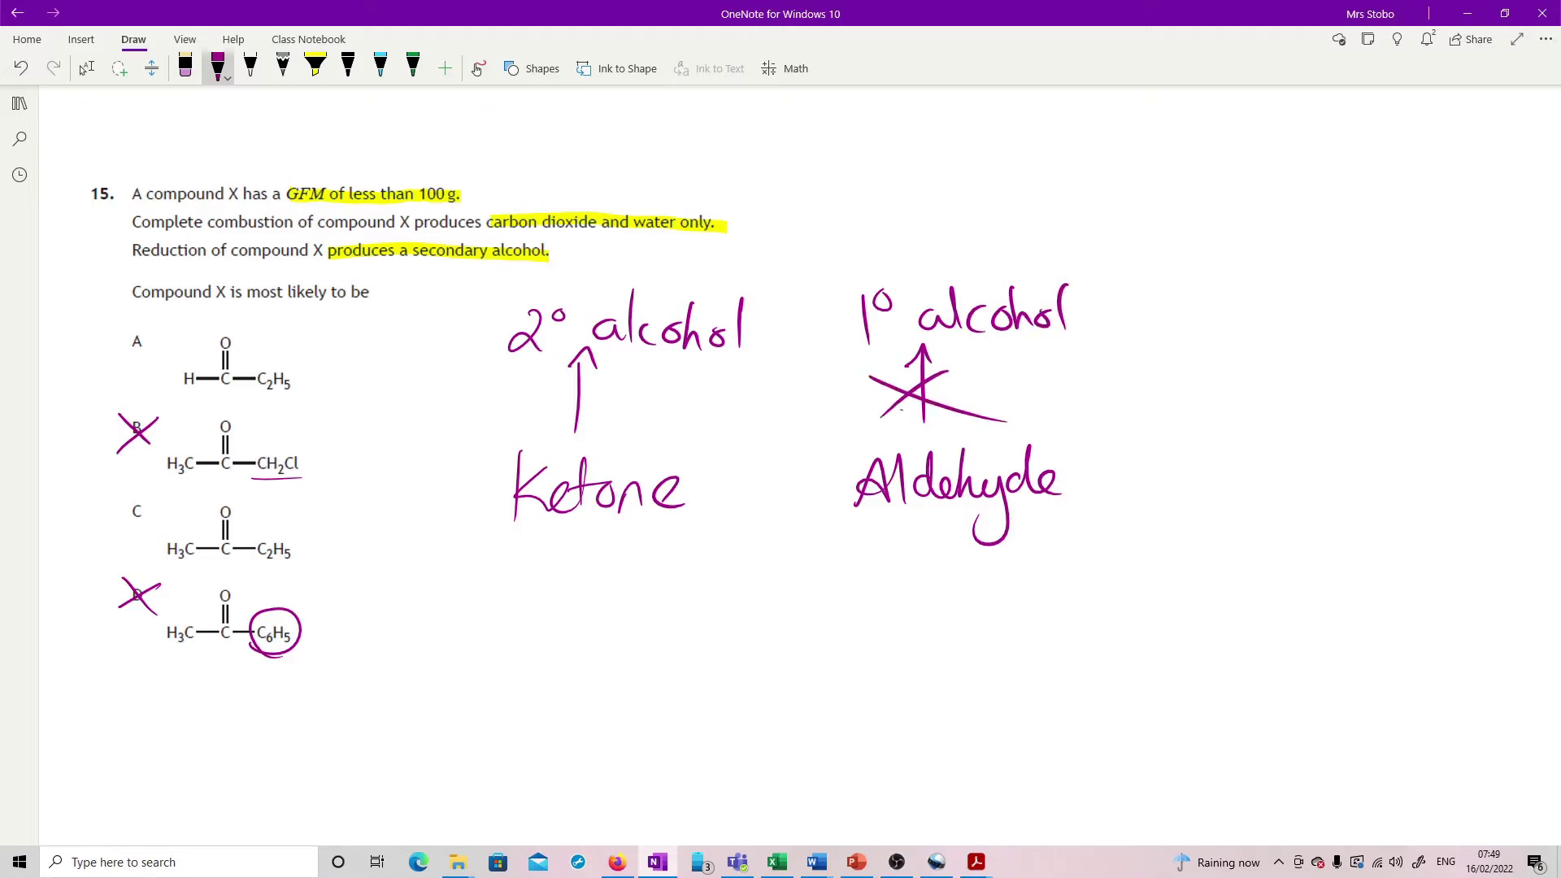
drag(140, 488, 122, 491)
click(86, 69)
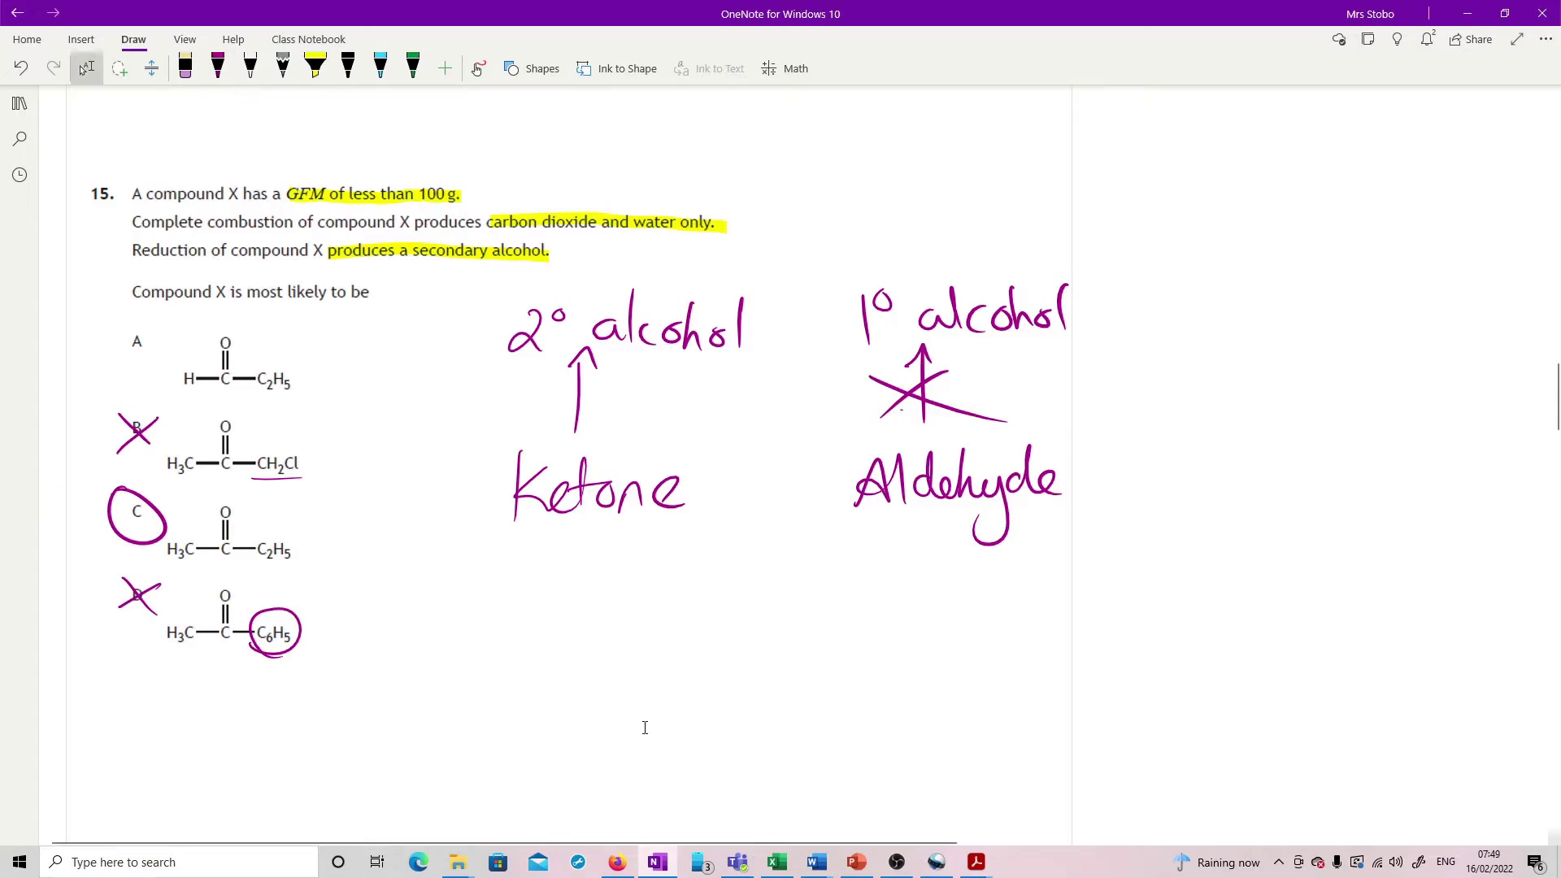
Label C4H9NH2 as 1°, (C2H5)2NH as 2° and C2H5N(CH3)2 as 3° amines
scroll(644, 676, down, 5)
scroll(644, 677, down, 3)
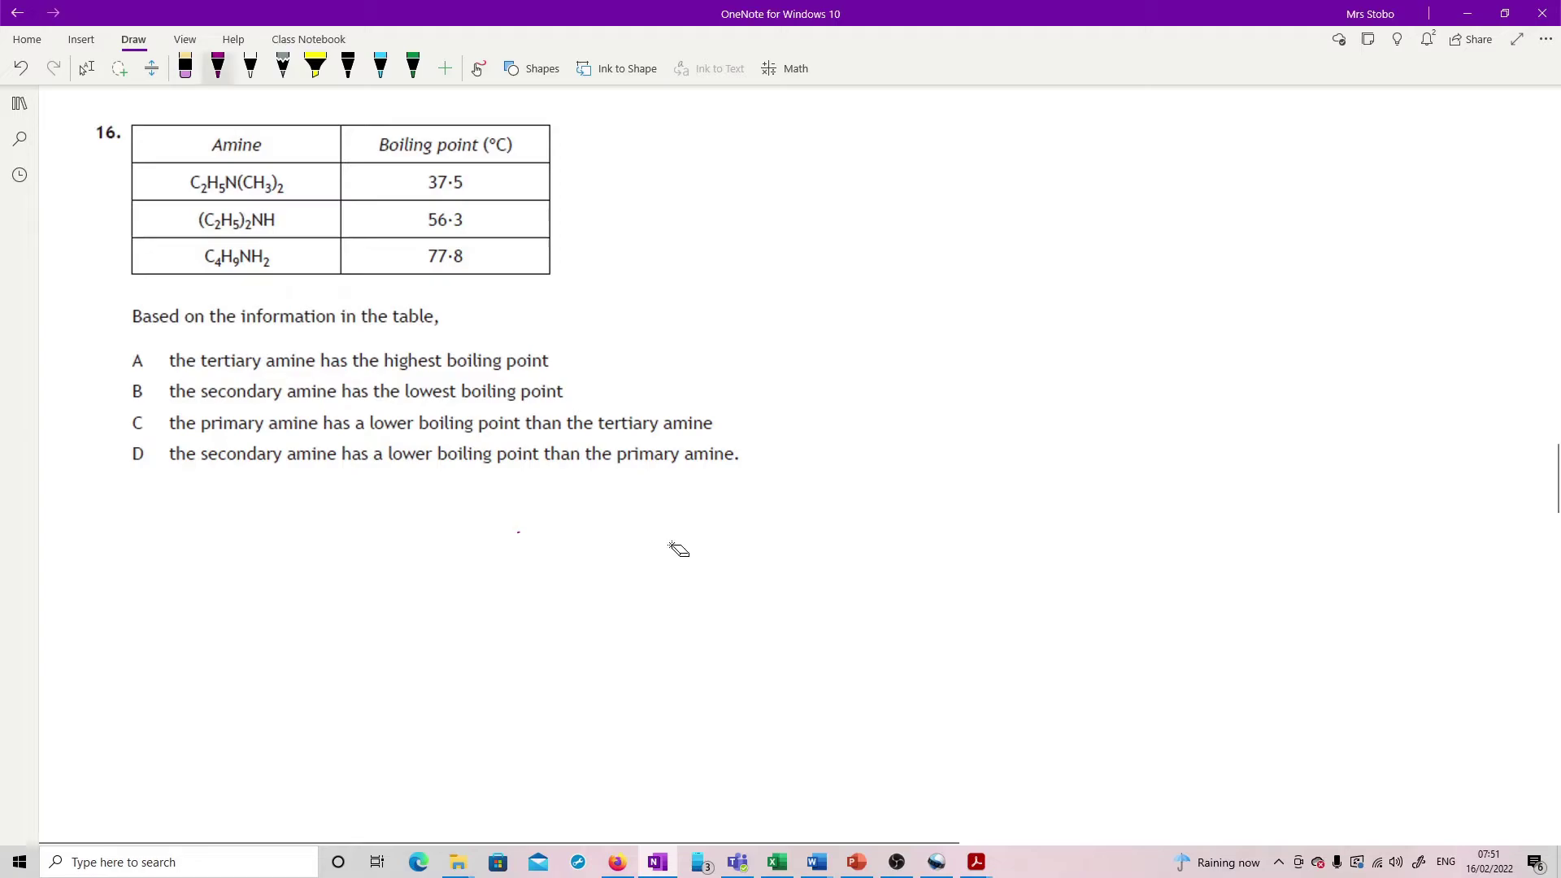
mouse_move(307, 244)
mouse_down()
mouse_move(306, 273)
mouse_move(318, 242)
mouse_up()
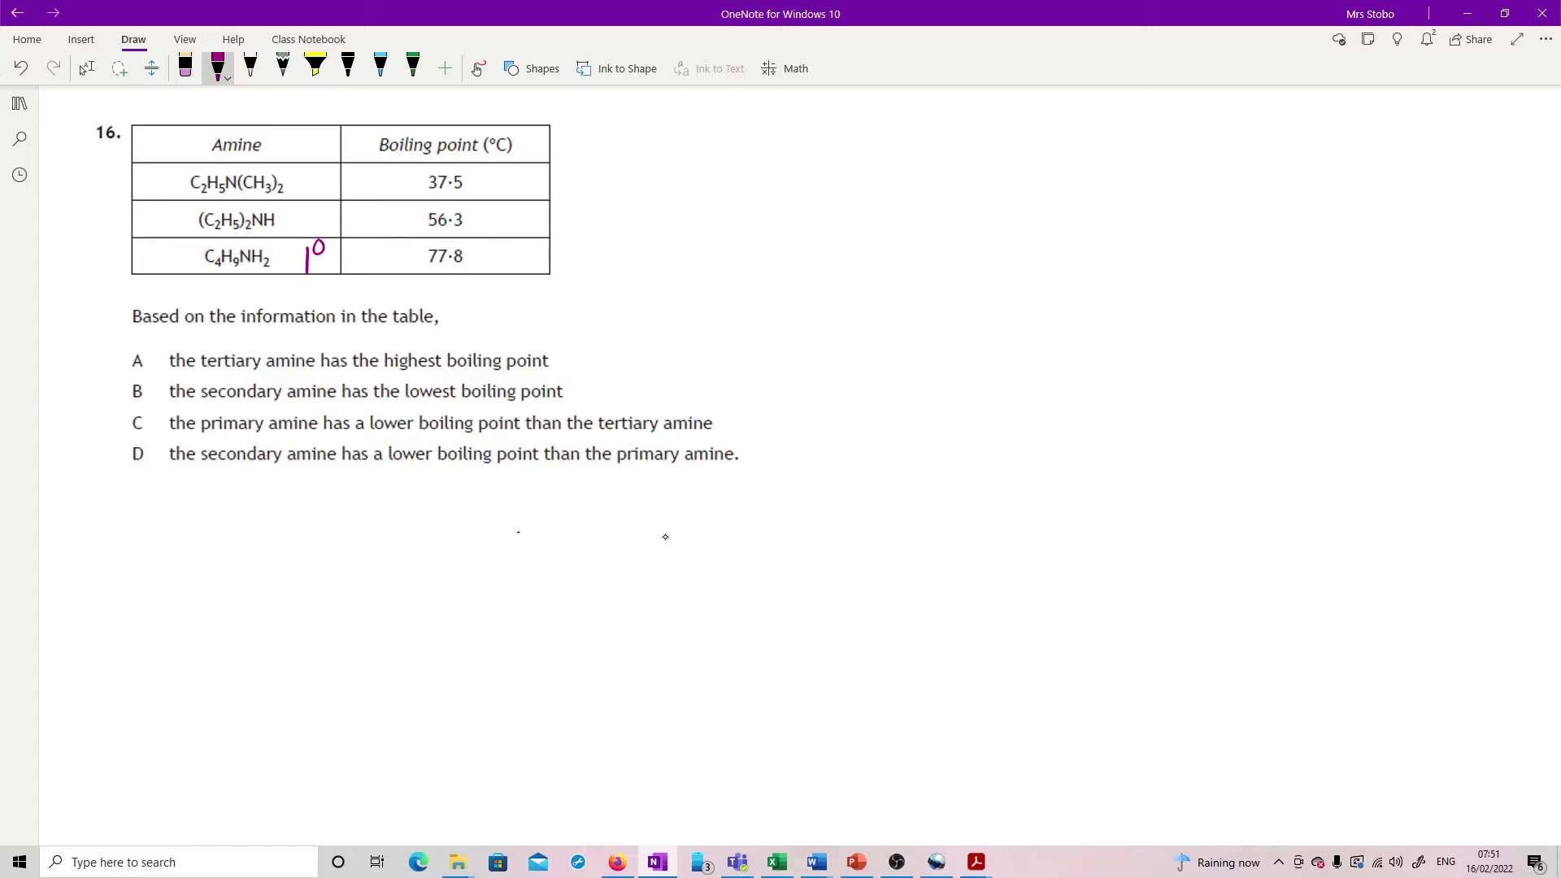
mouse_move(297, 212)
mouse_down()
mouse_move(296, 234)
mouse_move(312, 231)
mouse_up()
drag(315, 210, 315, 212)
mouse_move(302, 169)
mouse_down()
mouse_move(314, 184)
mouse_move(301, 192)
mouse_up()
drag(323, 172, 324, 173)
Cross out options A, B and C and circle answer D
mouse_move(152, 353)
mouse_down()
mouse_move(117, 376)
mouse_move(152, 373)
mouse_up()
mouse_move(144, 383)
mouse_down()
mouse_move(118, 404)
mouse_move(155, 403)
mouse_up()
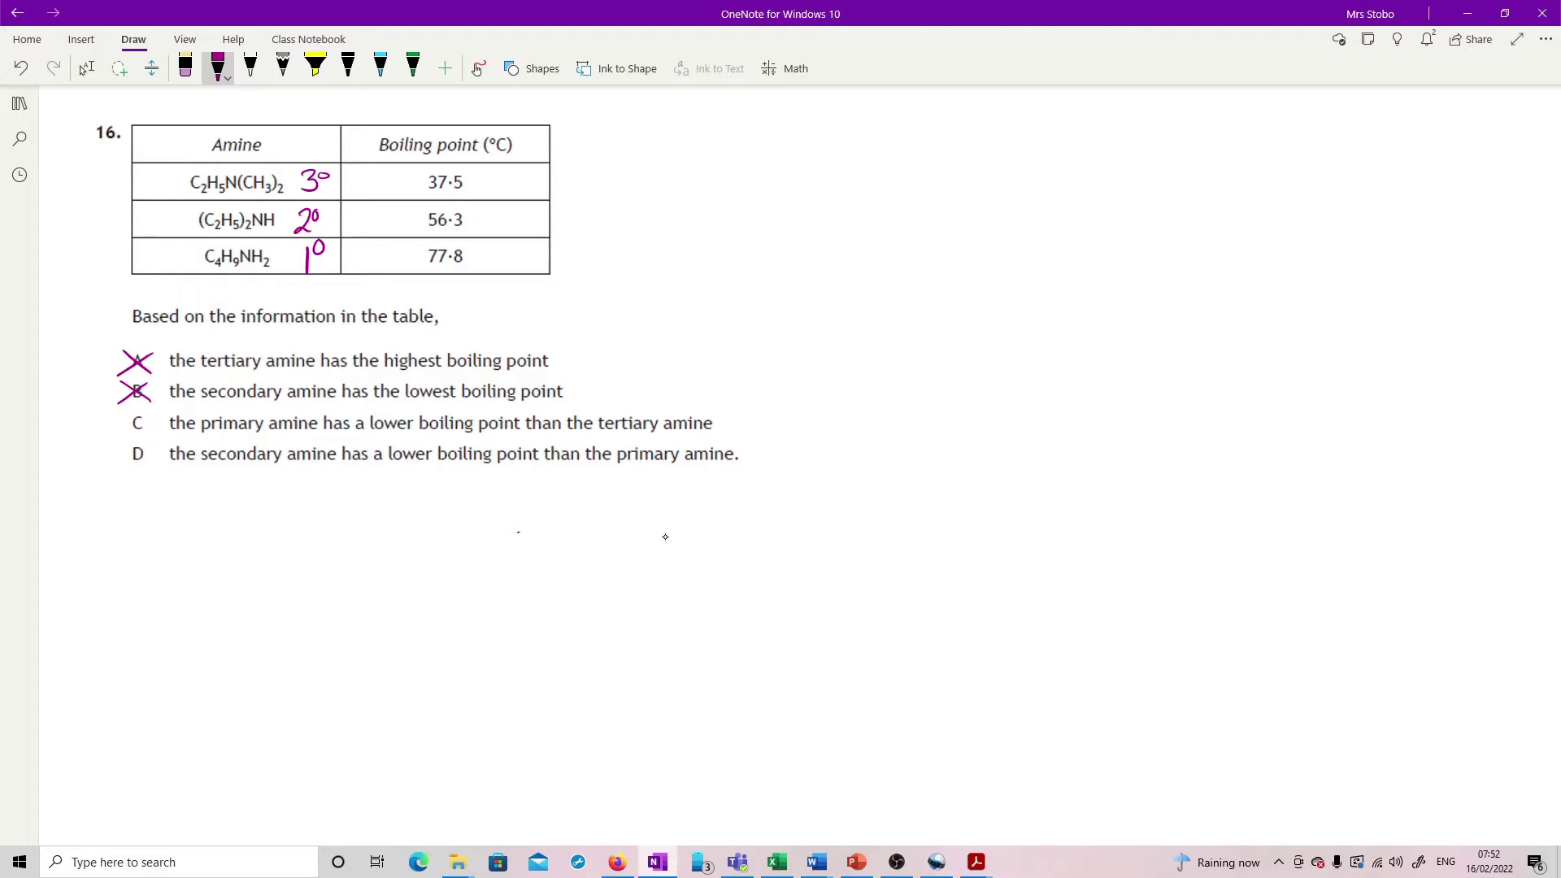
drag(122, 415, 149, 431)
drag(148, 414, 118, 431)
drag(155, 435, 151, 433)
drag(103, 420, 154, 436)
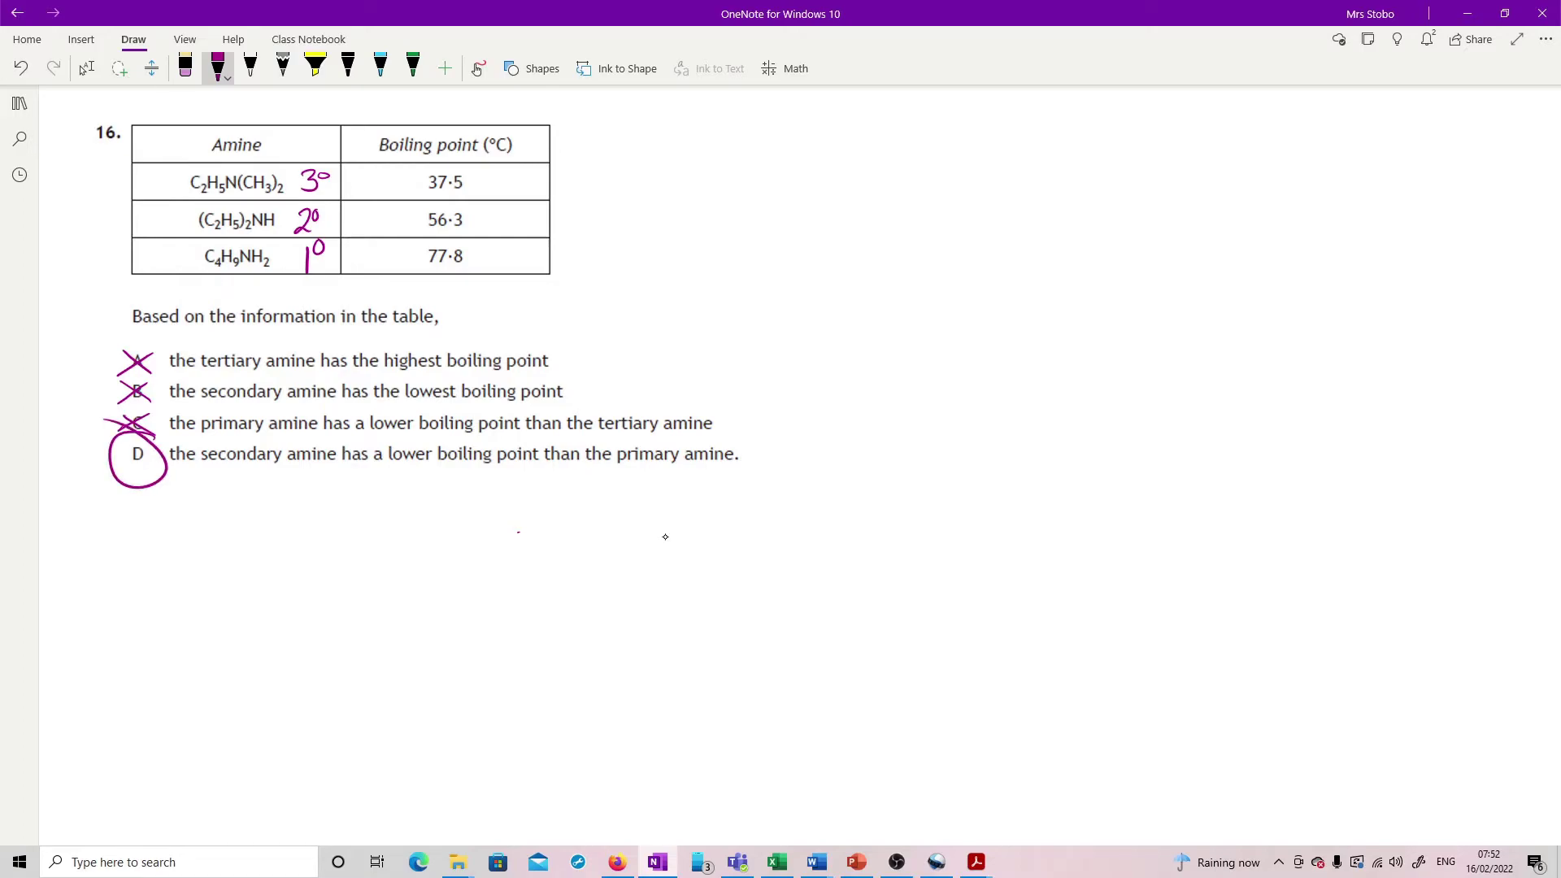
At question 17, handwrite 'alcohol + carboxylic acid → ester' beside the options
key(Escape)
scroll(715, 546, down, 8)
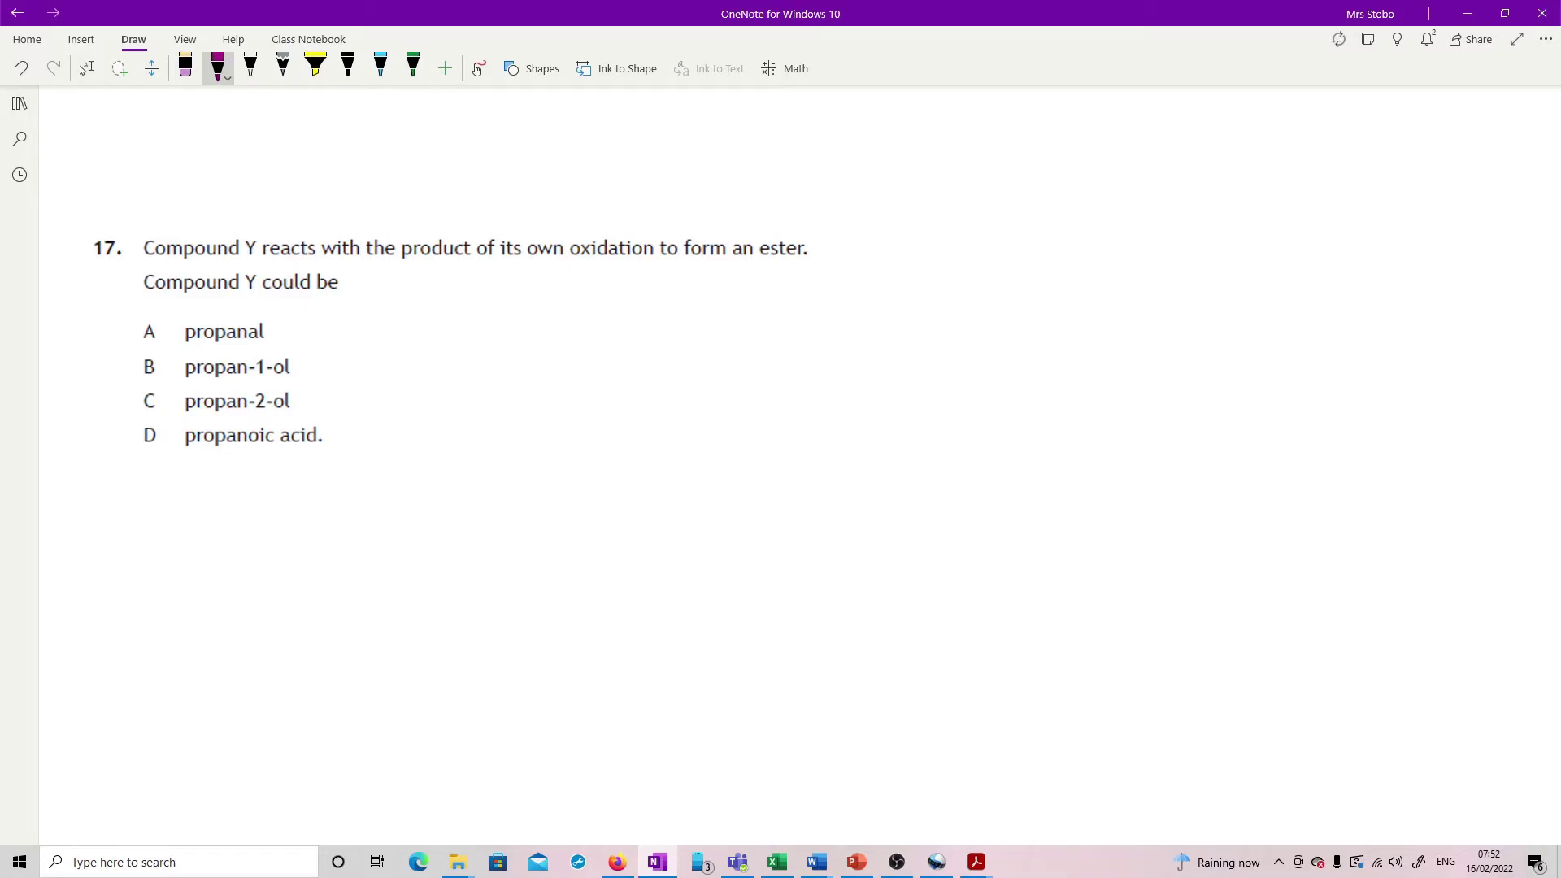
mouse_move(495, 434)
mouse_down()
mouse_move(498, 467)
mouse_move(558, 411)
mouse_move(573, 468)
mouse_move(592, 444)
mouse_up()
mouse_move(596, 455)
mouse_down()
mouse_move(601, 469)
mouse_move(670, 441)
mouse_move(654, 466)
mouse_move(706, 459)
mouse_up()
mouse_move(738, 435)
mouse_down()
mouse_move(748, 457)
mouse_move(761, 433)
mouse_up()
drag(767, 403, 779, 457)
mouse_move(793, 431)
mouse_down()
mouse_move(787, 456)
mouse_move(815, 463)
mouse_up()
mouse_move(814, 433)
mouse_down()
mouse_move(801, 467)
mouse_move(837, 504)
mouse_move(862, 406)
mouse_up()
drag(858, 435, 864, 458)
drag(878, 435, 876, 457)
mouse_move(927, 431)
mouse_down()
mouse_move(909, 457)
mouse_move(934, 460)
mouse_up()
mouse_move(961, 431)
mouse_down()
mouse_move(966, 458)
mouse_move(1000, 447)
mouse_up()
mouse_move(1007, 403)
mouse_down()
mouse_move(1006, 459)
mouse_move(1178, 427)
mouse_move(1169, 447)
mouse_up()
drag(1210, 431, 1237, 440)
drag(1276, 377, 1282, 433)
mouse_move(1268, 409)
mouse_down()
mouse_move(1296, 404)
mouse_move(1324, 428)
mouse_up()
drag(1326, 431, 1347, 402)
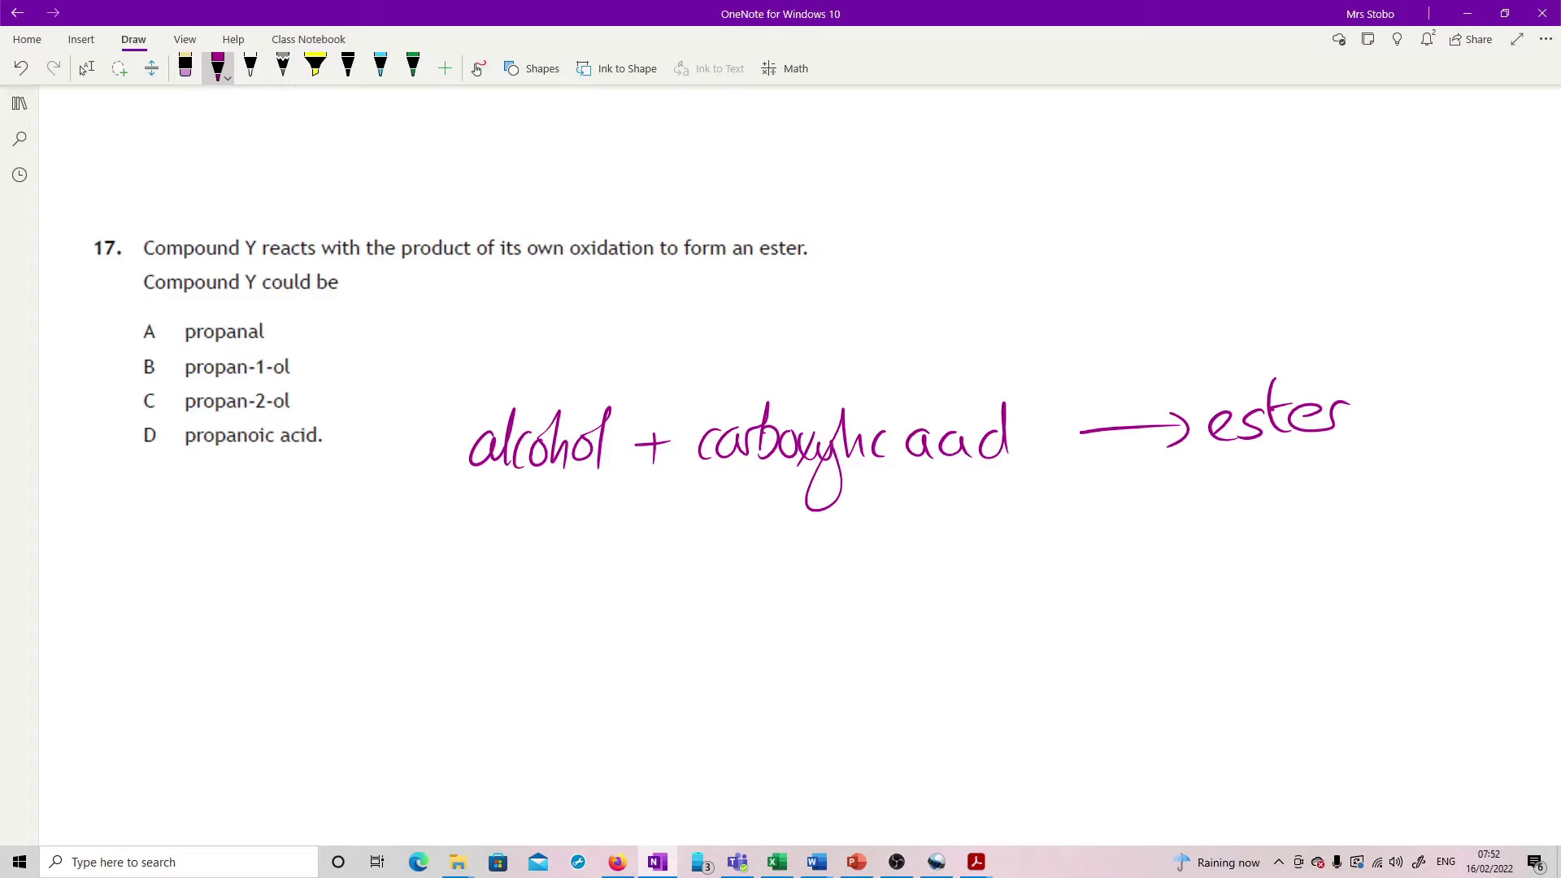
Write '+ propanoic acid' on the line below
drag(718, 559, 720, 627)
mouse_move(719, 569)
mouse_down()
mouse_move(748, 578)
mouse_move(770, 563)
mouse_up()
mouse_move(785, 554)
mouse_down()
mouse_move(786, 611)
mouse_move(803, 580)
mouse_up()
drag(826, 561, 851, 580)
mouse_move(863, 560)
mouse_down()
mouse_move(878, 563)
mouse_move(864, 575)
mouse_up()
mouse_move(886, 558)
mouse_down()
mouse_move(886, 581)
mouse_move(917, 577)
mouse_up()
drag(959, 550, 966, 582)
mouse_move(973, 562)
mouse_down()
mouse_move(992, 550)
mouse_move(977, 579)
mouse_up()
drag(999, 559, 1002, 578)
drag(1026, 554, 1014, 574)
drag(1033, 516, 1034, 576)
click(997, 533)
mouse_move(645, 584)
mouse_down()
mouse_move(686, 581)
mouse_move(673, 597)
mouse_up()
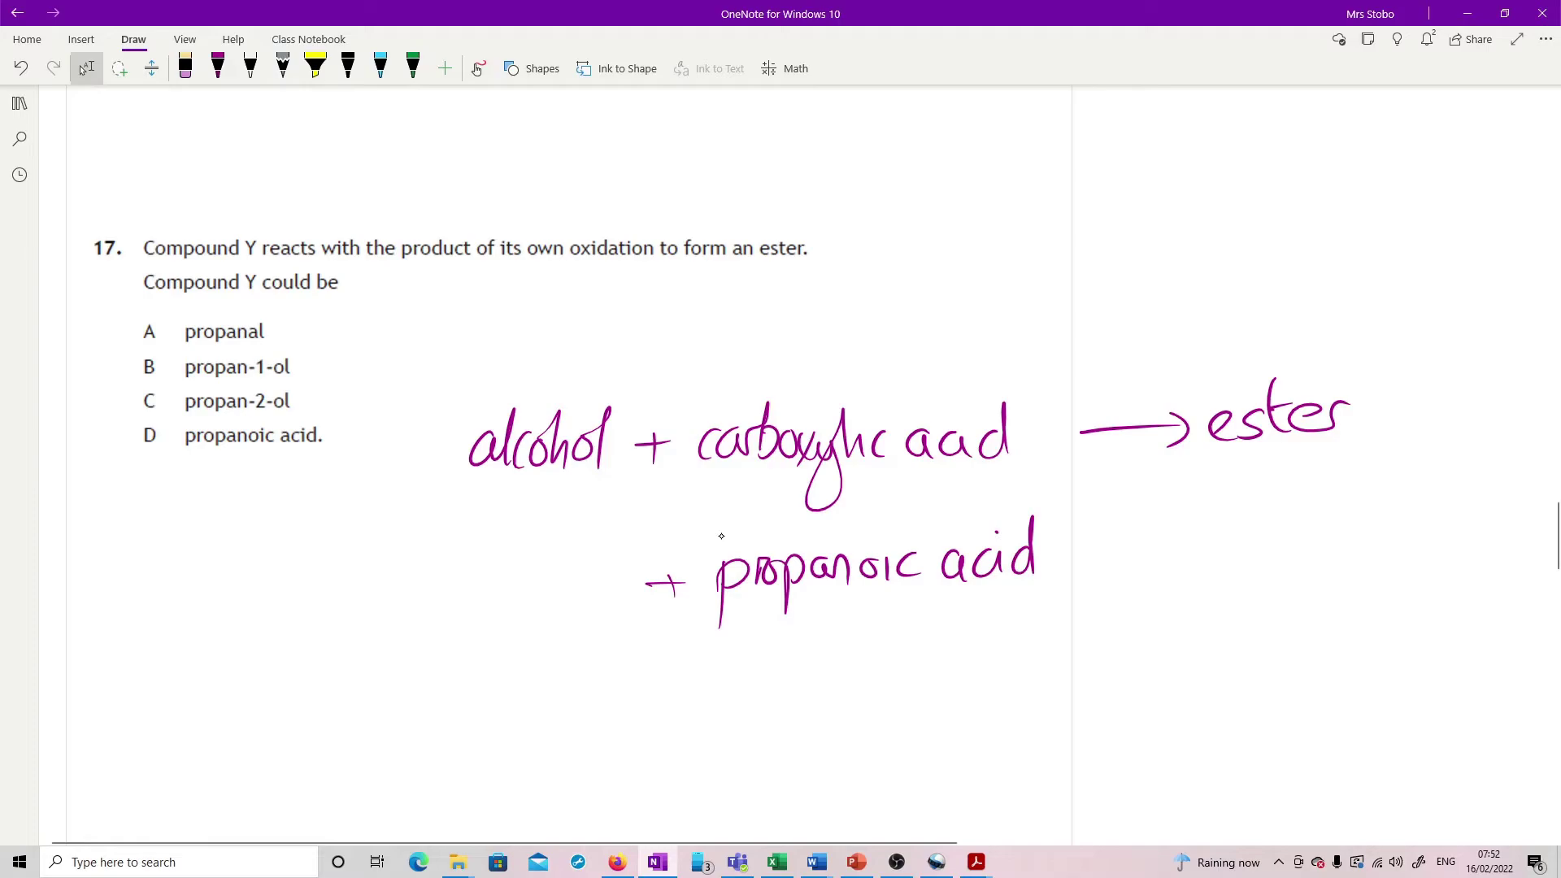
Write 'Propan-1-ol' left of the plus sign and circle answer B
drag(407, 566, 397, 637)
mouse_move(404, 569)
mouse_down()
mouse_move(404, 599)
mouse_move(441, 572)
mouse_up()
drag(460, 573, 470, 635)
mouse_move(470, 573)
mouse_down()
mouse_move(470, 600)
mouse_move(526, 605)
mouse_up()
mouse_move(531, 592)
mouse_down()
mouse_move(558, 609)
mouse_move(582, 592)
mouse_up()
drag(599, 579, 610, 604)
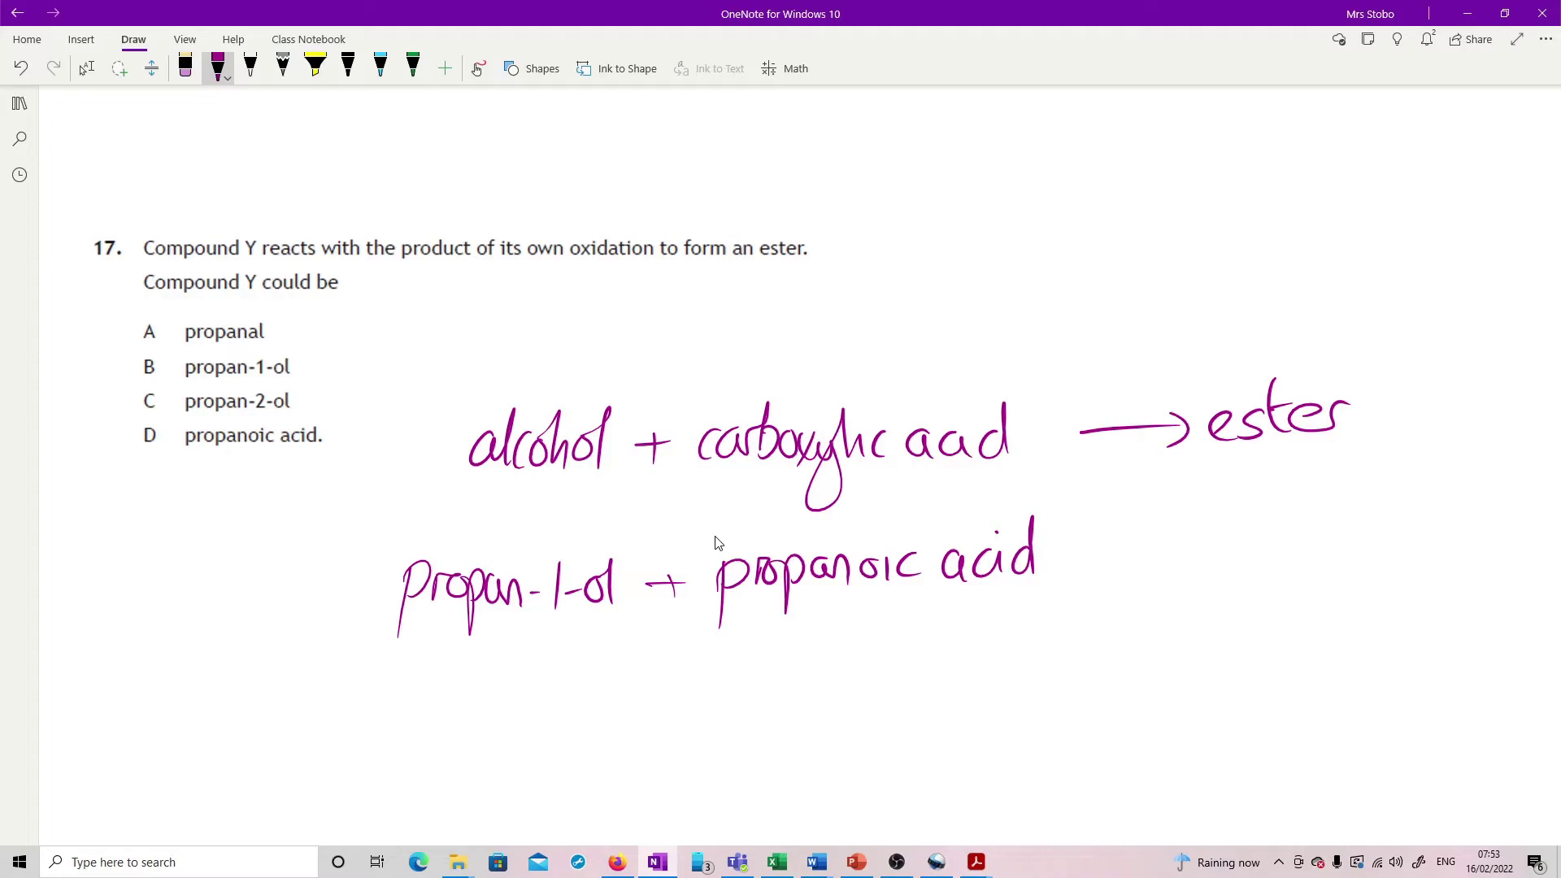
click(85, 68)
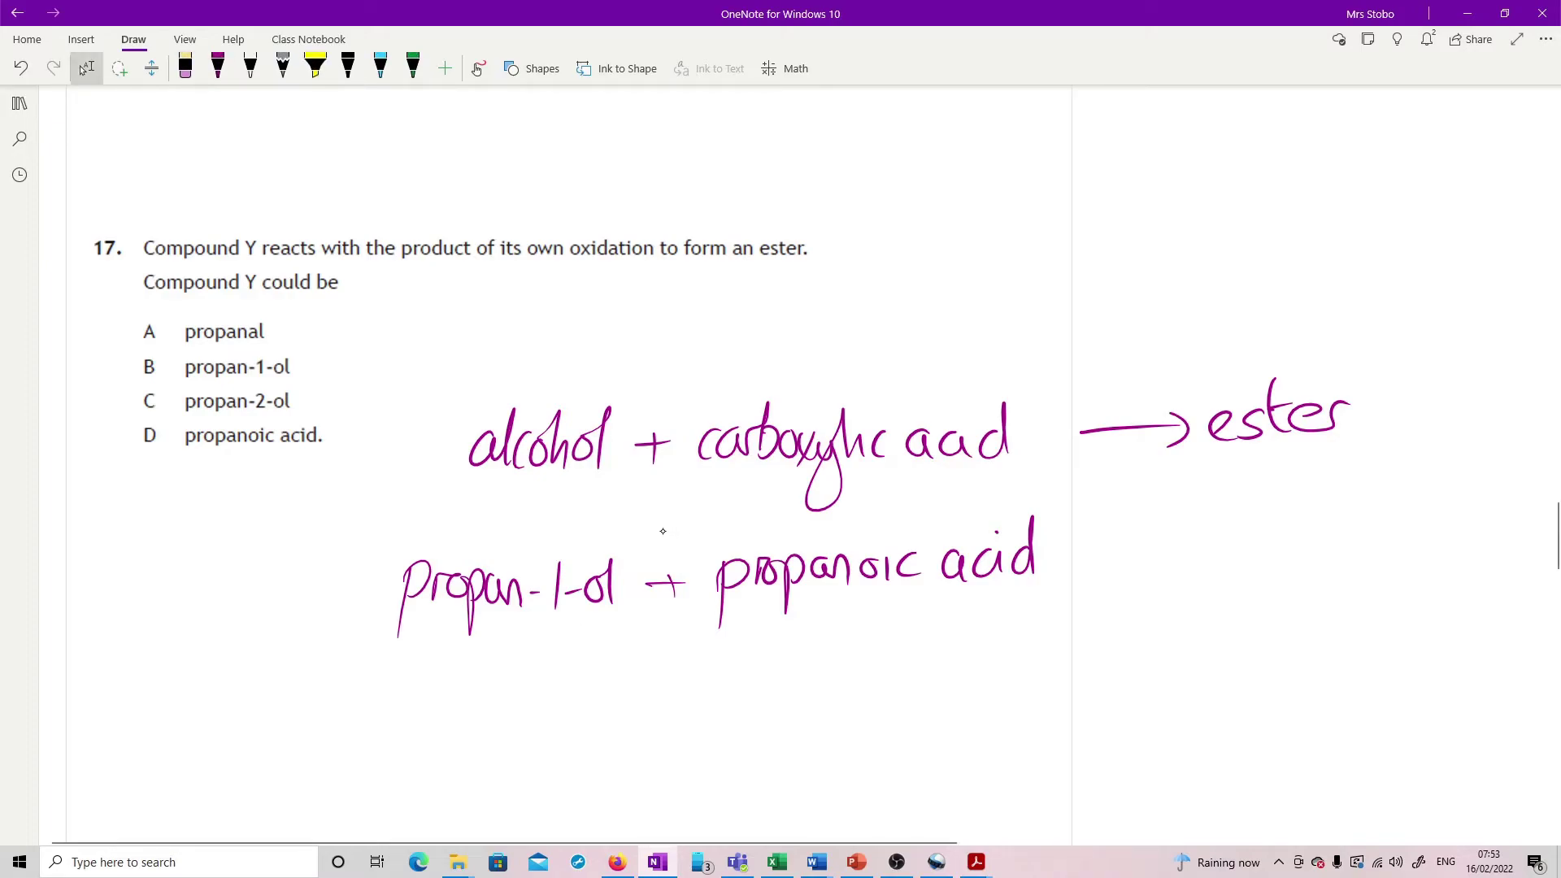
drag(163, 345, 133, 374)
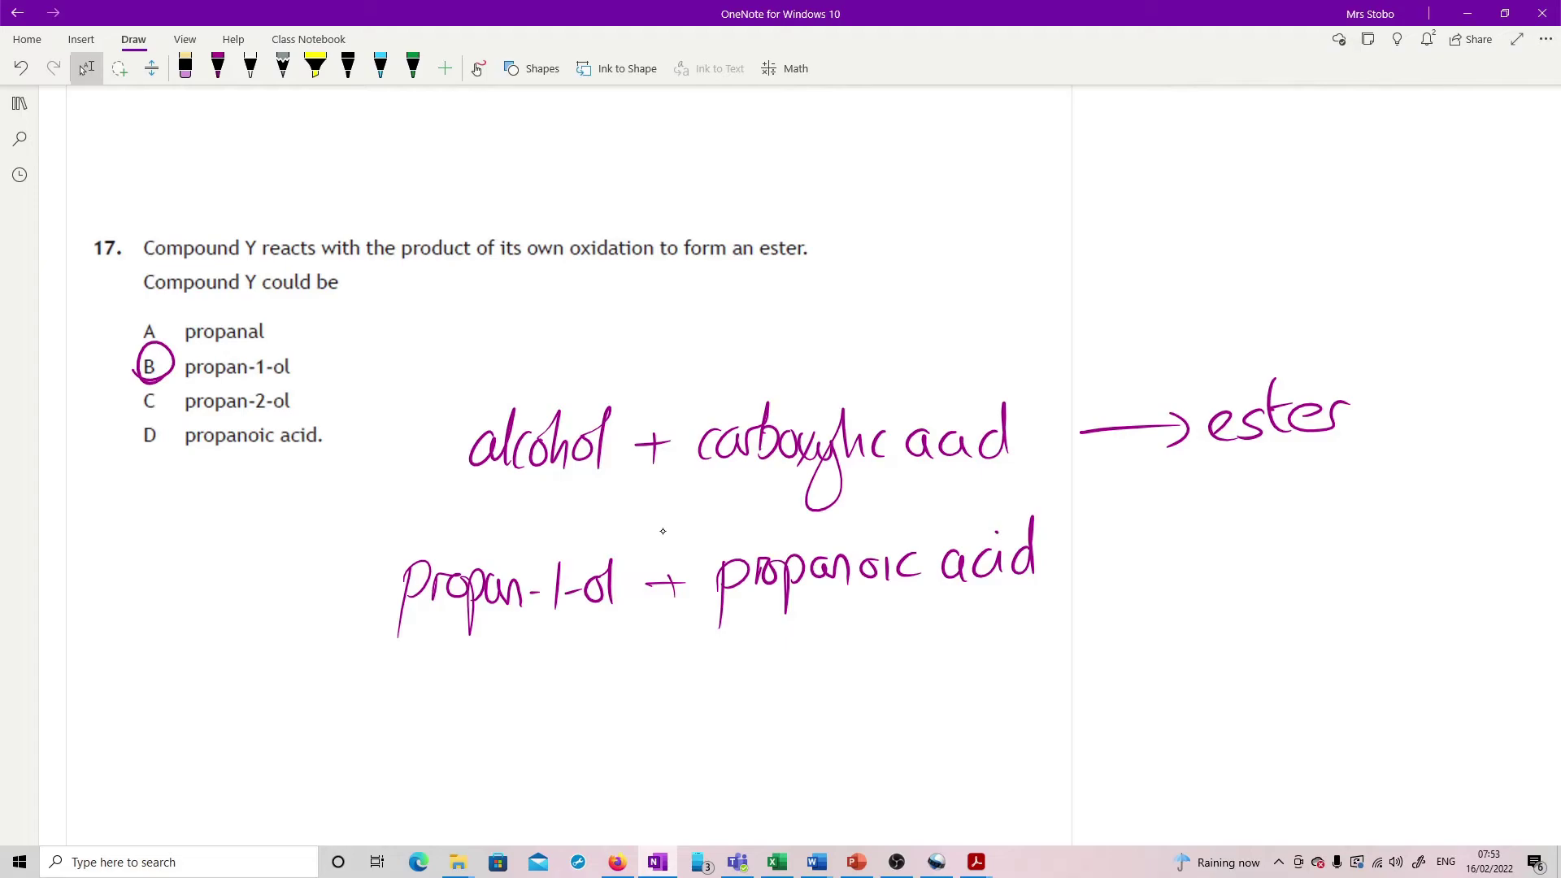
In question 18, circle option A (planar) in purple ink and cross out option B
scroll(722, 531, down, 10)
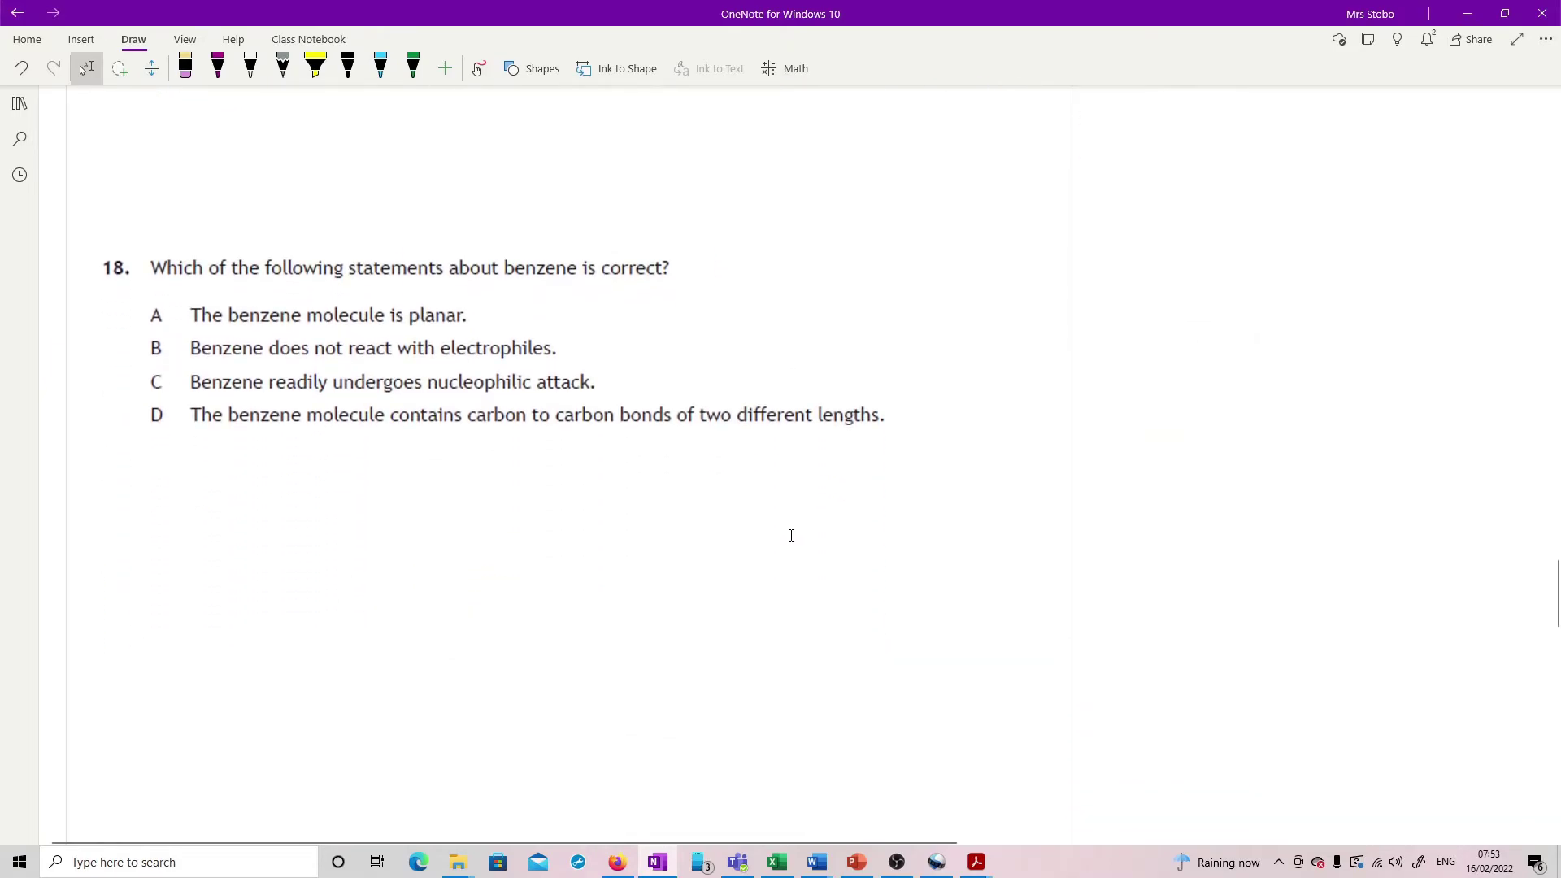
click(218, 67)
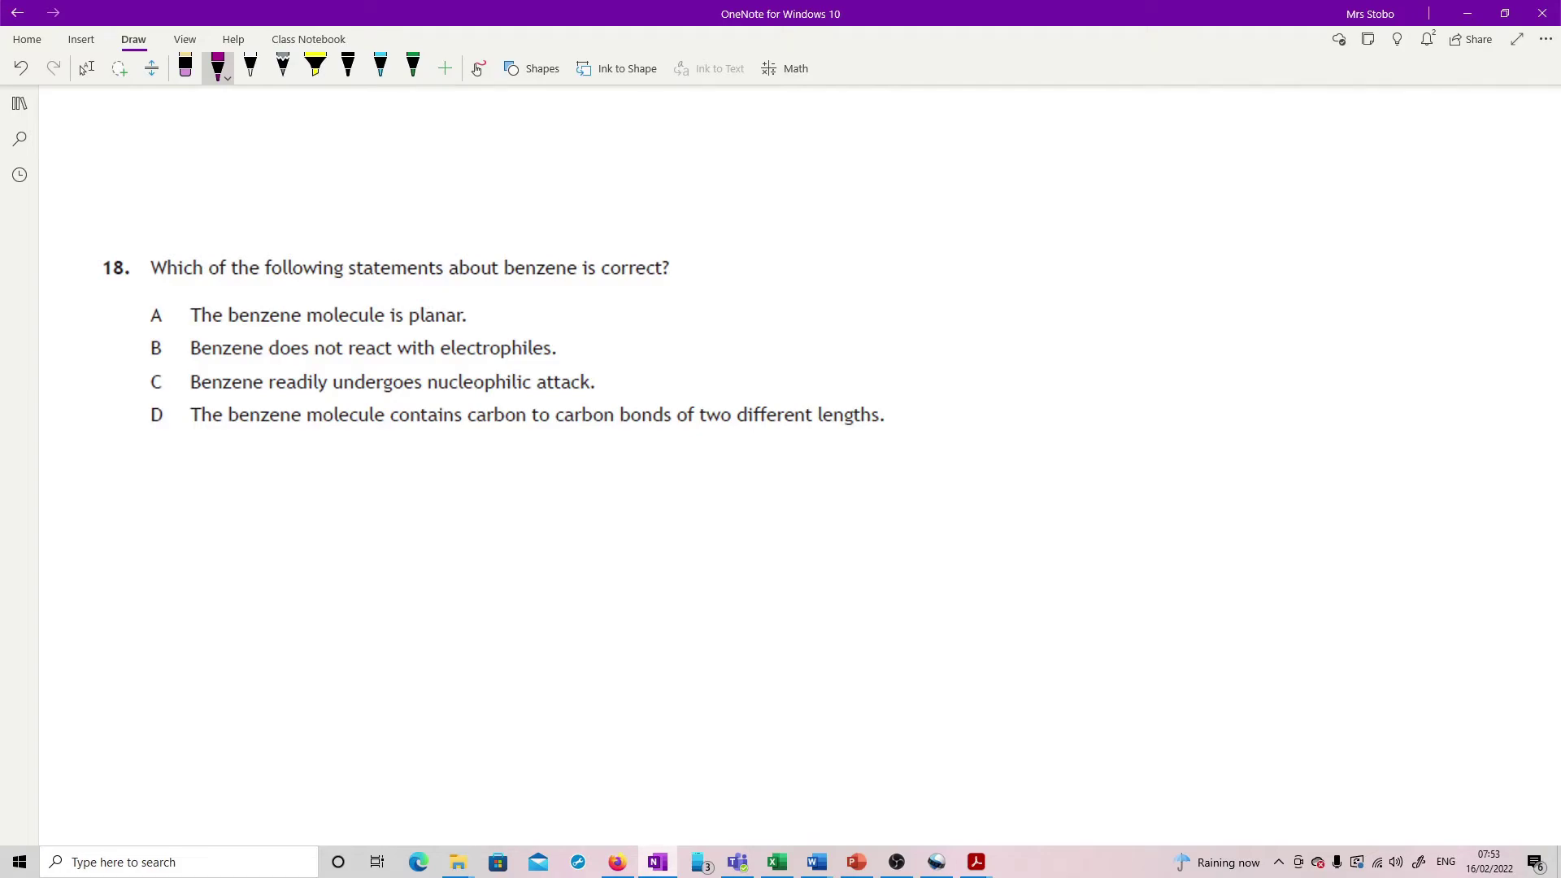
mouse_move(140, 324)
mouse_down()
mouse_move(153, 342)
mouse_move(174, 328)
mouse_up()
mouse_move(137, 360)
mouse_down()
mouse_move(171, 335)
mouse_move(173, 360)
mouse_up()
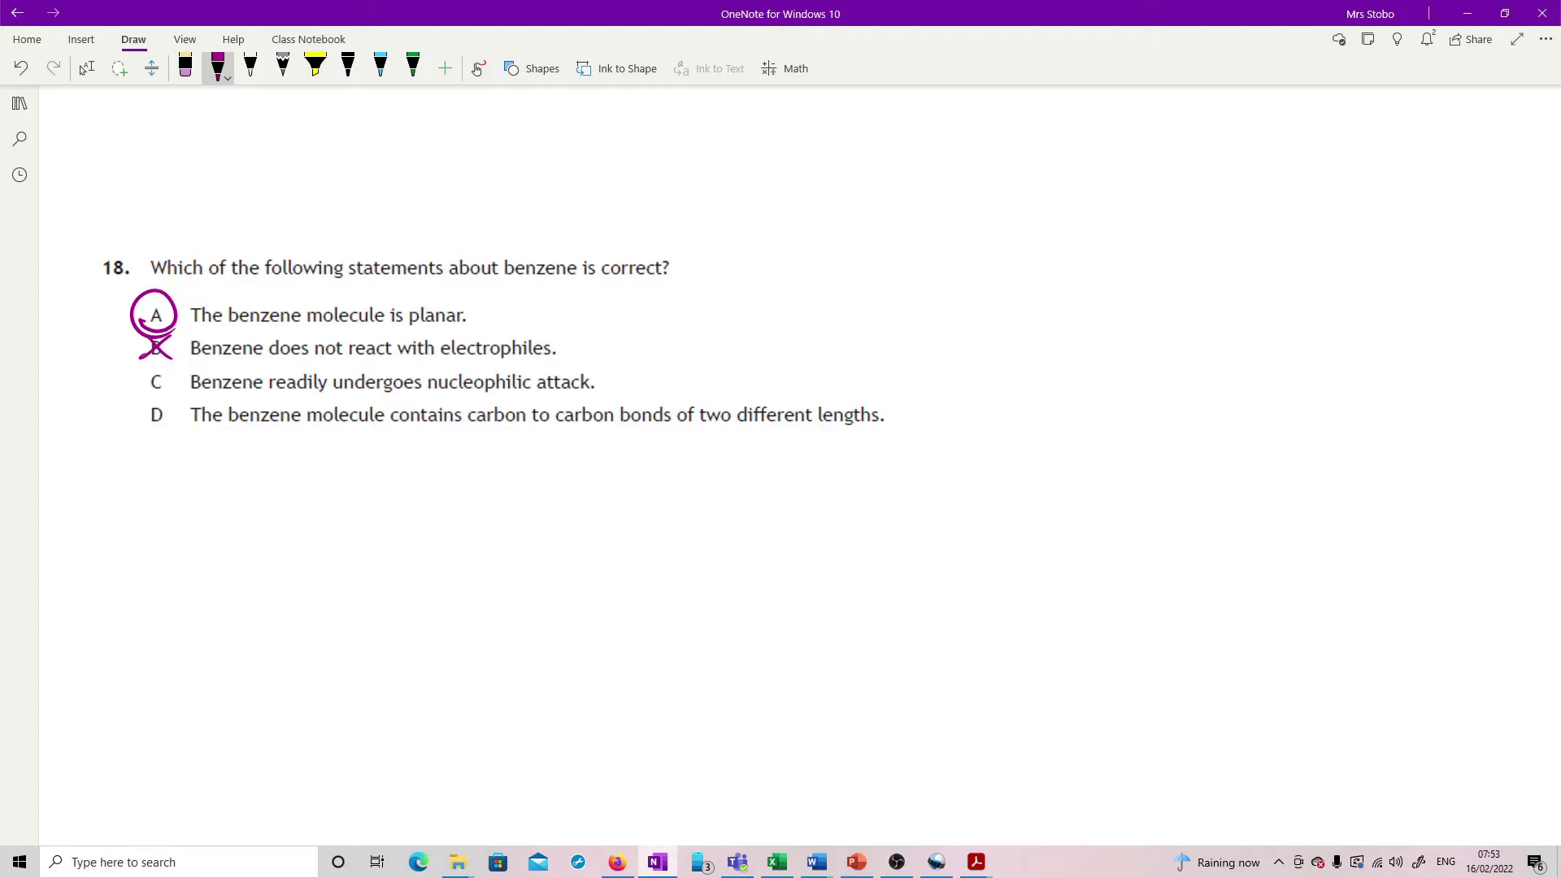
Cross out options C and D and sketch a C=C bond below the options
drag(142, 399, 173, 373)
drag(149, 368, 172, 398)
mouse_move(365, 508)
mouse_down()
mouse_move(372, 528)
mouse_move(418, 515)
mouse_move(457, 533)
mouse_up()
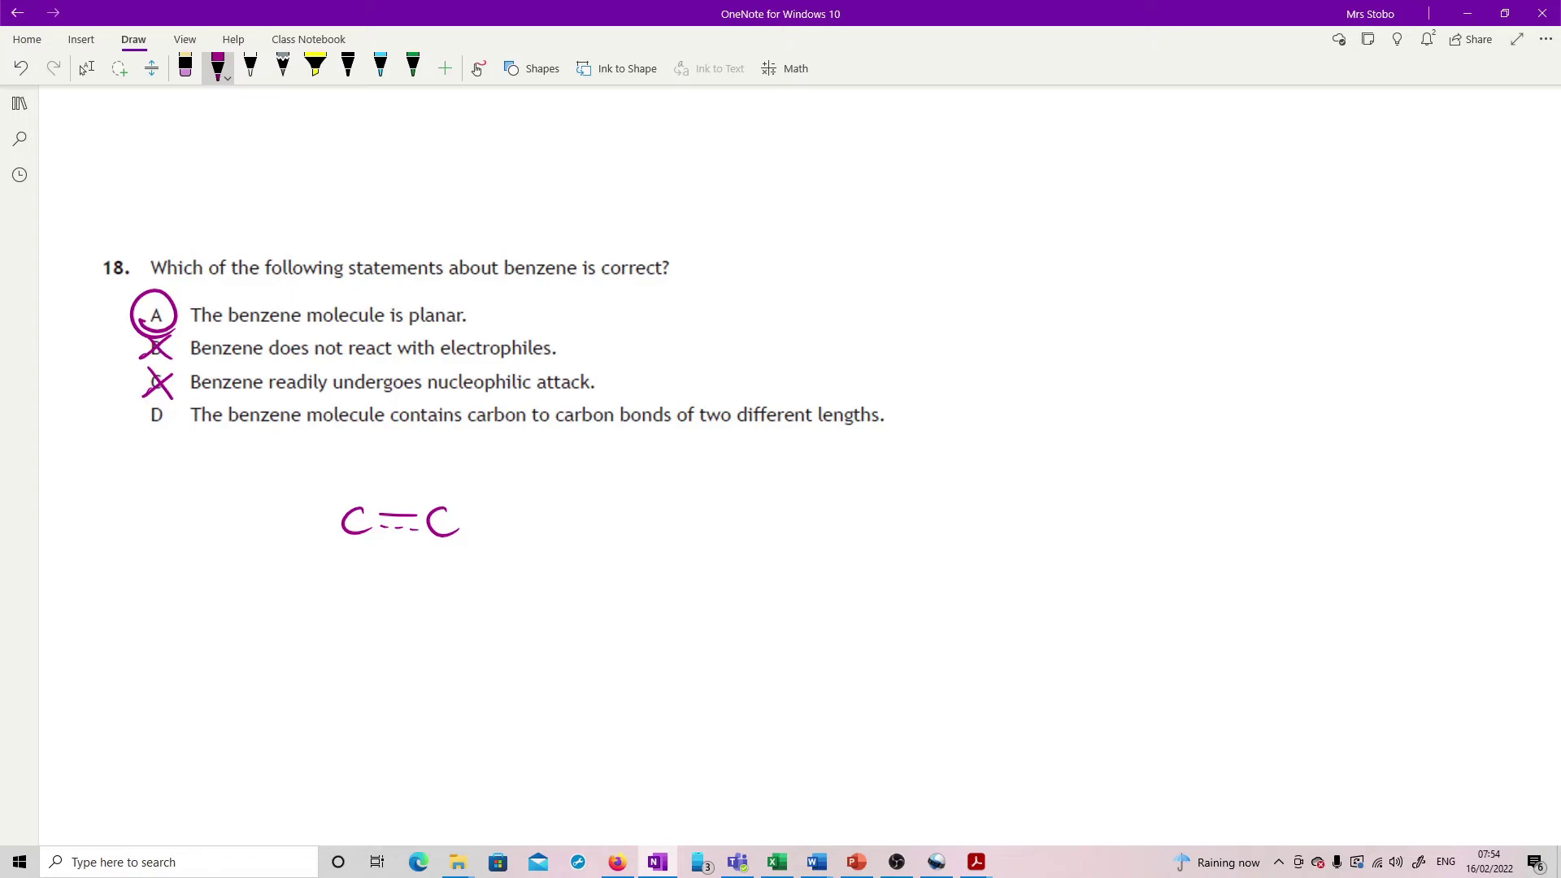
mouse_move(139, 423)
mouse_down()
mouse_move(170, 399)
mouse_move(175, 434)
mouse_up()
click(84, 69)
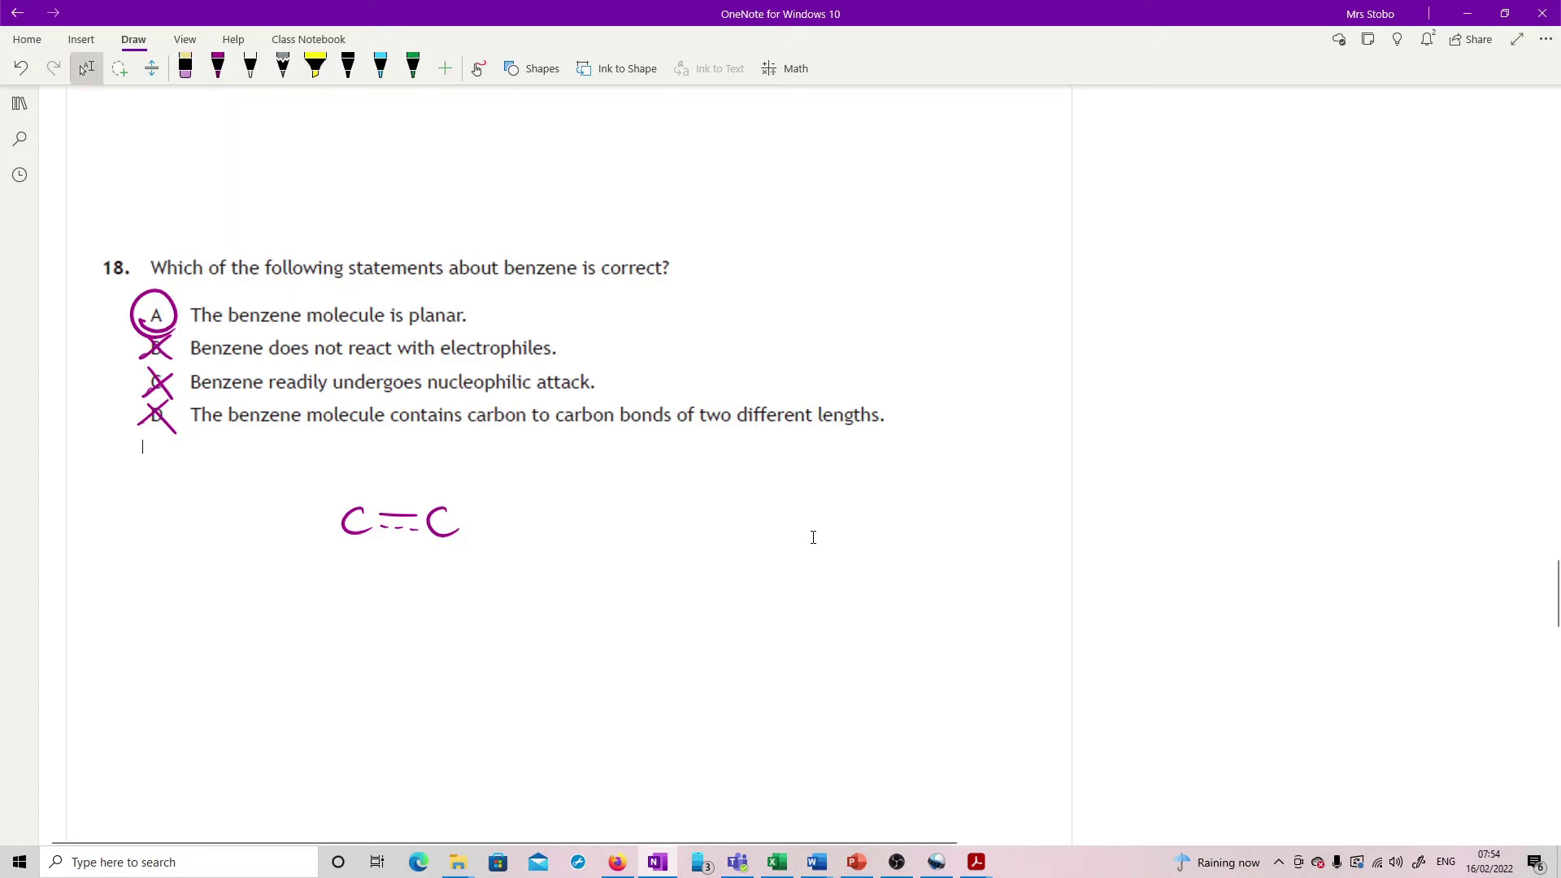
Loop both occurrences of 'ethane' and underline '1,1,1-trichloro' in question 19
scroll(813, 537, down, 10)
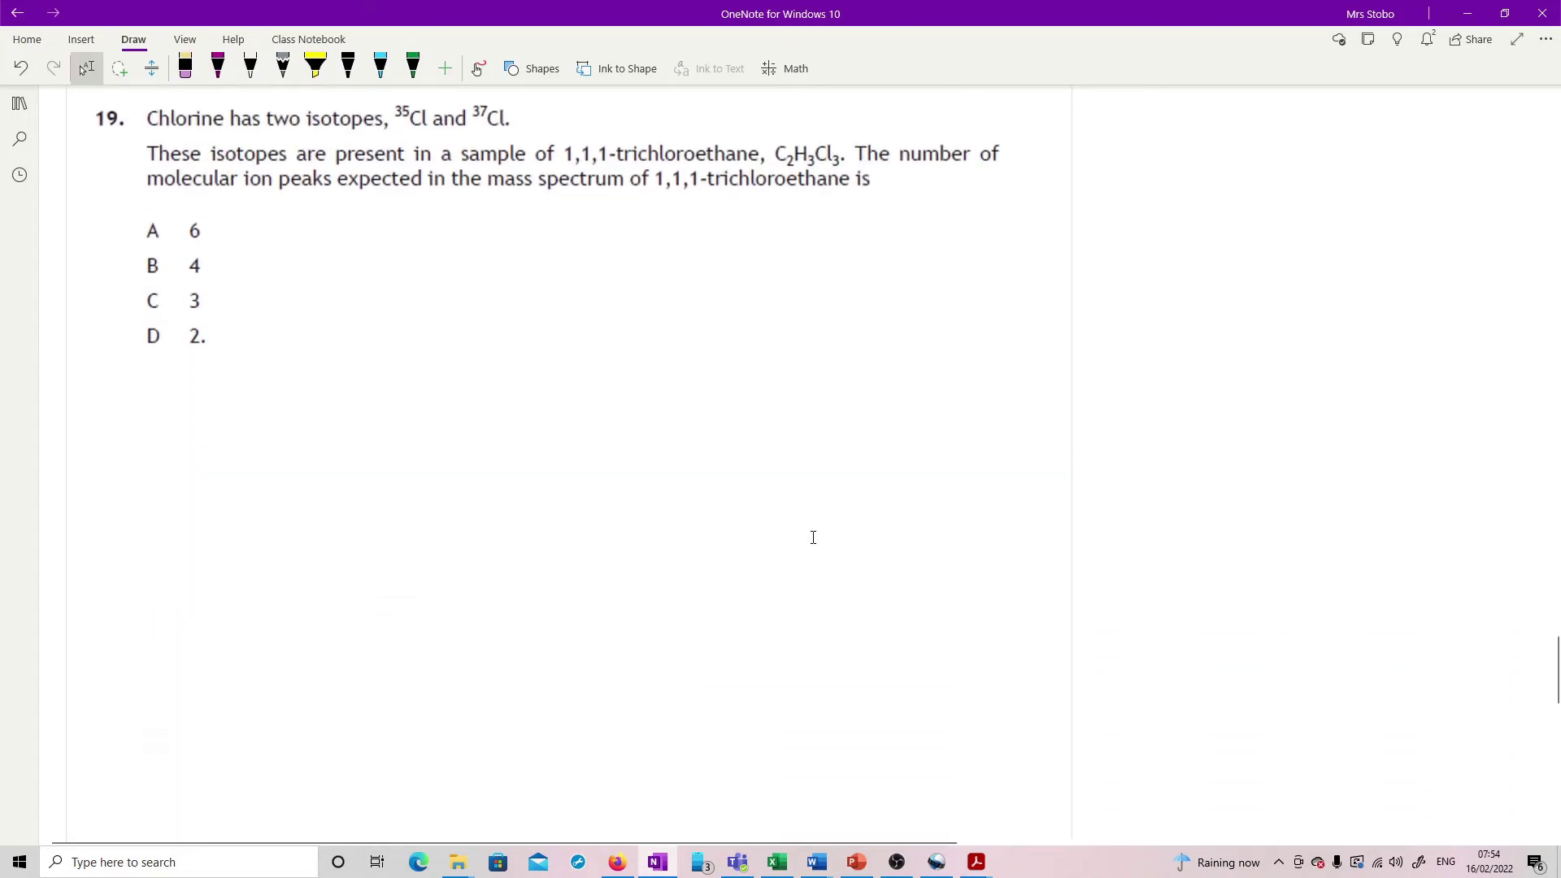
scroll(813, 537, up, 1)
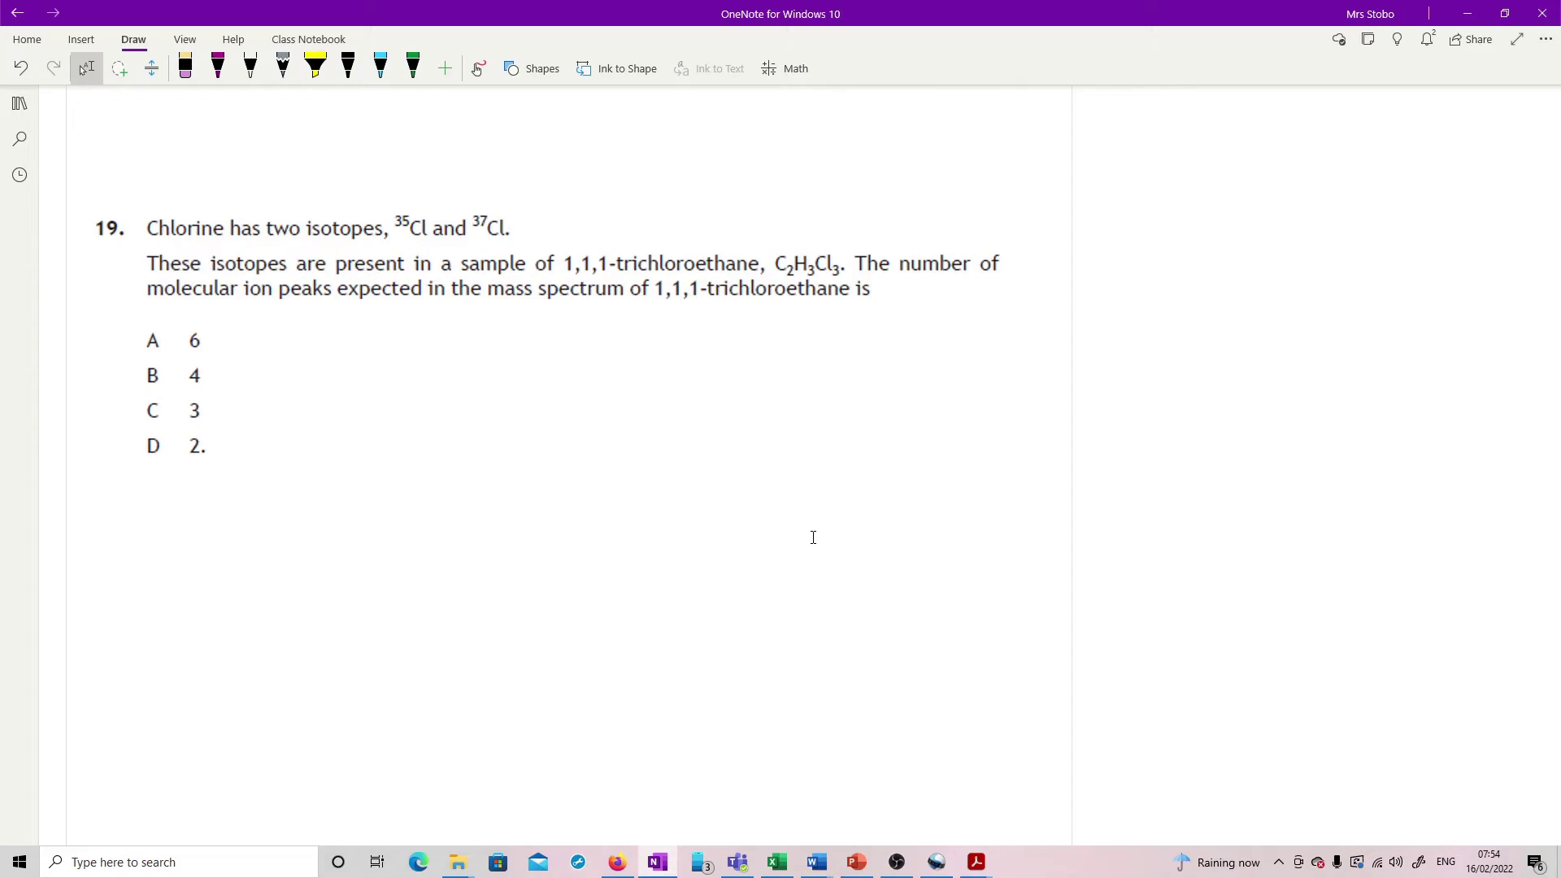
click(218, 65)
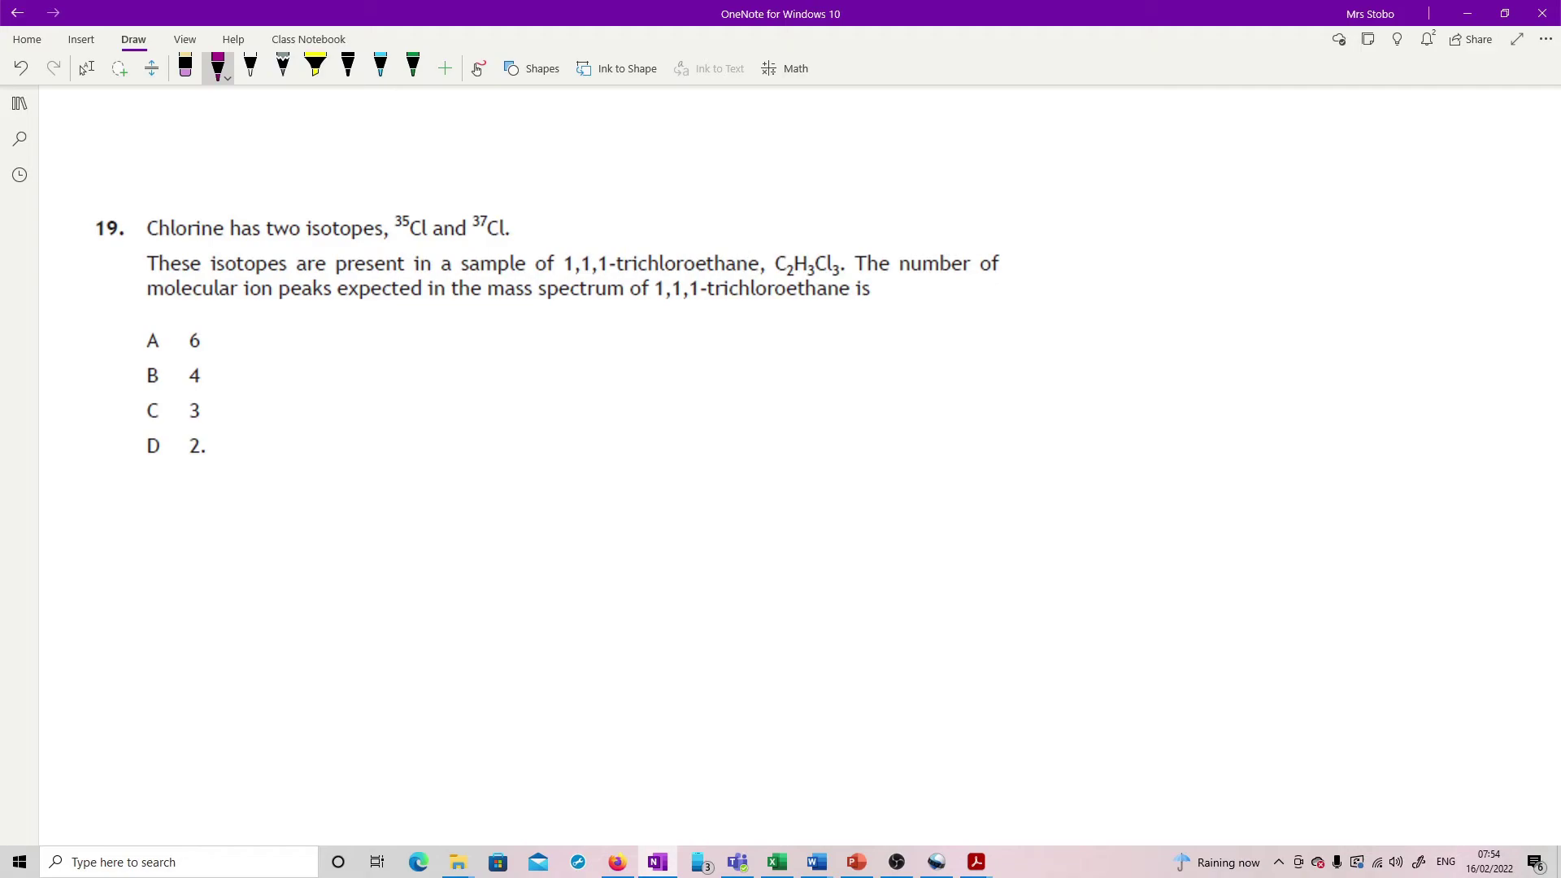
mouse_move(800, 276)
mouse_down()
mouse_move(785, 283)
mouse_move(793, 310)
mouse_move(852, 290)
mouse_move(785, 280)
mouse_up()
mouse_move(701, 250)
mouse_down()
mouse_move(761, 272)
mouse_move(714, 253)
mouse_up()
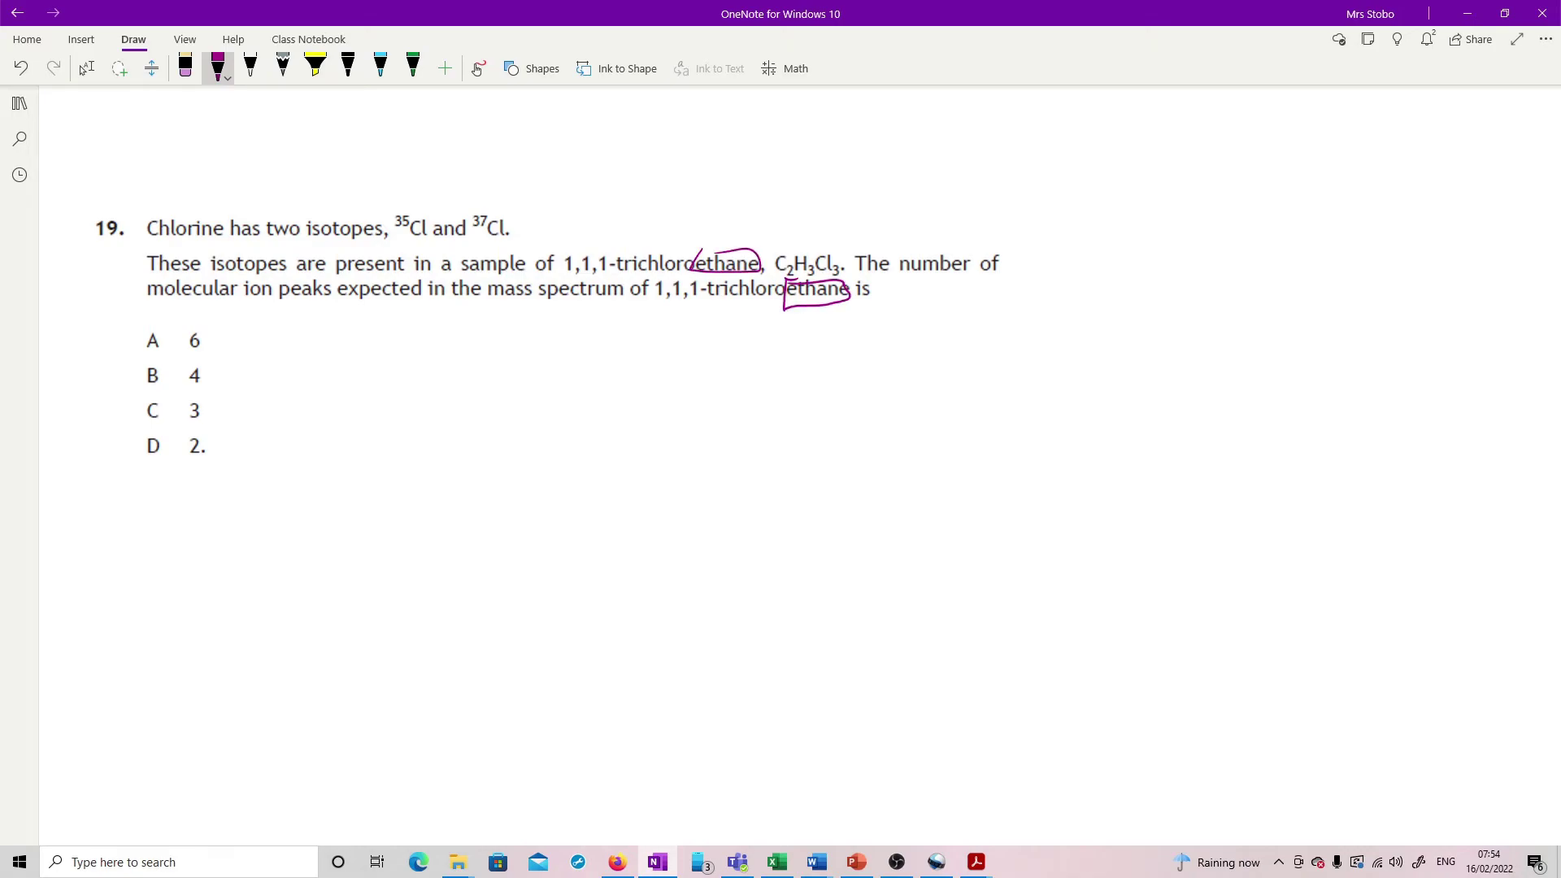
drag(657, 303, 769, 300)
Write the chlorine isotope combinations from 37,37,37 down to 35,35,35
mouse_move(490, 348)
mouse_down()
mouse_move(488, 372)
mouse_move(518, 373)
mouse_up()
mouse_move(537, 367)
mouse_down()
mouse_move(528, 378)
mouse_move(612, 370)
mouse_up()
drag(720, 355, 806, 349)
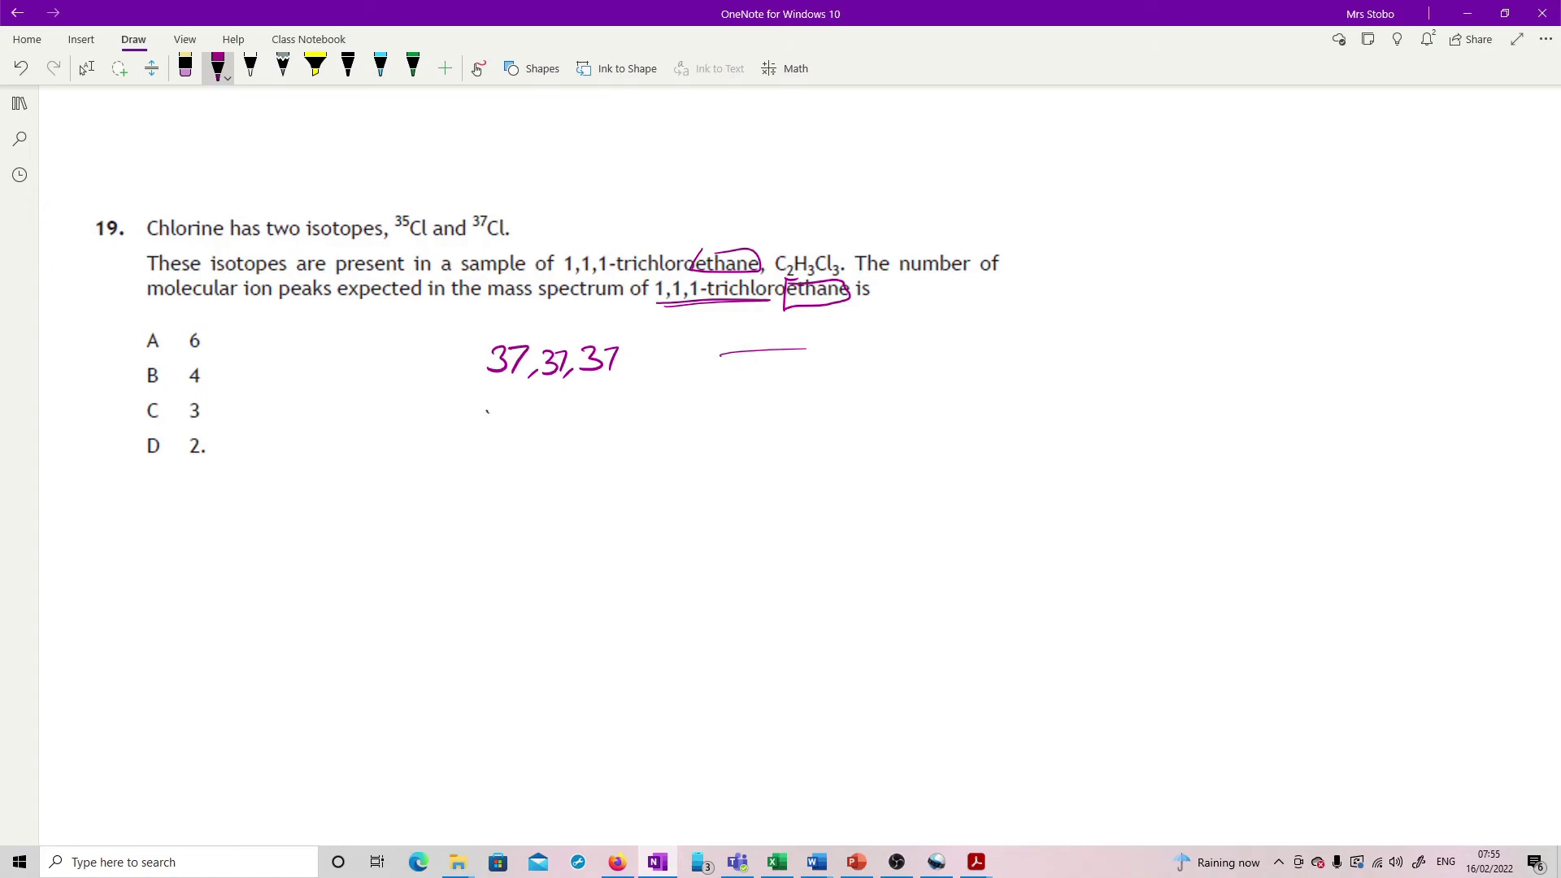
mouse_move(487, 410)
mouse_down()
mouse_move(484, 437)
mouse_move(526, 445)
mouse_move(565, 429)
mouse_up()
mouse_move(740, 404)
mouse_down()
mouse_move(741, 427)
mouse_move(779, 417)
mouse_move(765, 428)
mouse_up()
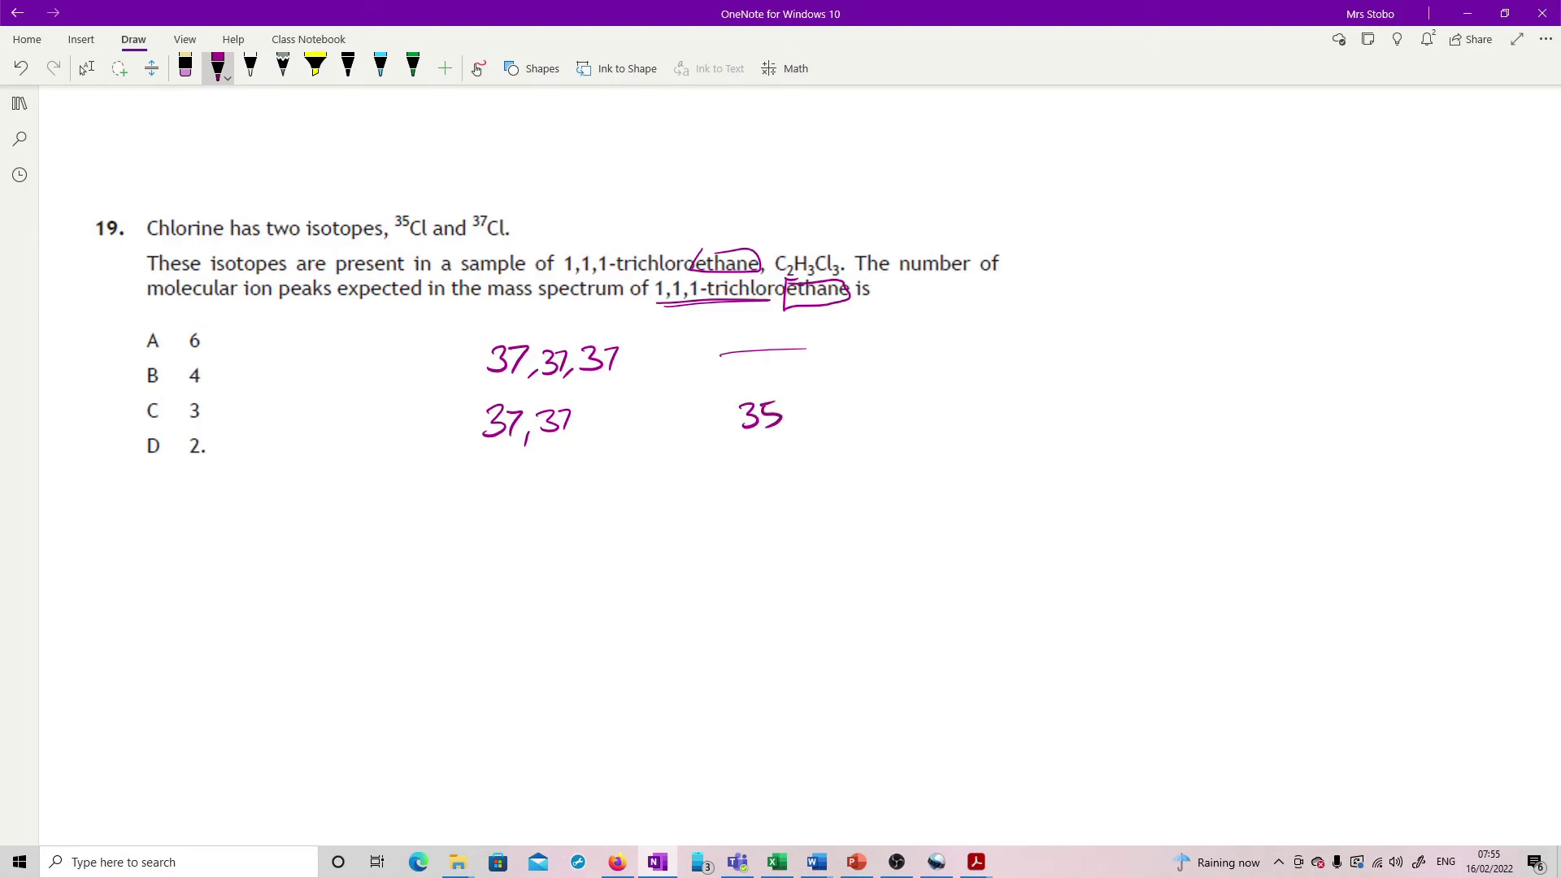
mouse_move(492, 477)
mouse_down()
mouse_move(492, 506)
mouse_move(526, 506)
mouse_up()
mouse_move(718, 472)
mouse_down()
mouse_move(717, 498)
mouse_move(740, 483)
mouse_move(735, 495)
mouse_move(804, 497)
mouse_move(761, 506)
mouse_up()
drag(489, 547, 555, 552)
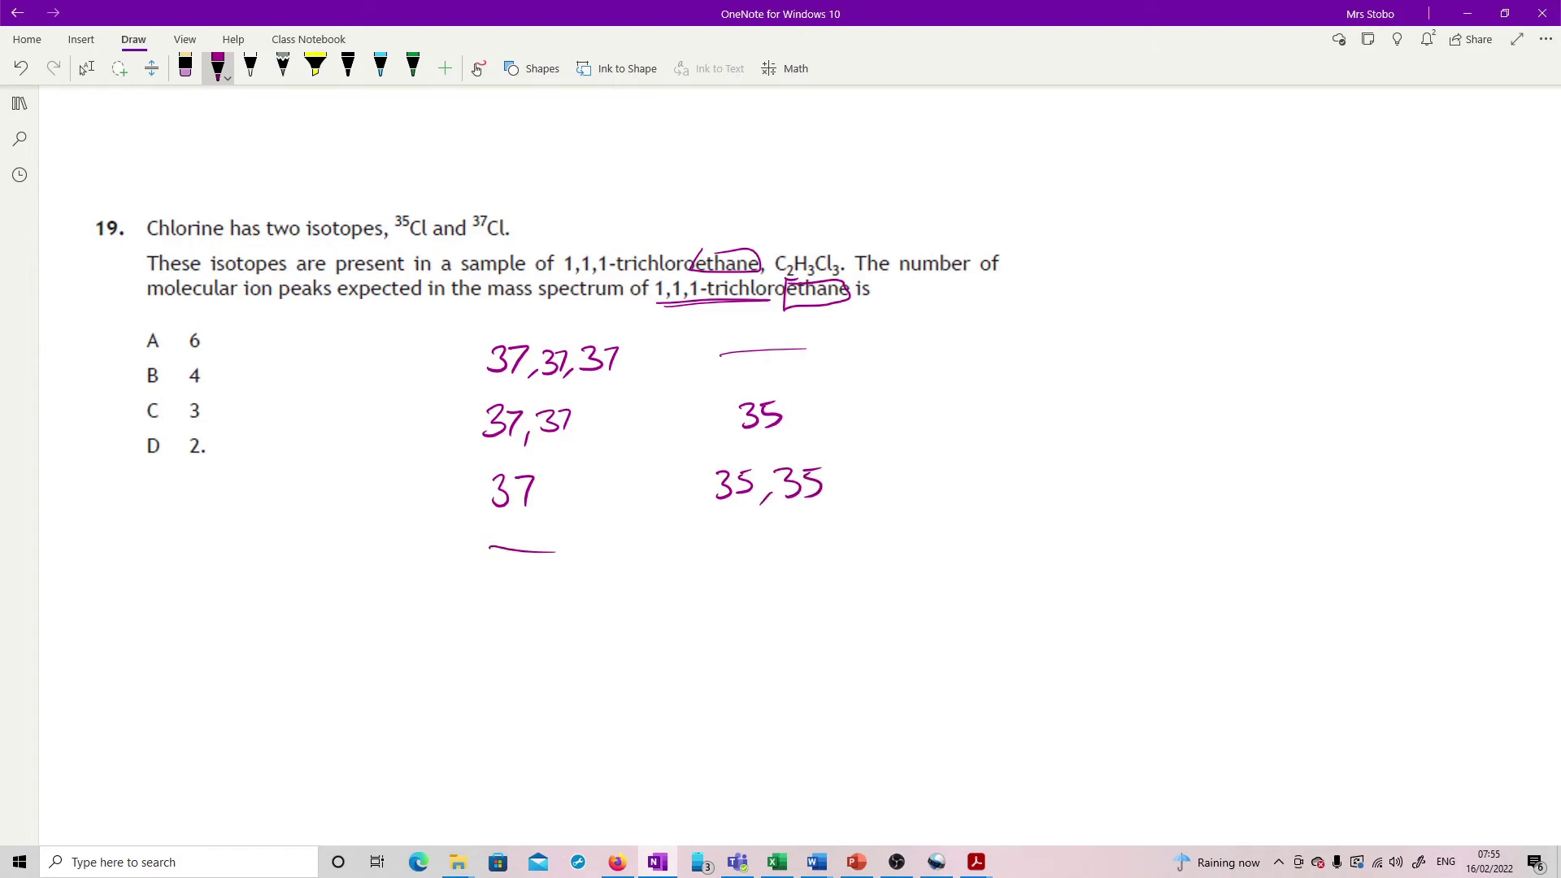
mouse_move(705, 530)
mouse_down()
mouse_move(720, 545)
mouse_move(705, 560)
mouse_up()
drag(744, 535, 726, 559)
mouse_move(752, 556)
mouse_down()
mouse_move(746, 570)
mouse_move(768, 558)
mouse_up()
mouse_move(788, 532)
mouse_down()
mouse_move(804, 530)
mouse_move(787, 559)
mouse_move(811, 565)
mouse_up()
mouse_move(822, 530)
mouse_down()
mouse_move(843, 533)
mouse_move(830, 555)
mouse_move(867, 527)
mouse_up()
mouse_move(850, 530)
mouse_down()
mouse_move(861, 543)
mouse_move(846, 551)
mouse_up()
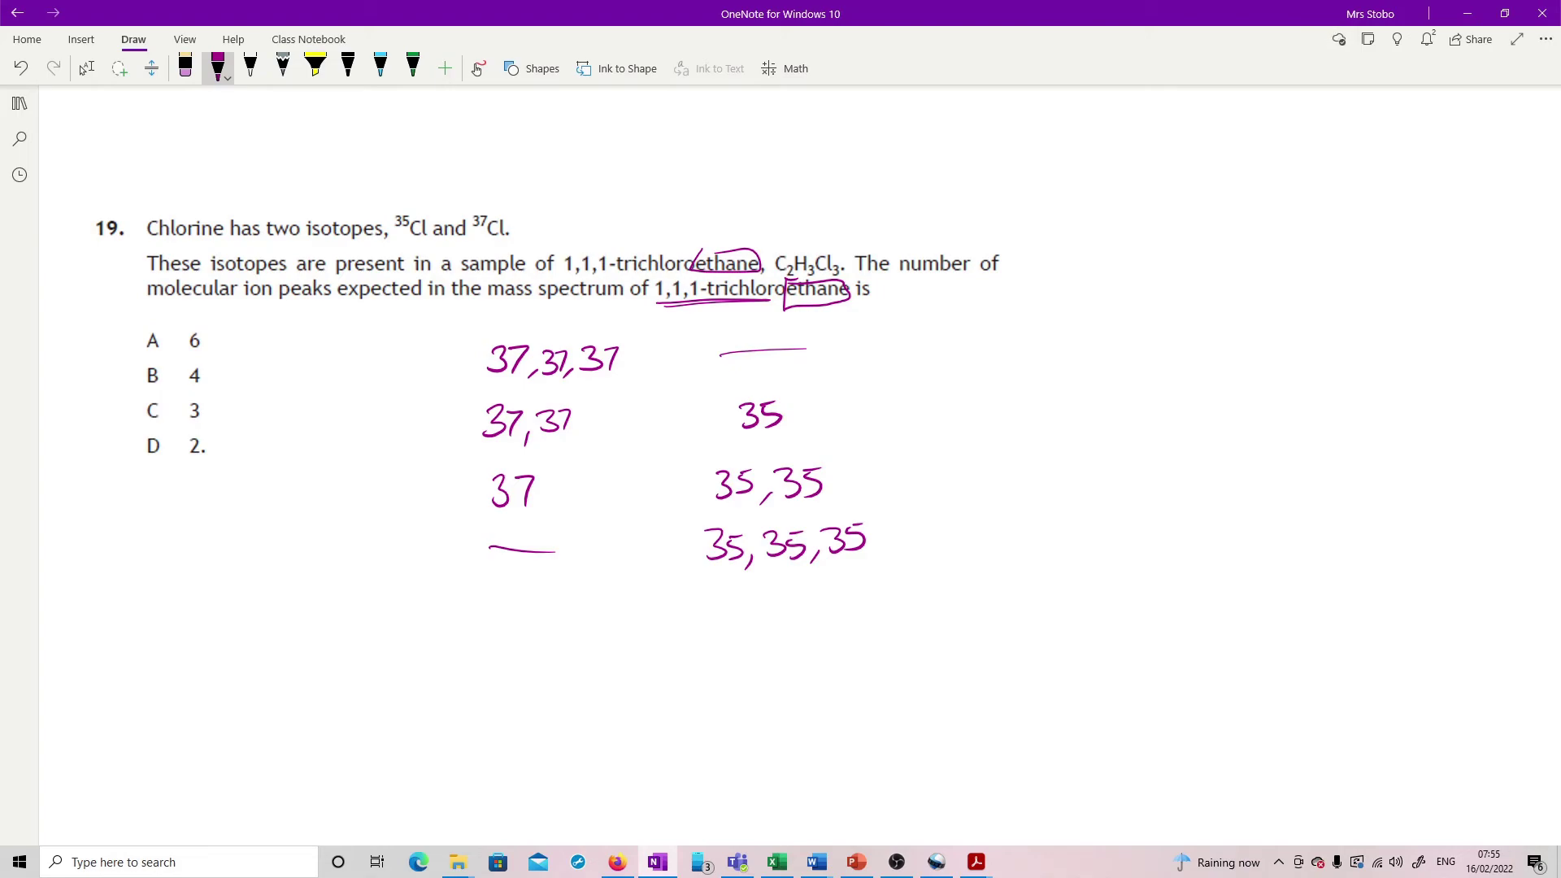
Mark each of the four isotope combinations with a dash and circle answer B
drag(421, 356, 469, 354)
drag(402, 428, 450, 427)
drag(417, 493, 447, 492)
drag(398, 553, 448, 550)
mouse_move(138, 389)
mouse_down()
mouse_move(162, 363)
mouse_move(122, 385)
mouse_up()
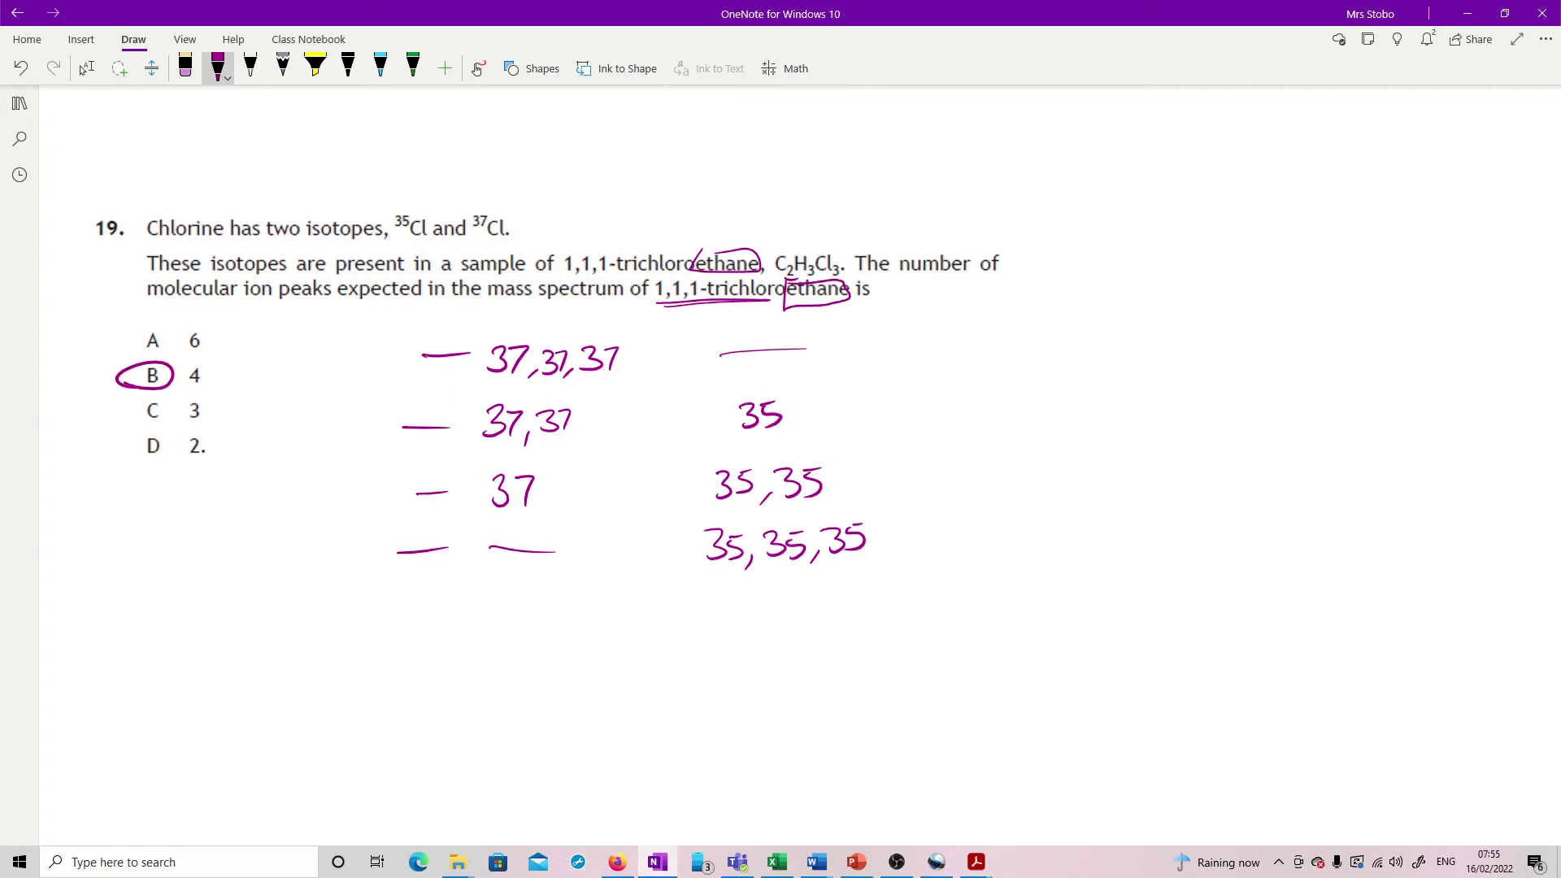
click(85, 68)
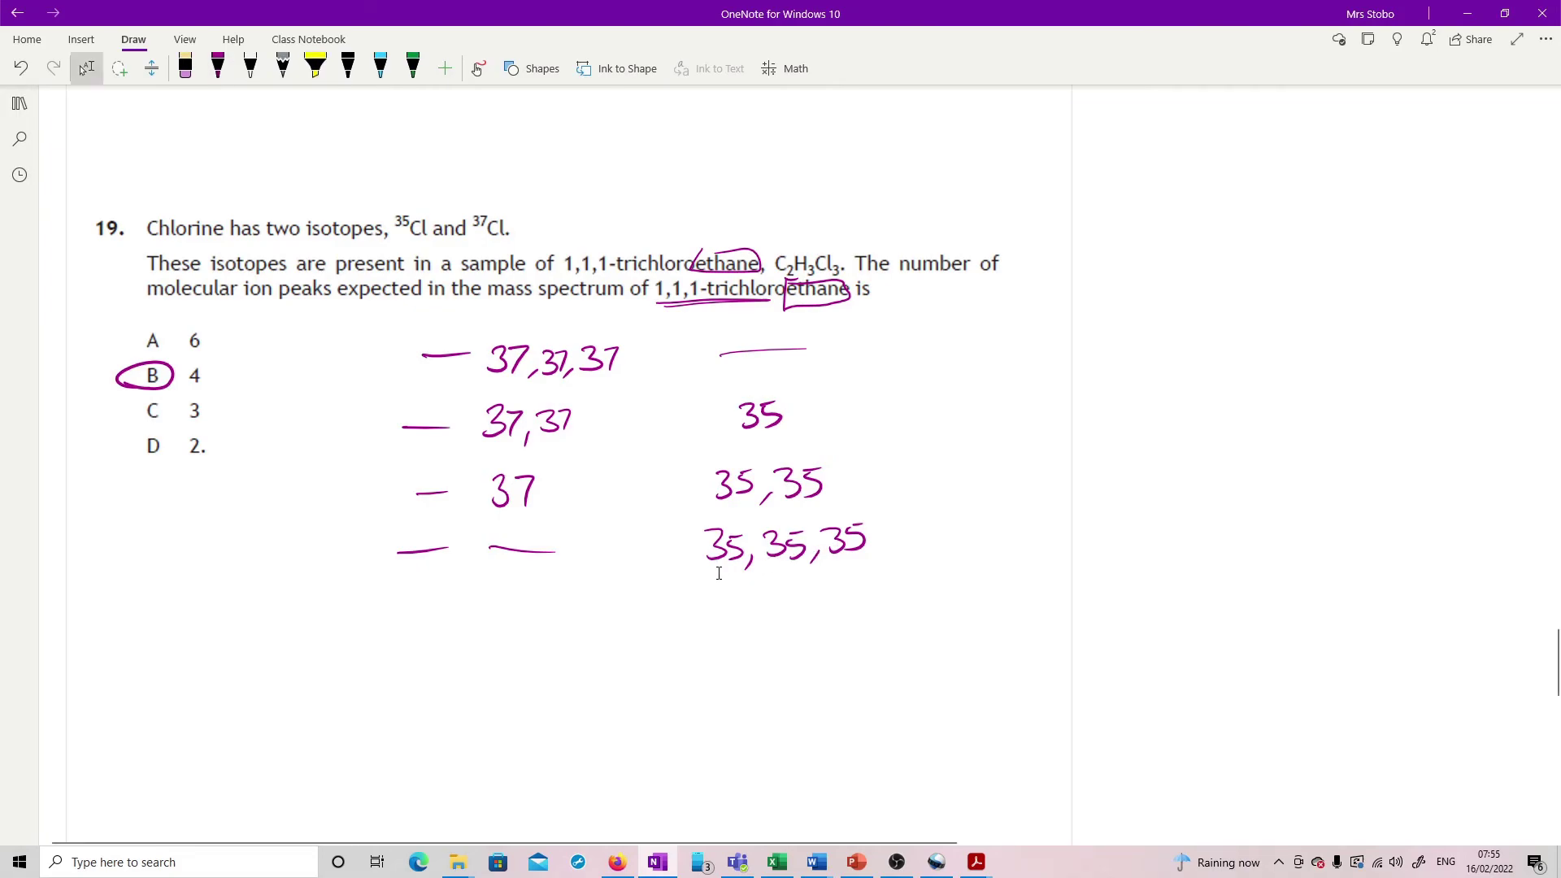
Underline the word 'not' in question 20 with the purple pen
scroll(722, 569, down, 10)
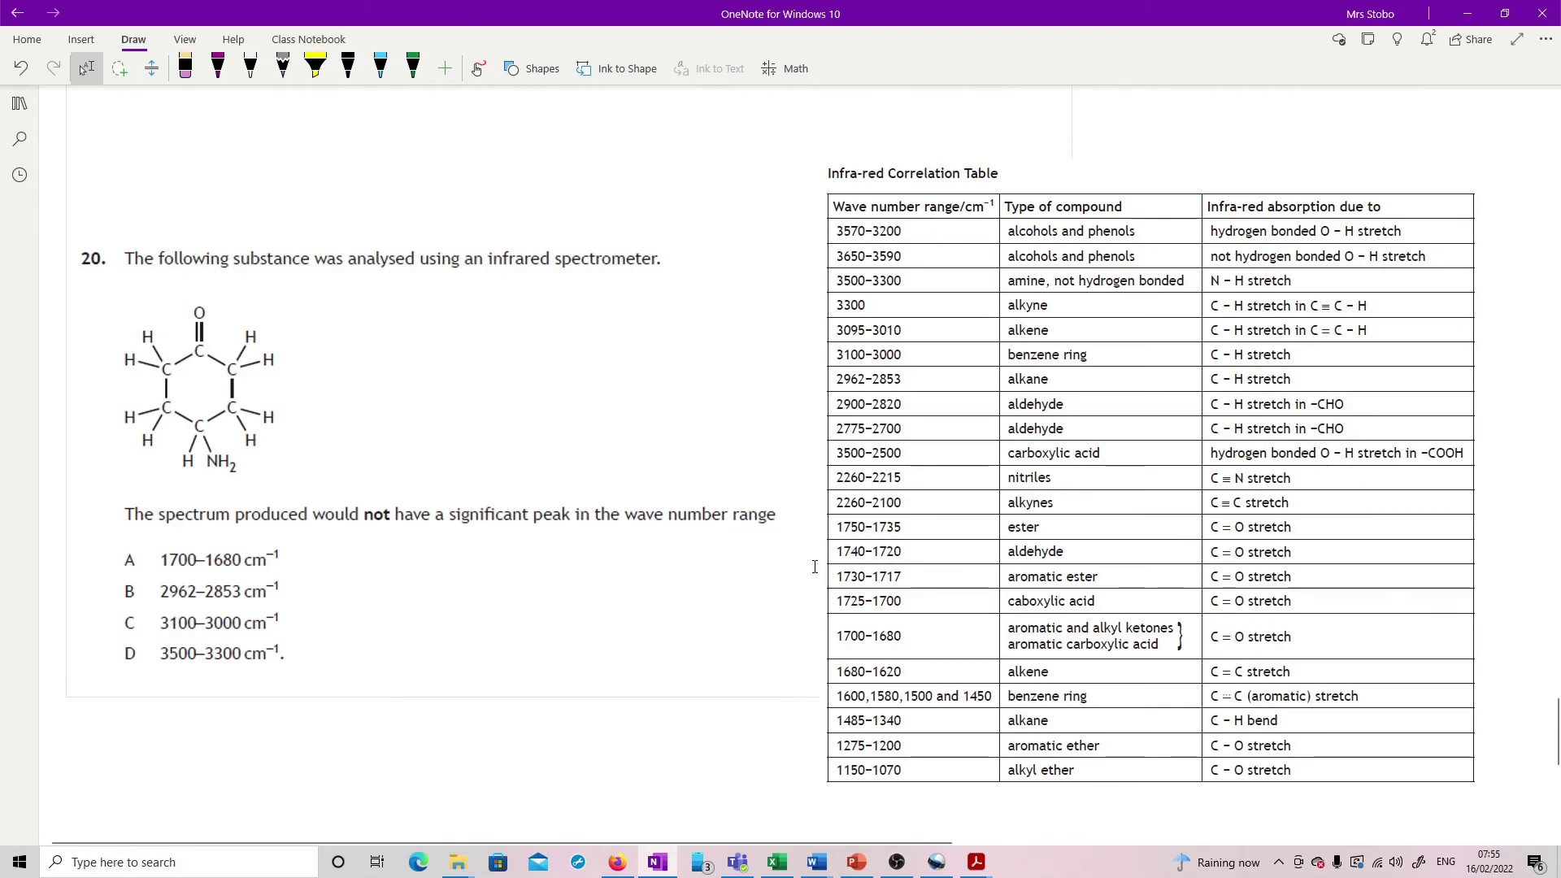
key(Escape)
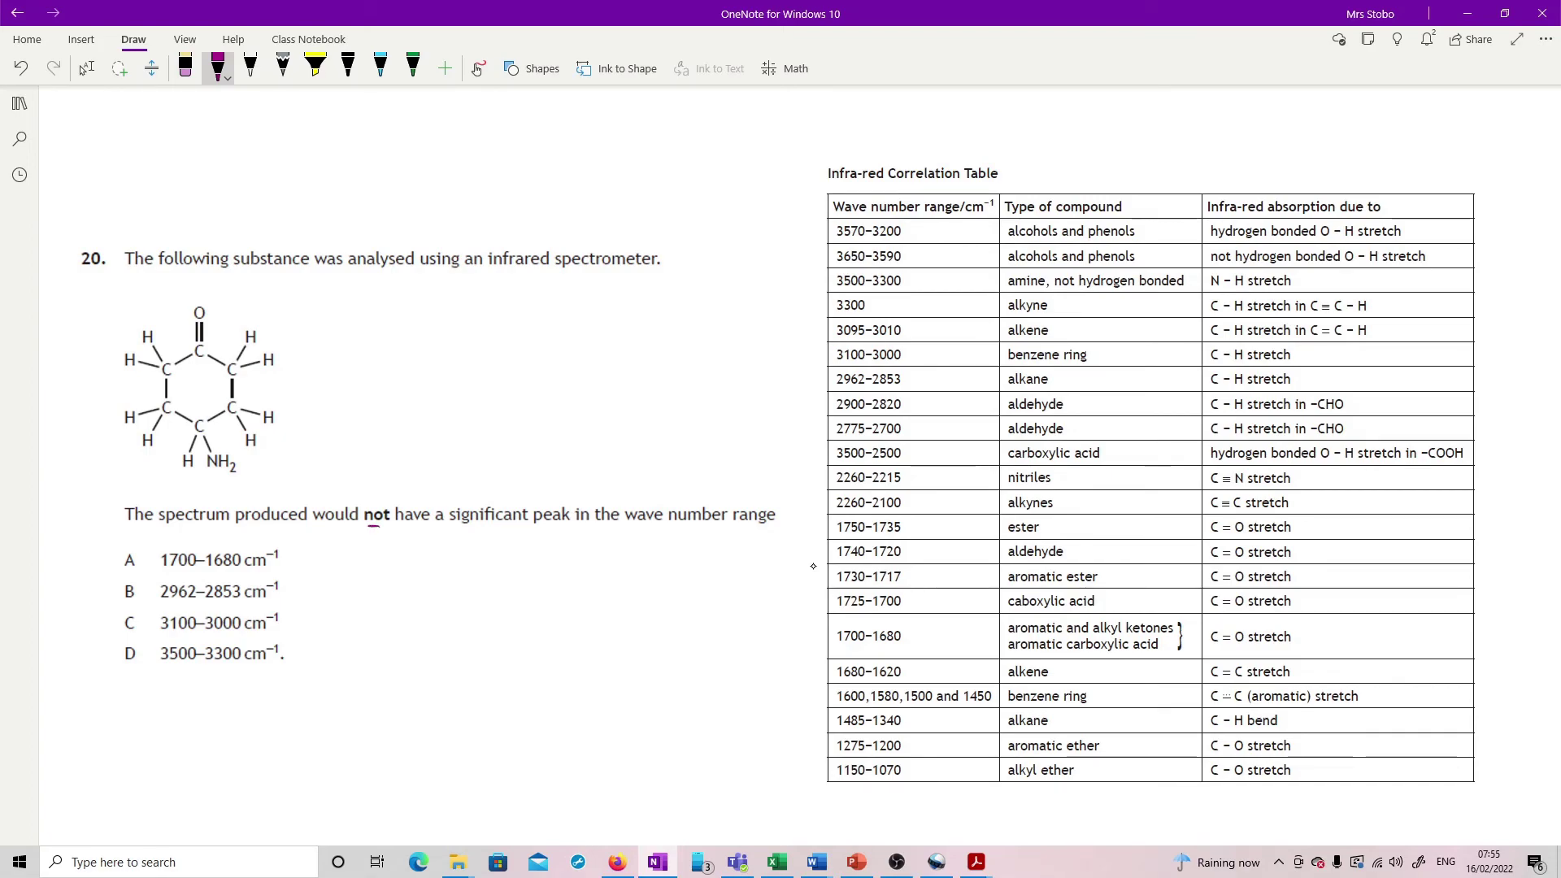
mouse_move(364, 528)
mouse_down()
mouse_move(389, 526)
mouse_move(368, 531)
mouse_up()
Highlight in yellow the 1700–1680 C=O row, a molecule bond, and the 2962–2853 alkane row
click(315, 65)
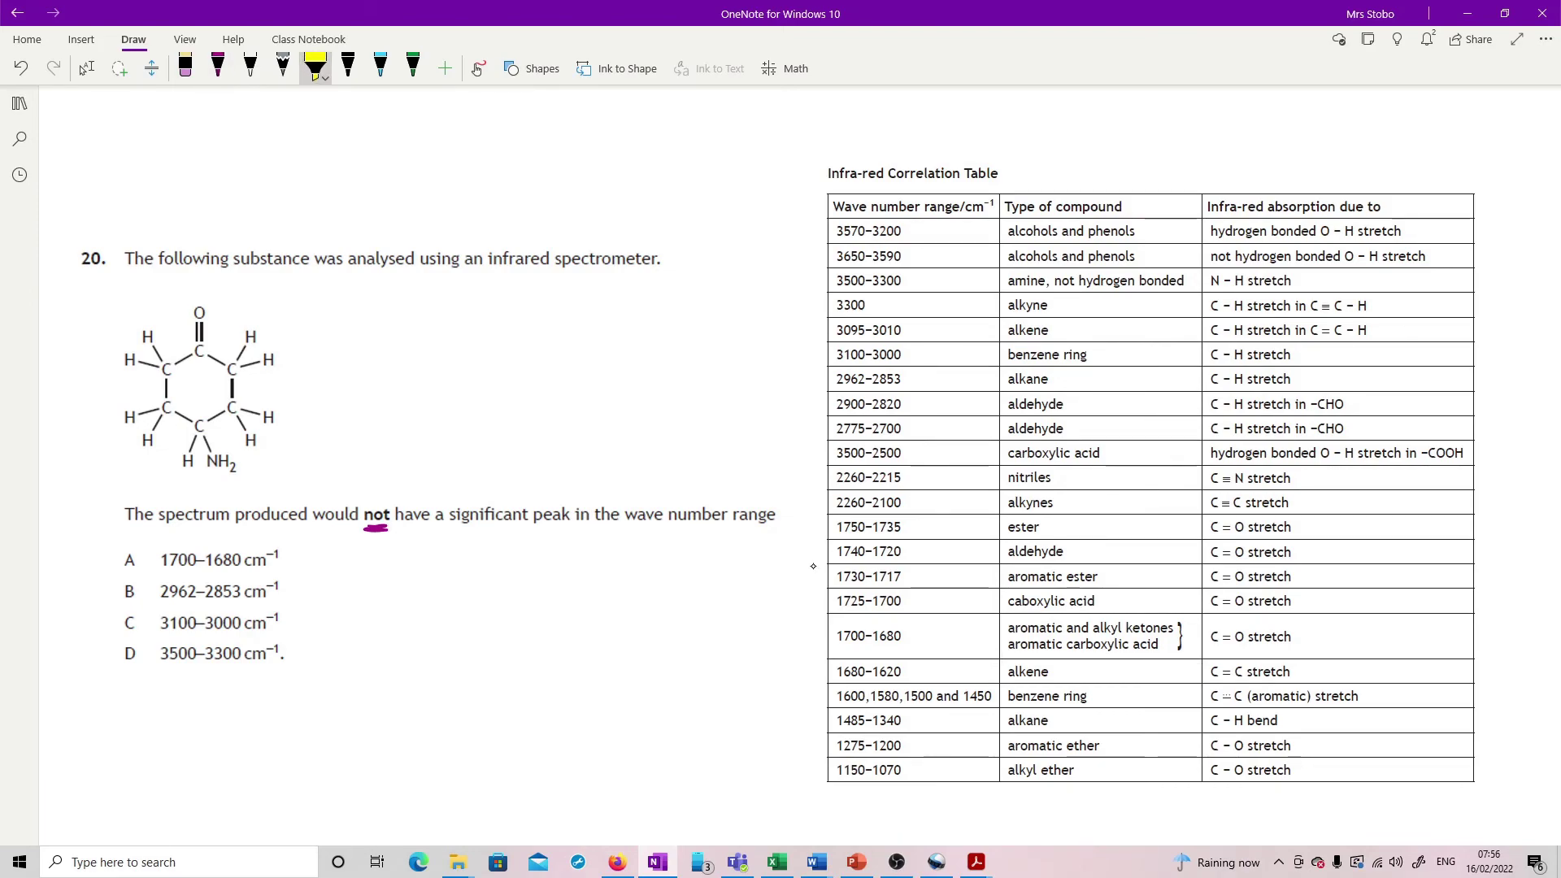
mouse_move(828, 628)
mouse_down()
mouse_move(917, 644)
mouse_move(1151, 631)
mouse_move(1015, 642)
mouse_move(1156, 651)
mouse_move(1302, 638)
mouse_up()
drag(1182, 639, 1215, 639)
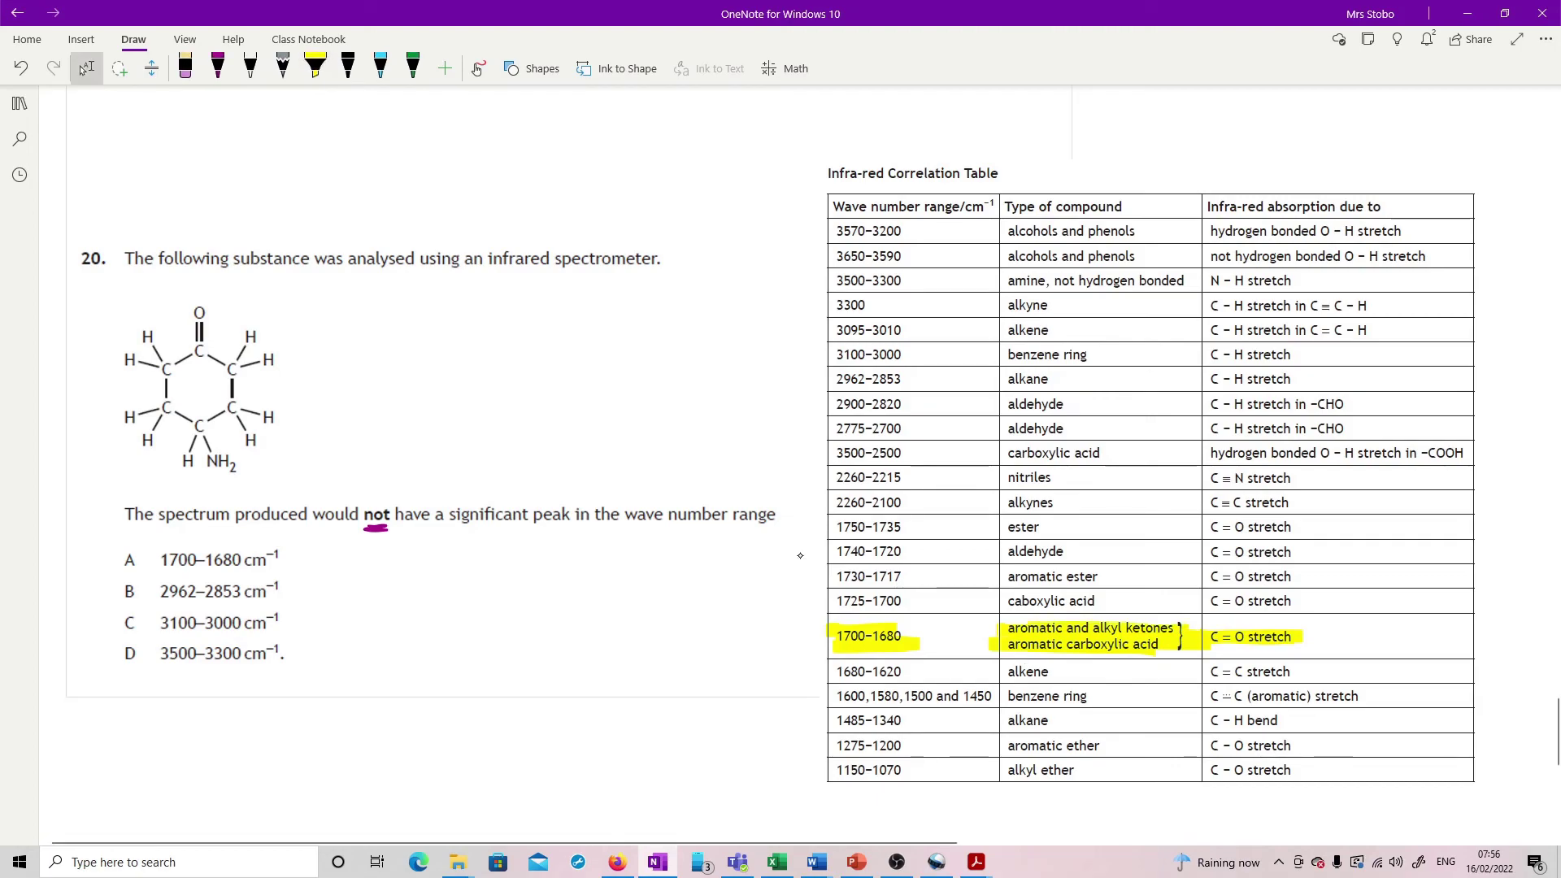
mouse_move(196, 302)
mouse_down()
mouse_move(210, 322)
mouse_move(200, 349)
mouse_up()
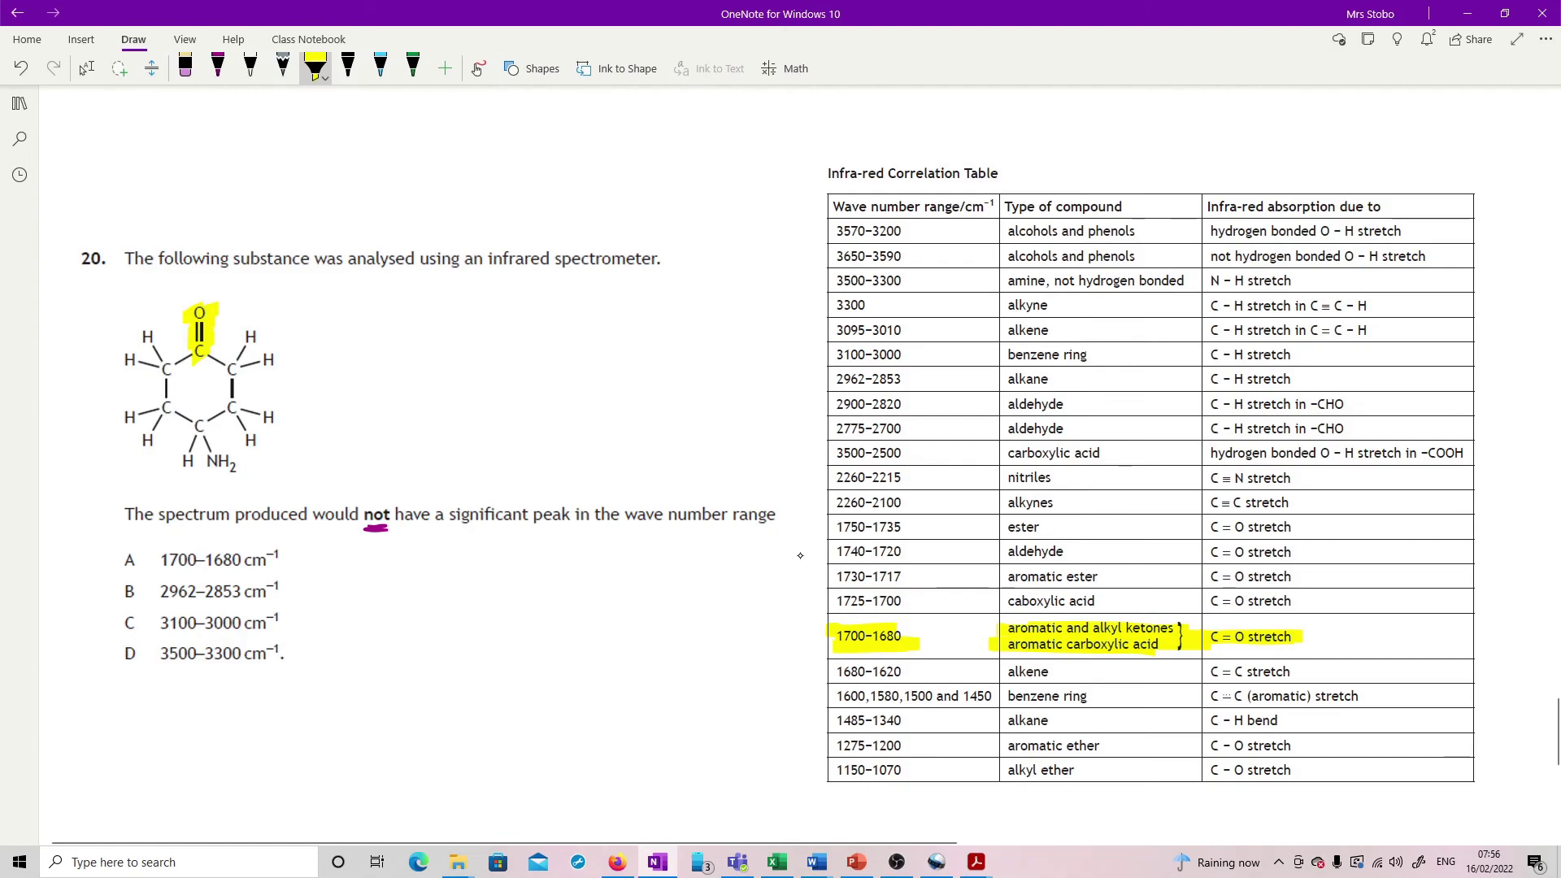
drag(836, 379, 1344, 380)
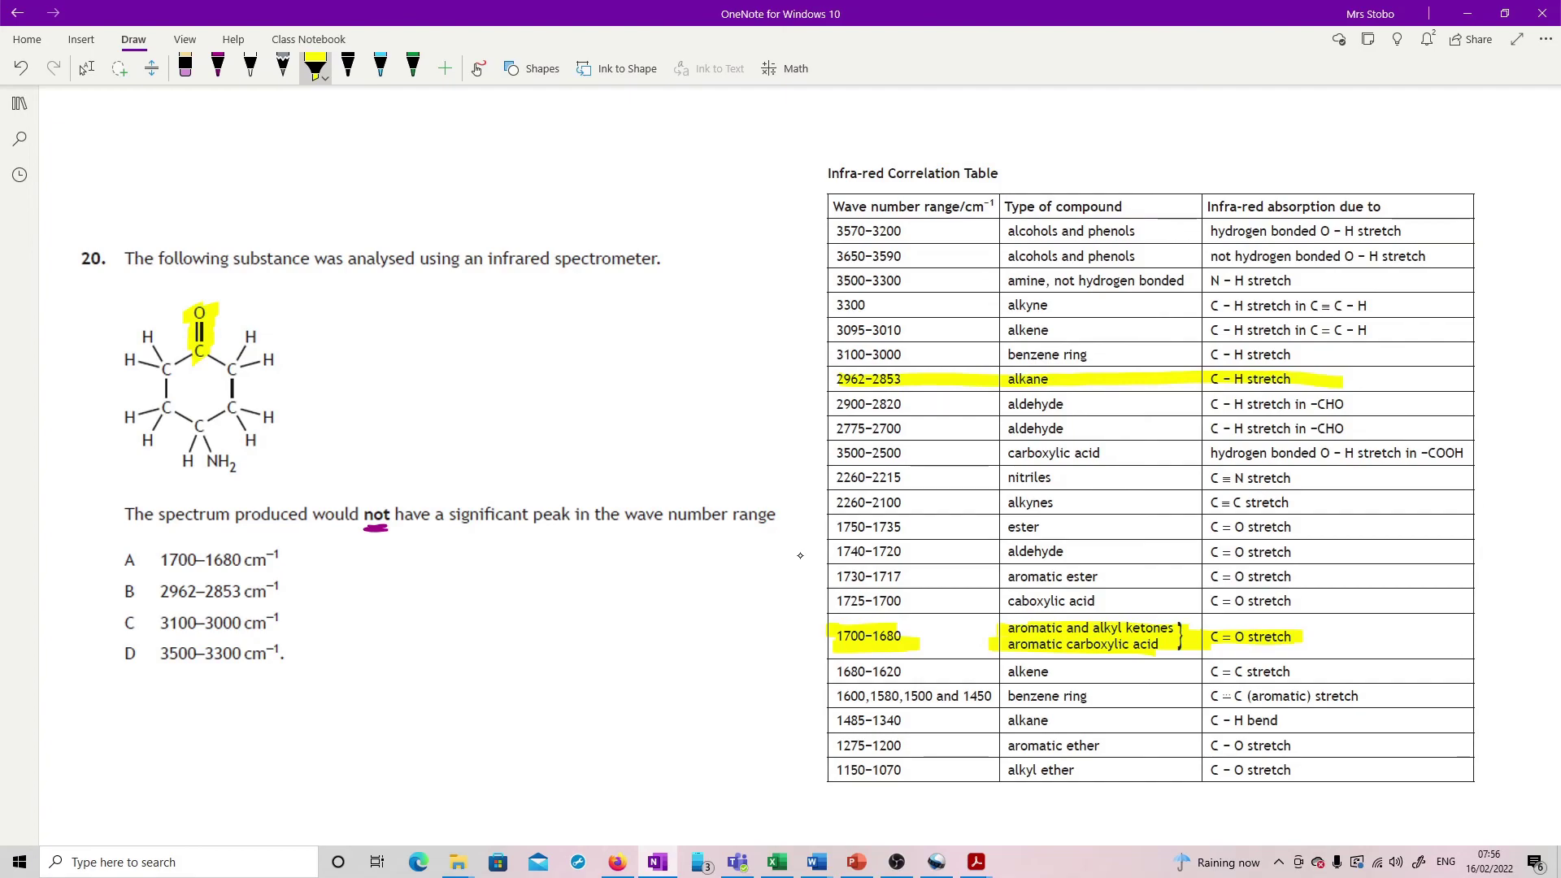
Highlight the ring H, 3100–3000 benzene row, answer C, carboxylic acid row, 3500–3300 amine row and NH2
mouse_move(251, 332)
mouse_down()
mouse_move(238, 367)
mouse_move(273, 358)
mouse_up()
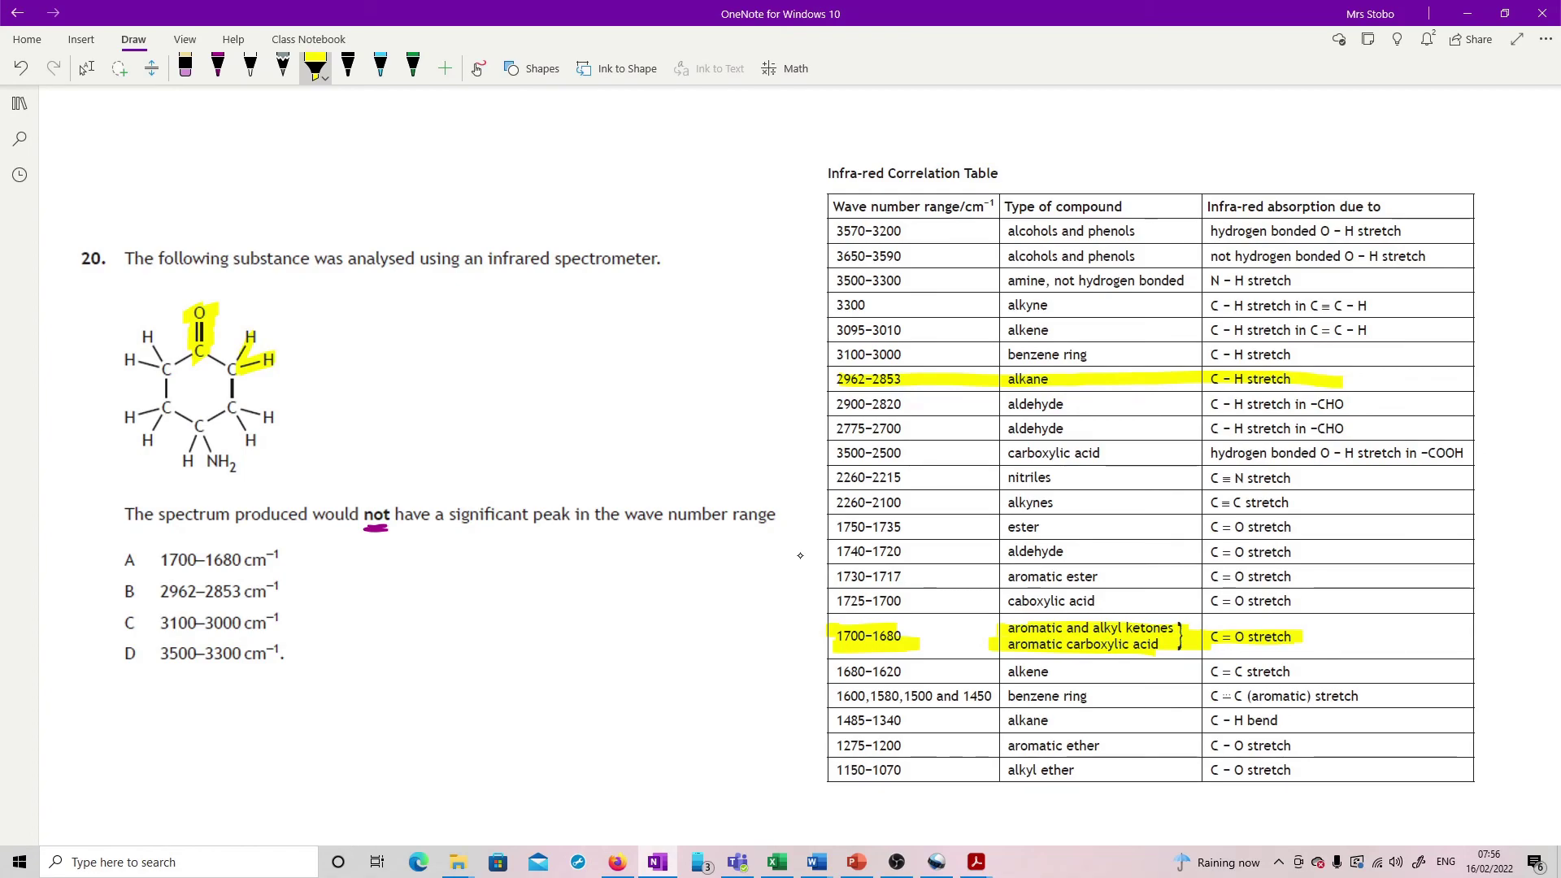
drag(834, 356, 1314, 355)
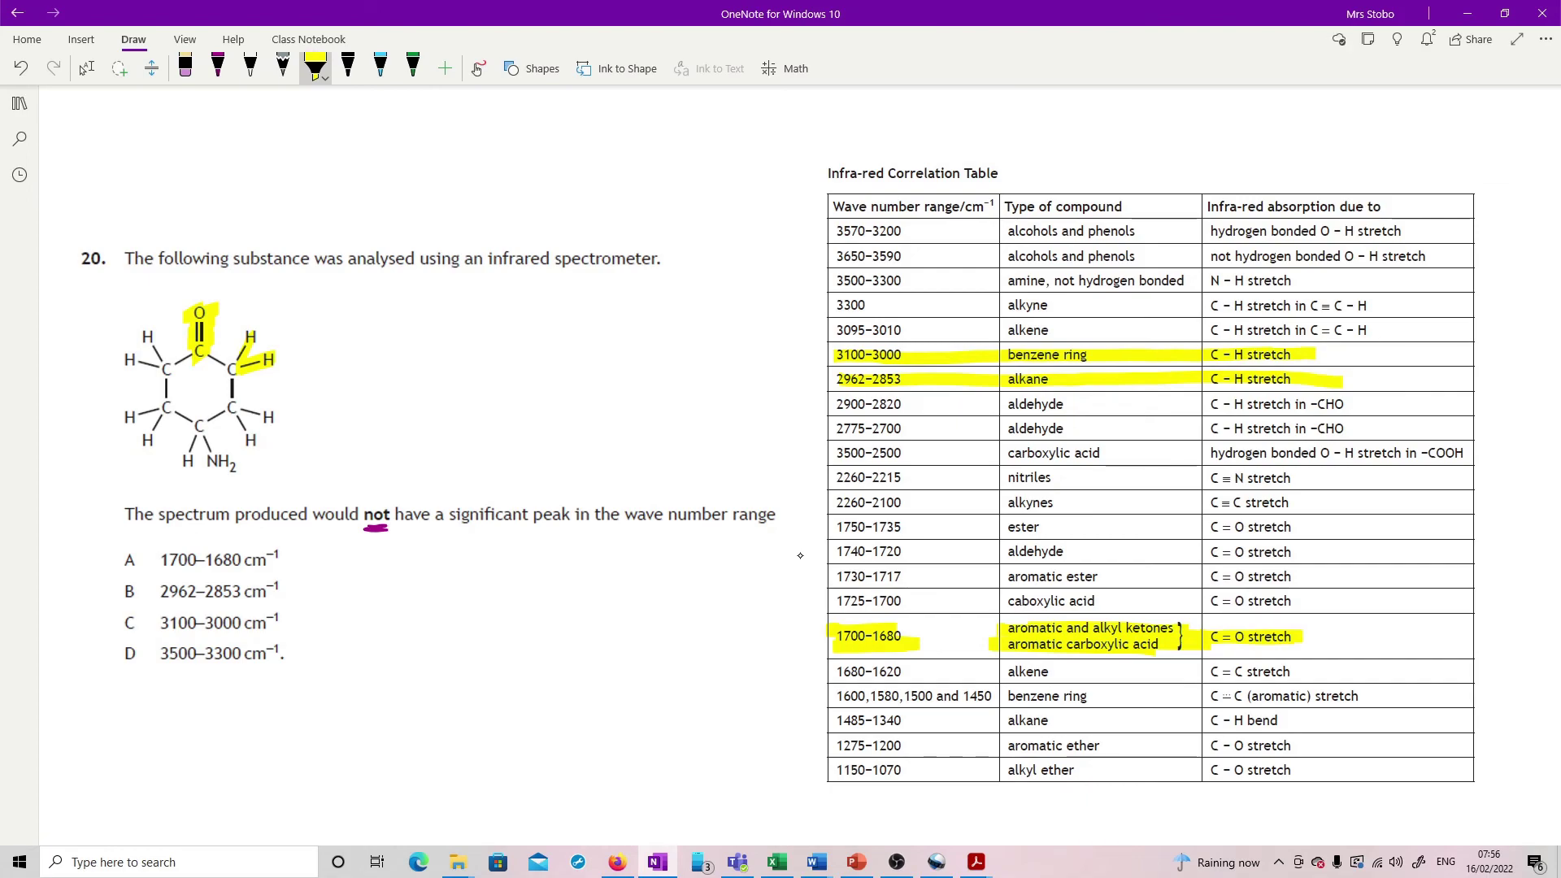
mouse_move(118, 630)
mouse_down()
mouse_move(138, 610)
mouse_move(122, 638)
mouse_up()
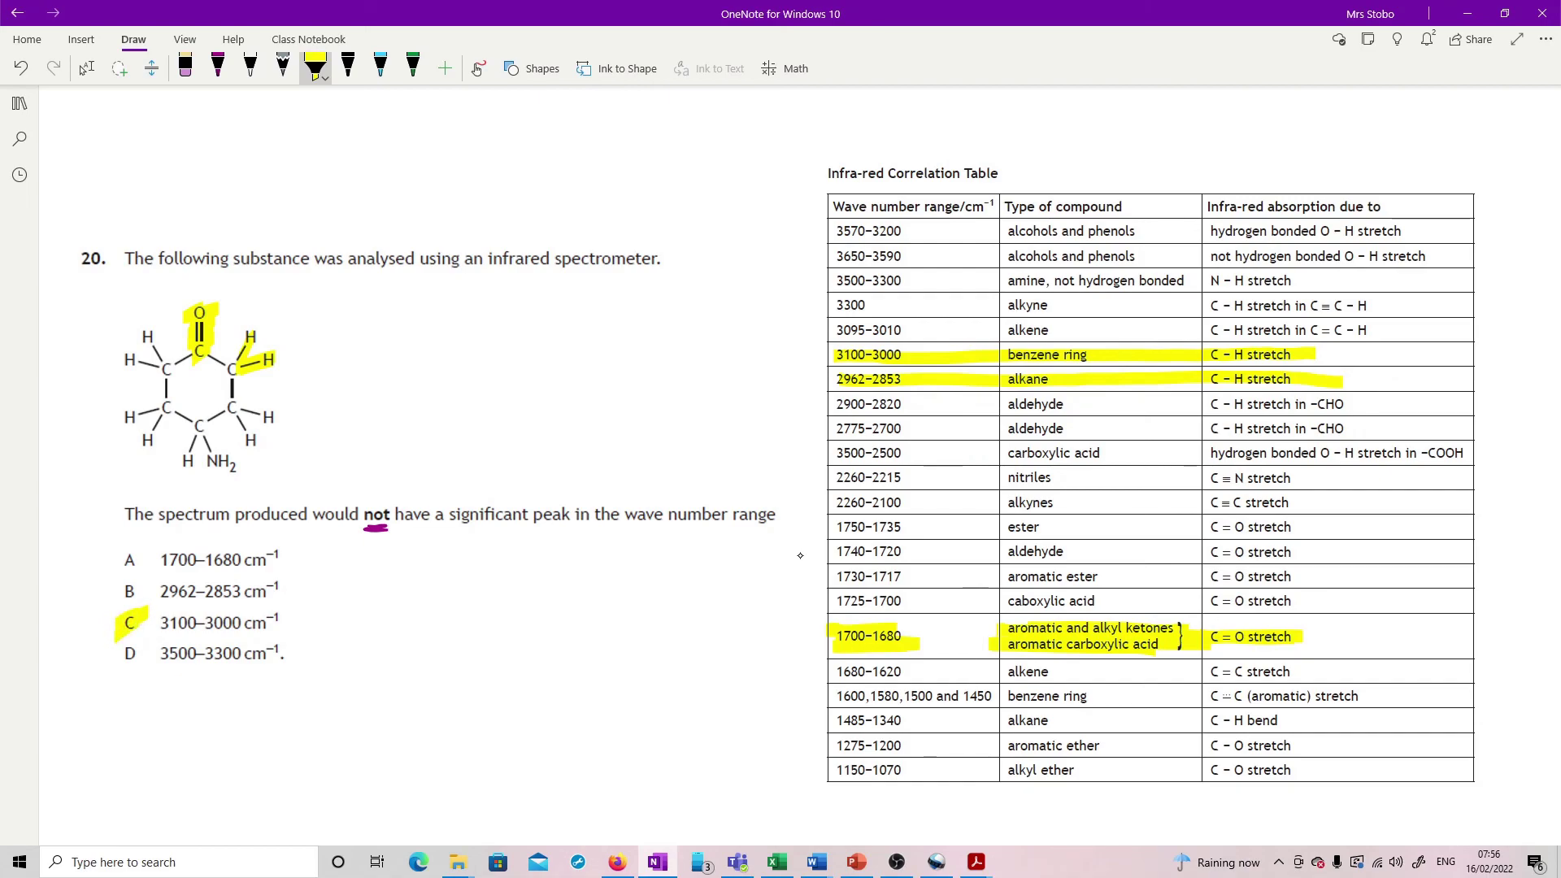
drag(838, 453, 1091, 453)
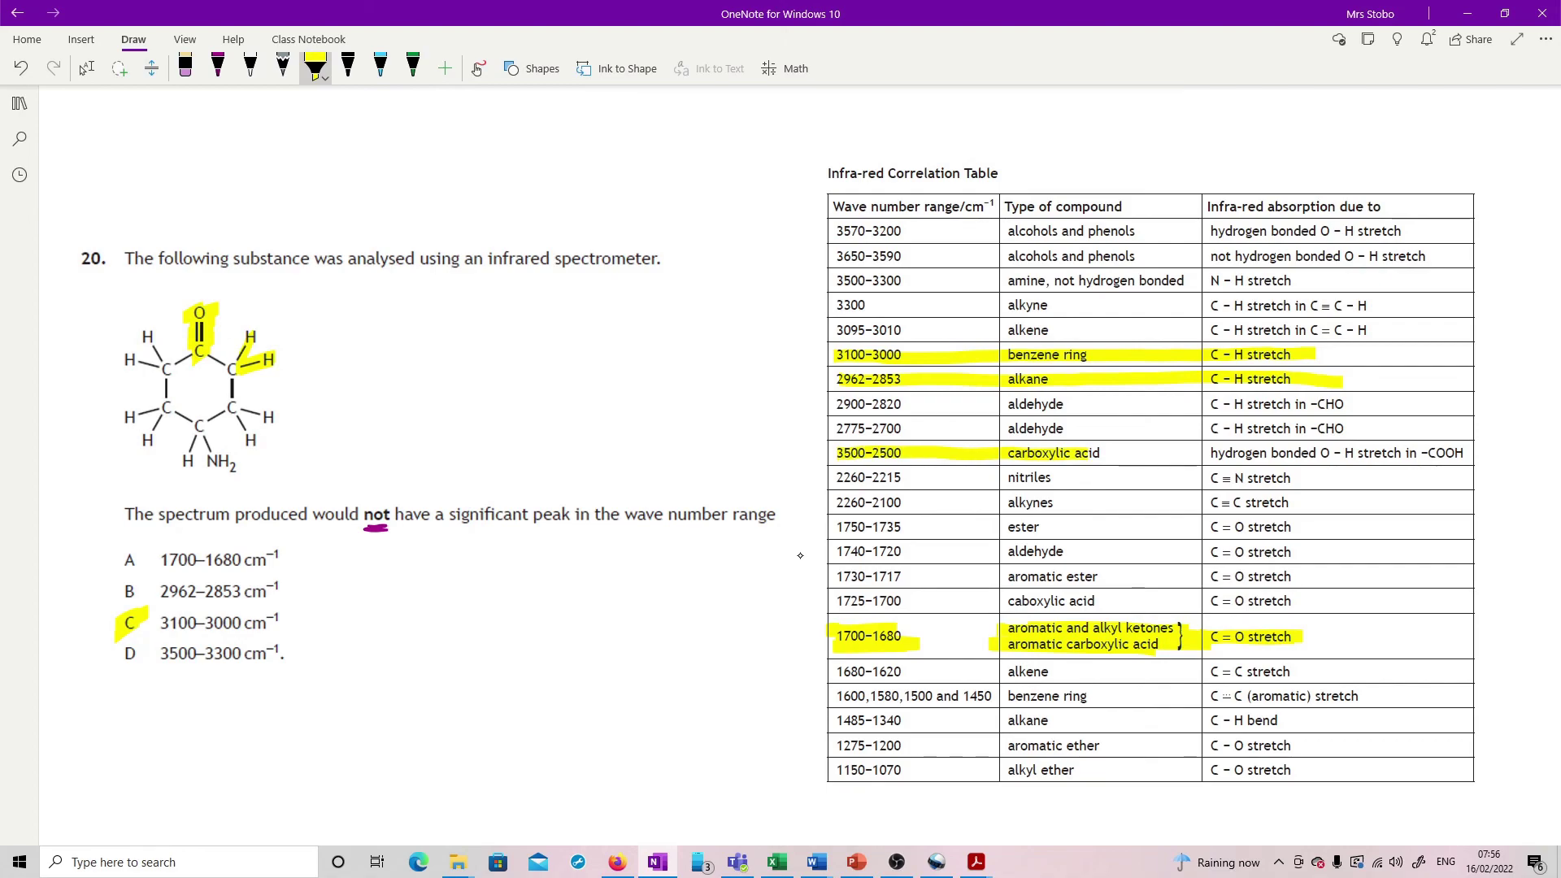
drag(834, 278, 1231, 280)
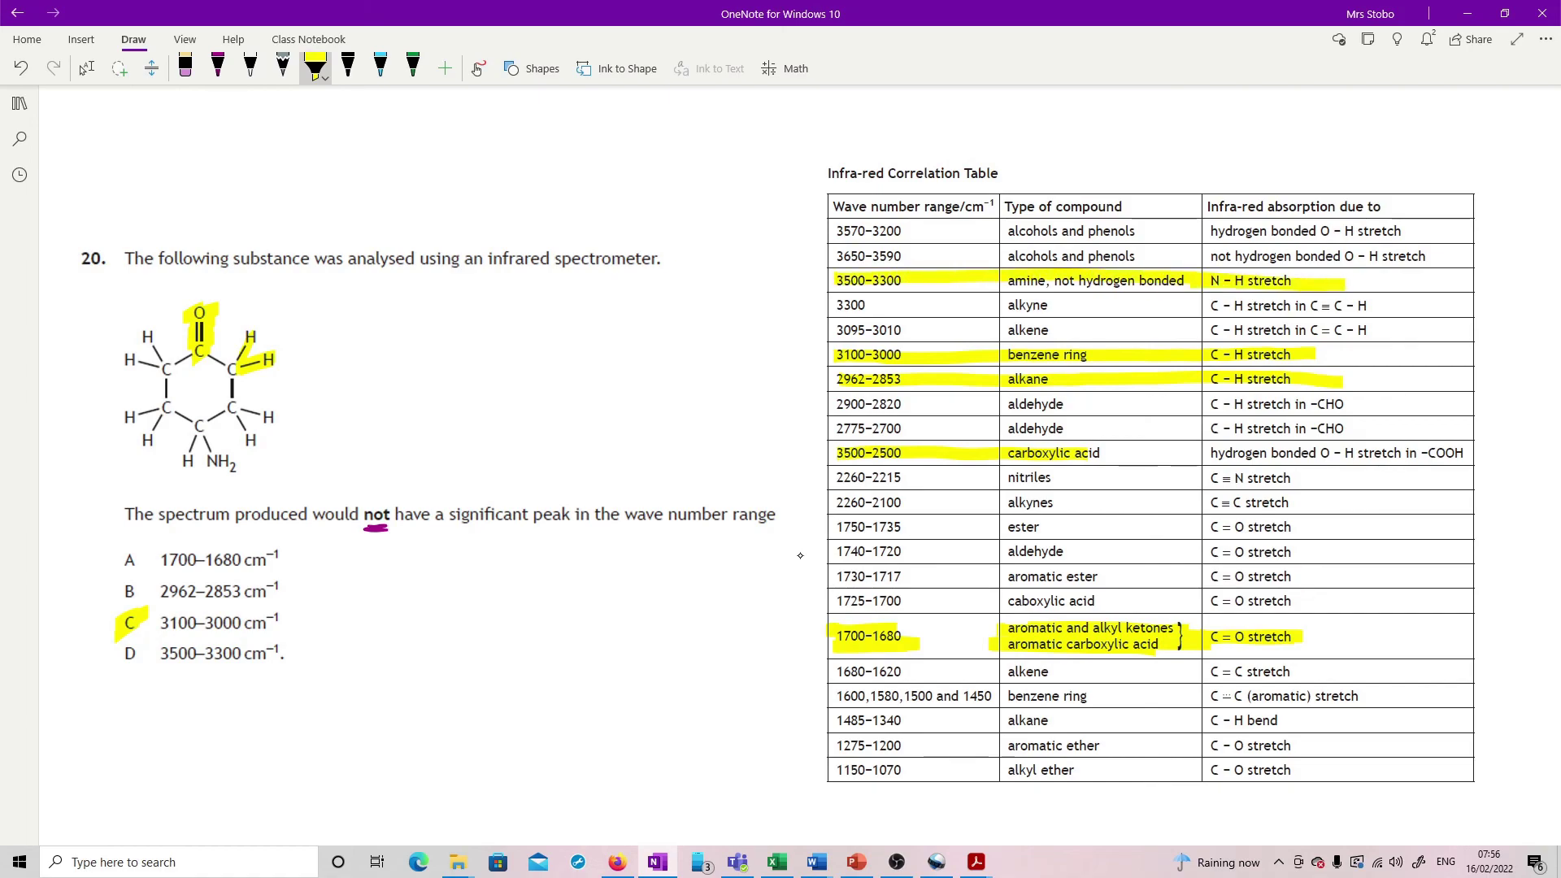
drag(213, 443, 235, 487)
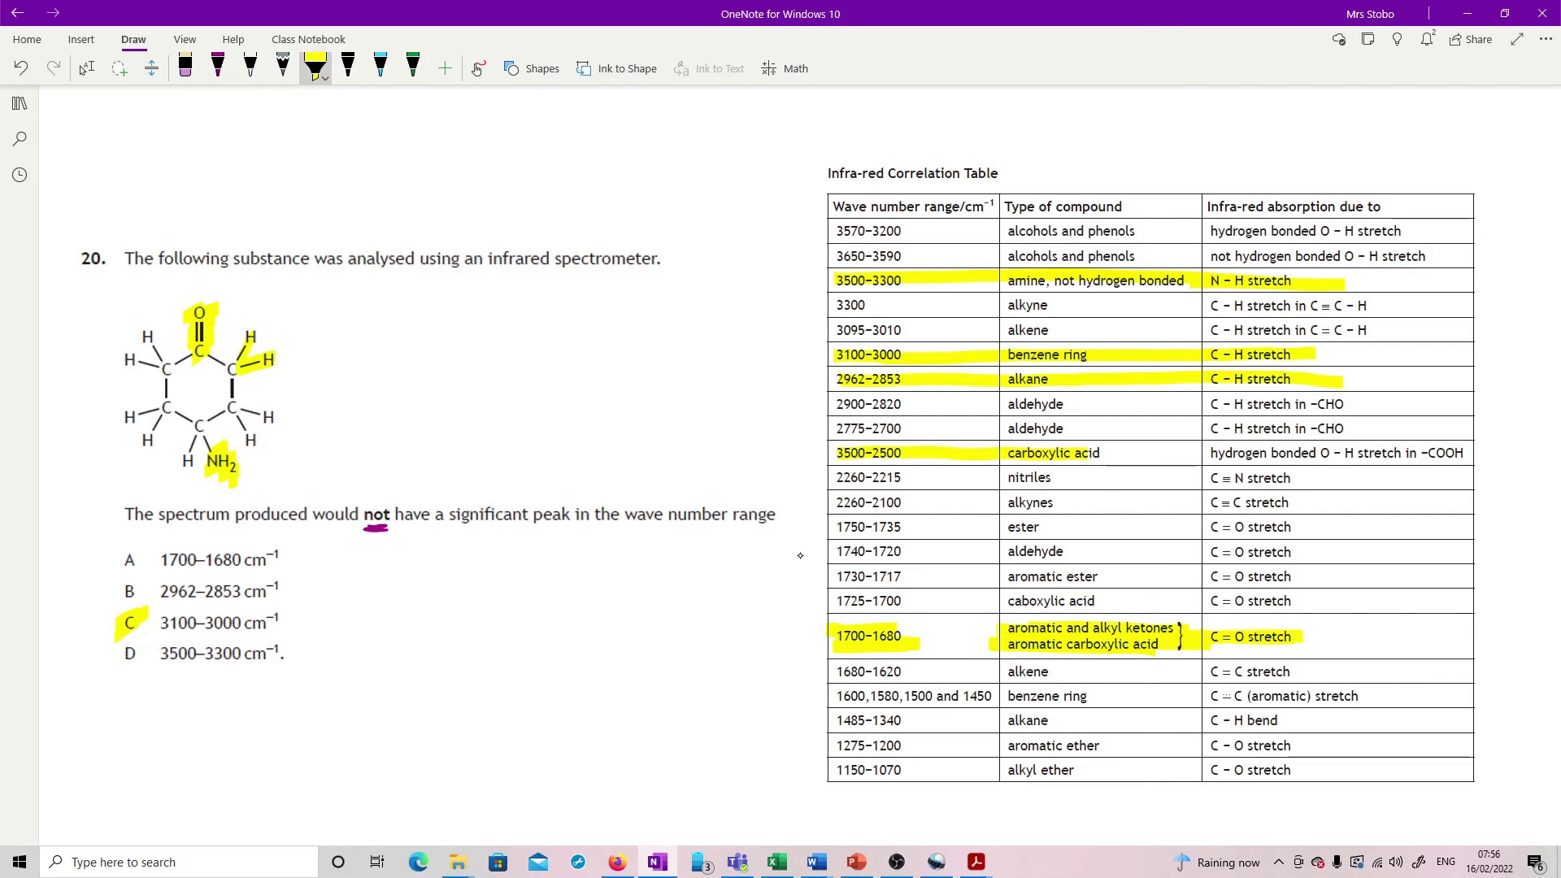
Erase the highlight from the 3500–2500 carboxylic acid row
click(185, 65)
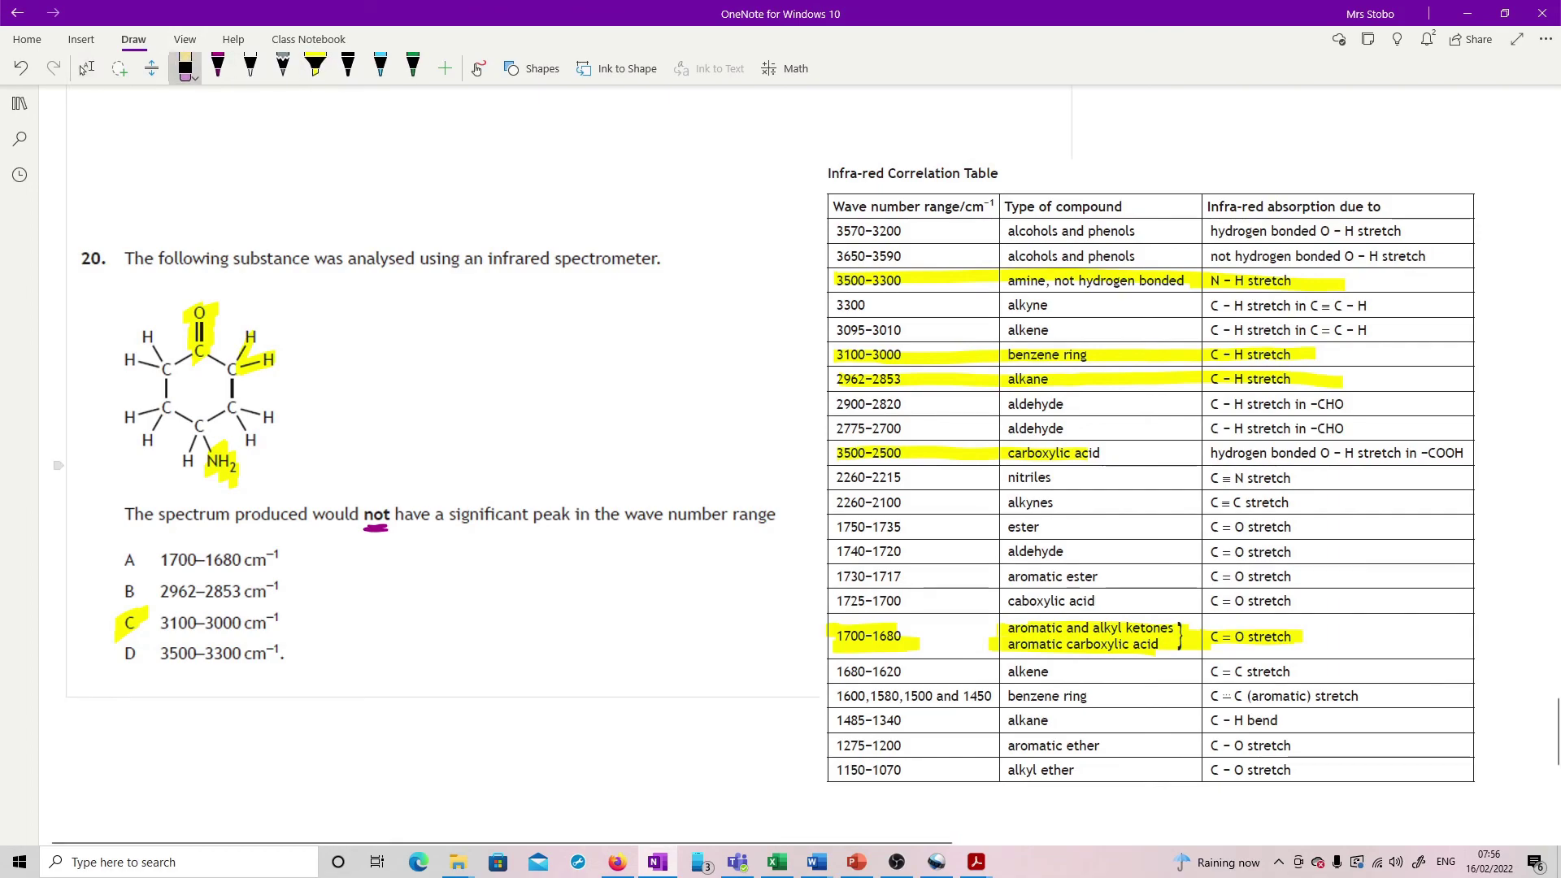
click(960, 453)
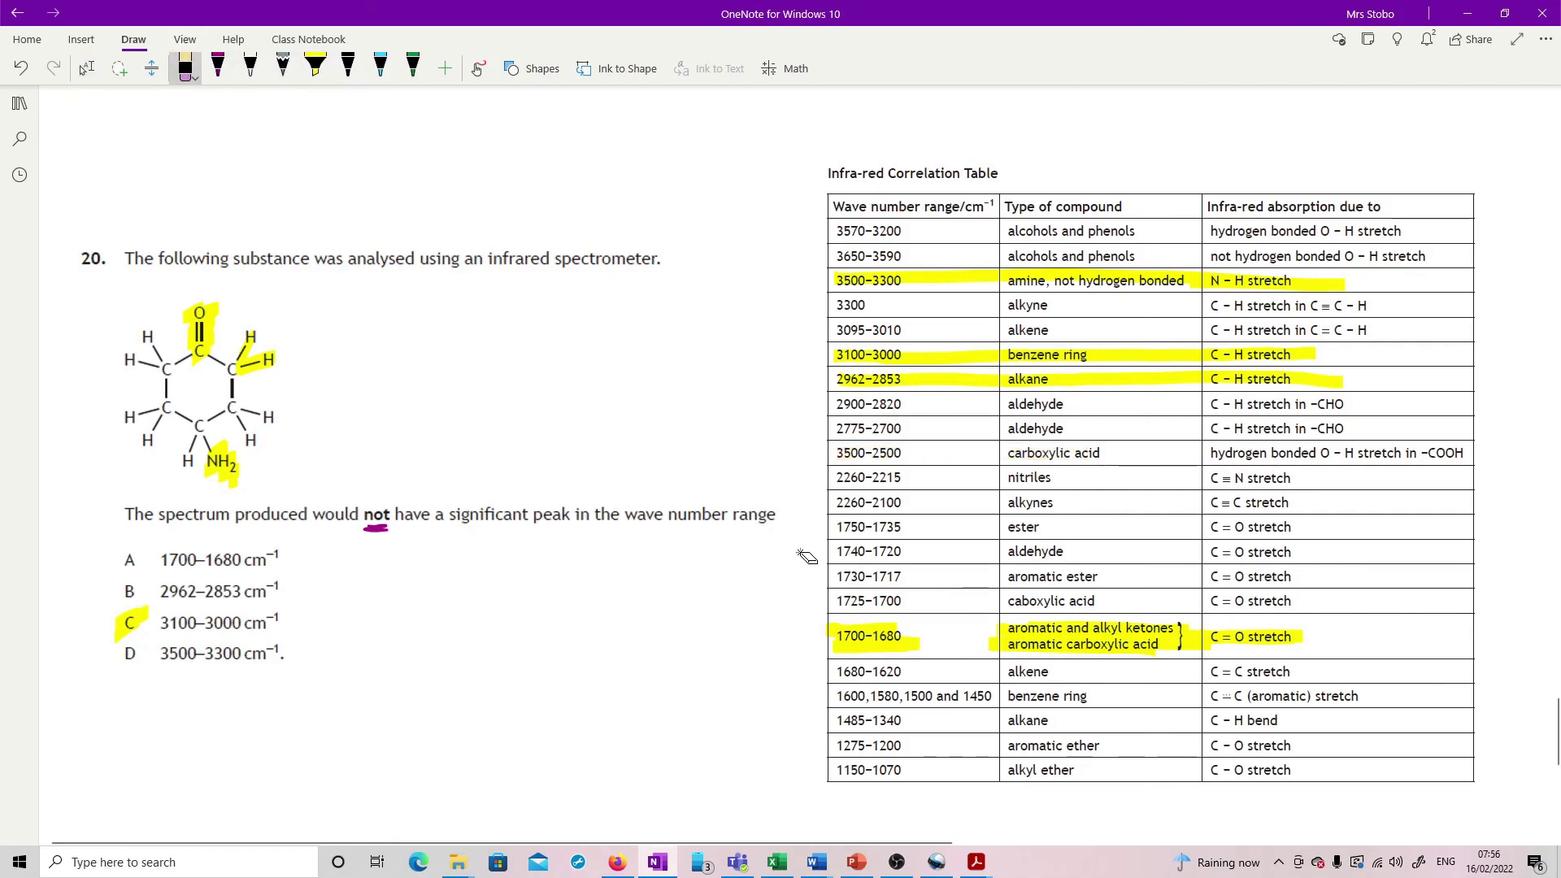
click(218, 65)
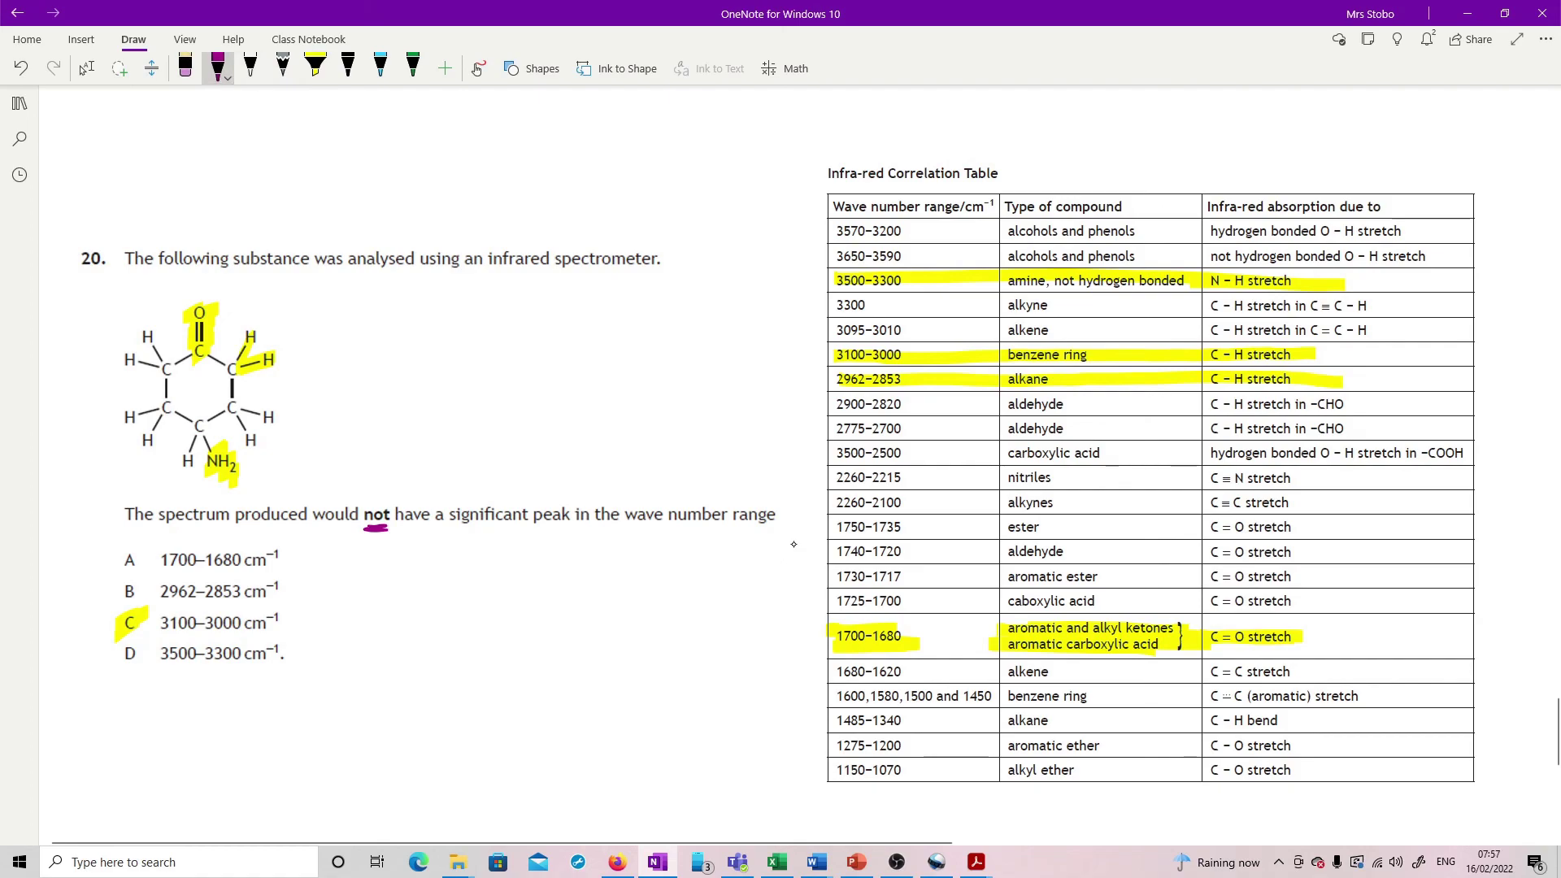
click(86, 67)
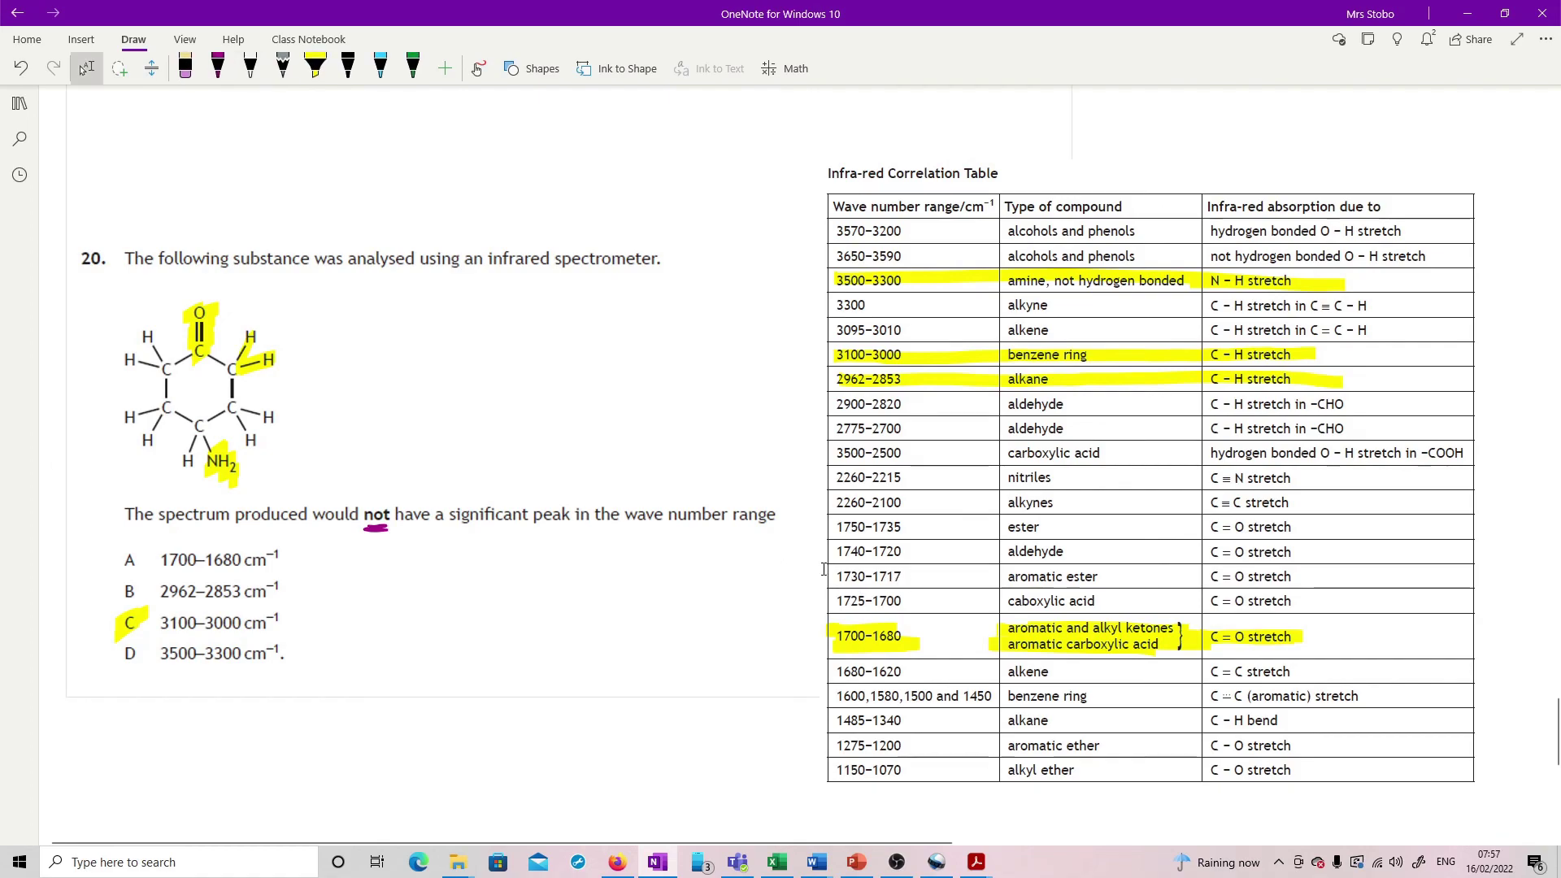